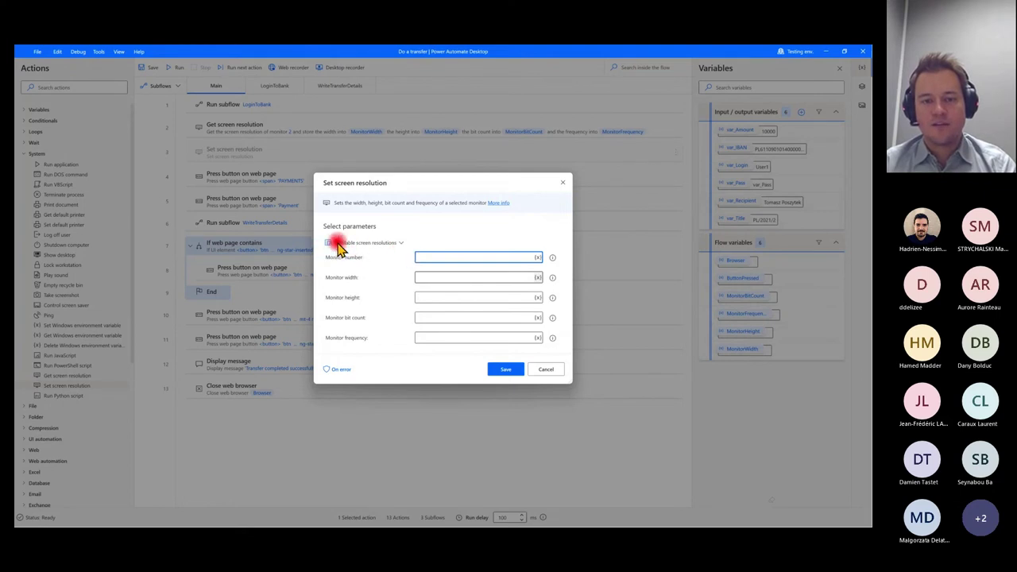
# - Fill the Set screen resolution parameters from the available preset of 3000 x 2000, 32-bit, 60 Hz for monitor 1
pyautogui.click(383, 247)
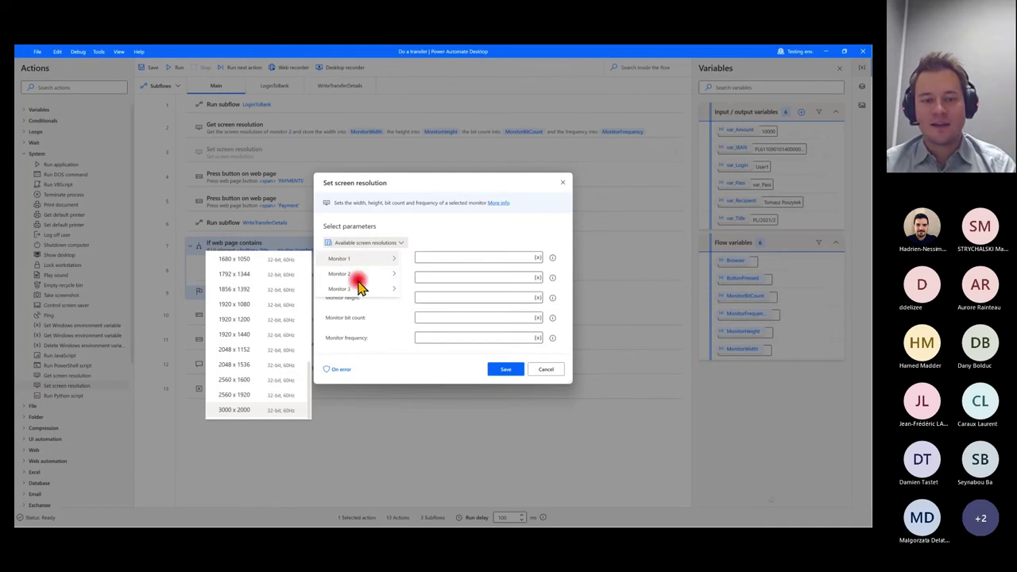
pyautogui.click(234, 409)
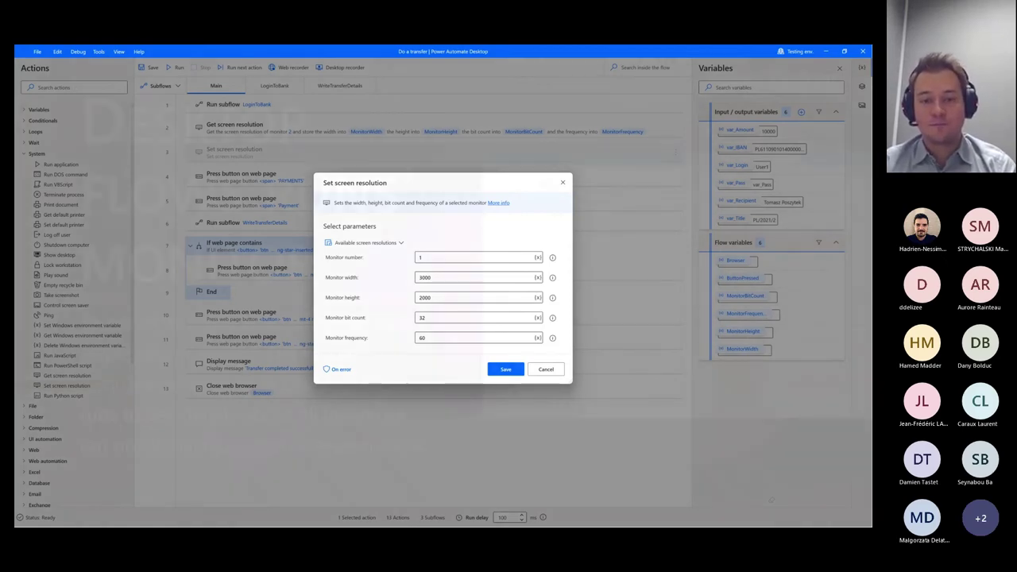
# - Switch to the Center of Excellence report in Power BI and view its UI flow Errors page
pyautogui.hotkey('alt', 'Tab')
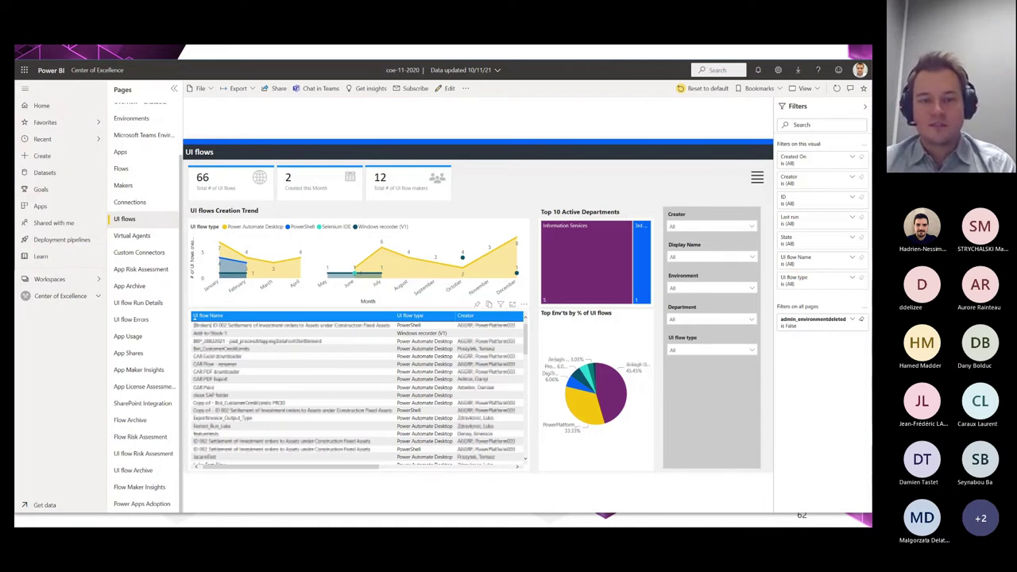
pyautogui.click(131, 318)
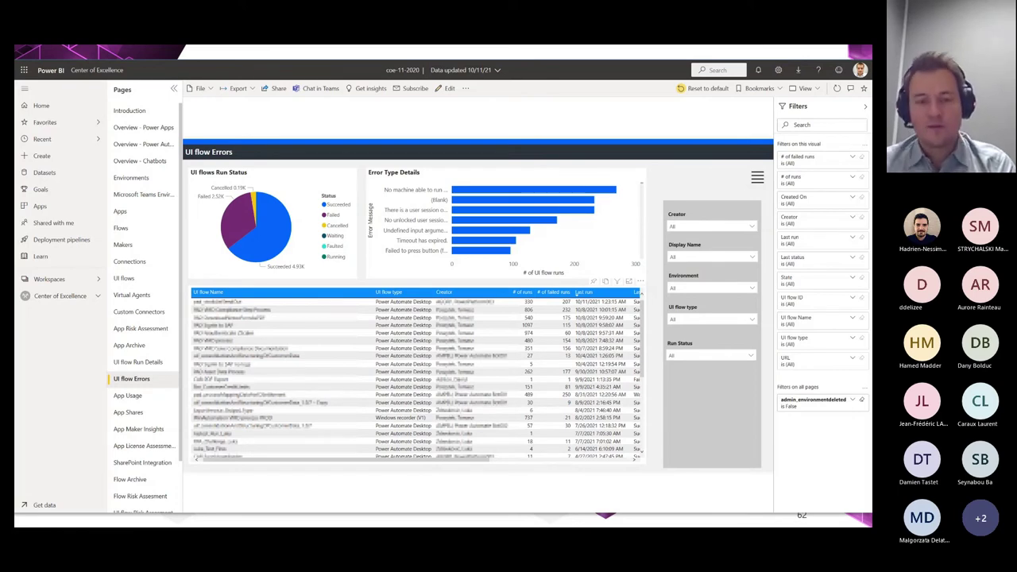
pyautogui.press('Right')
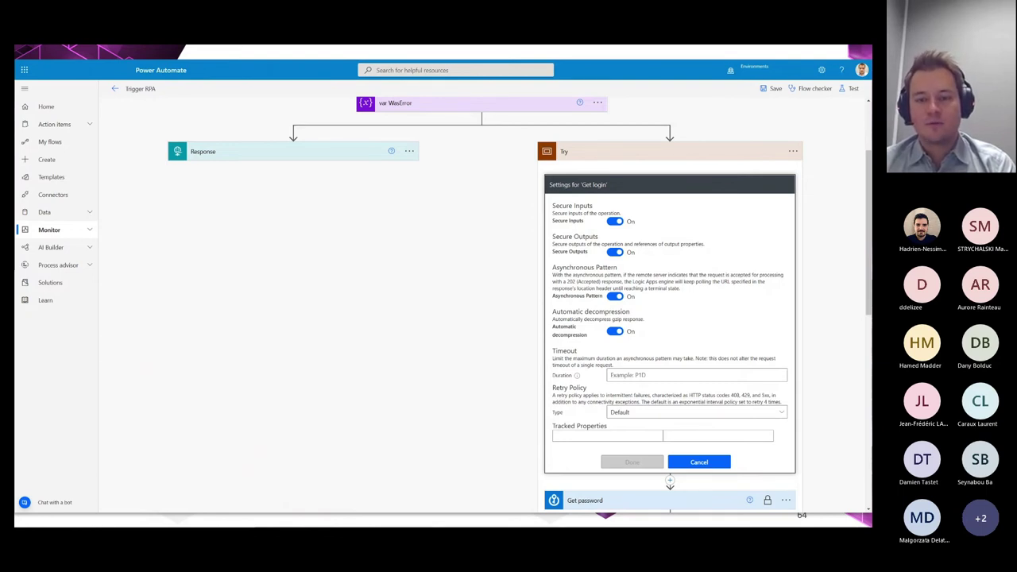
pyautogui.press('Right')
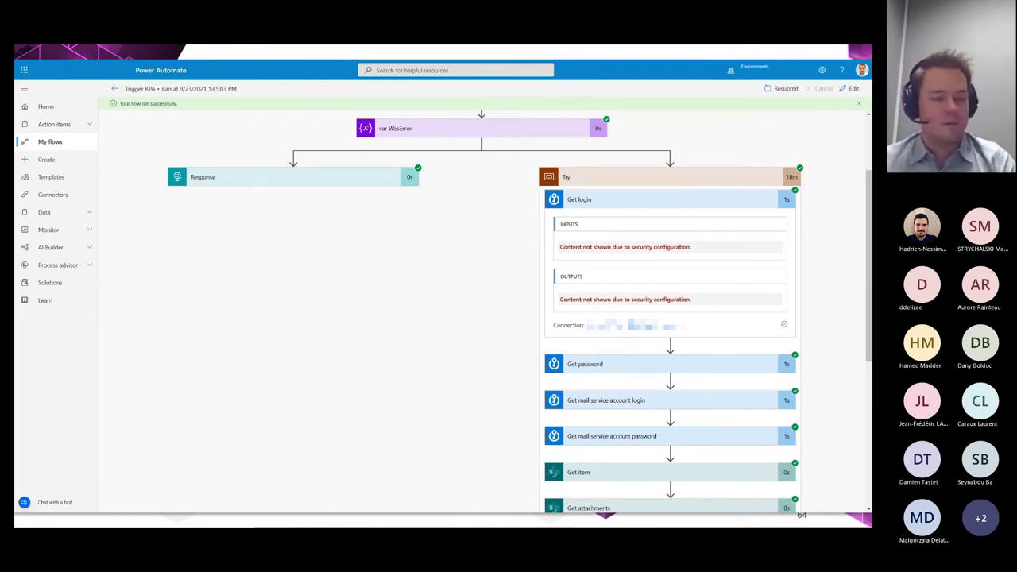
pyautogui.hotkey('alt', 'Tab')
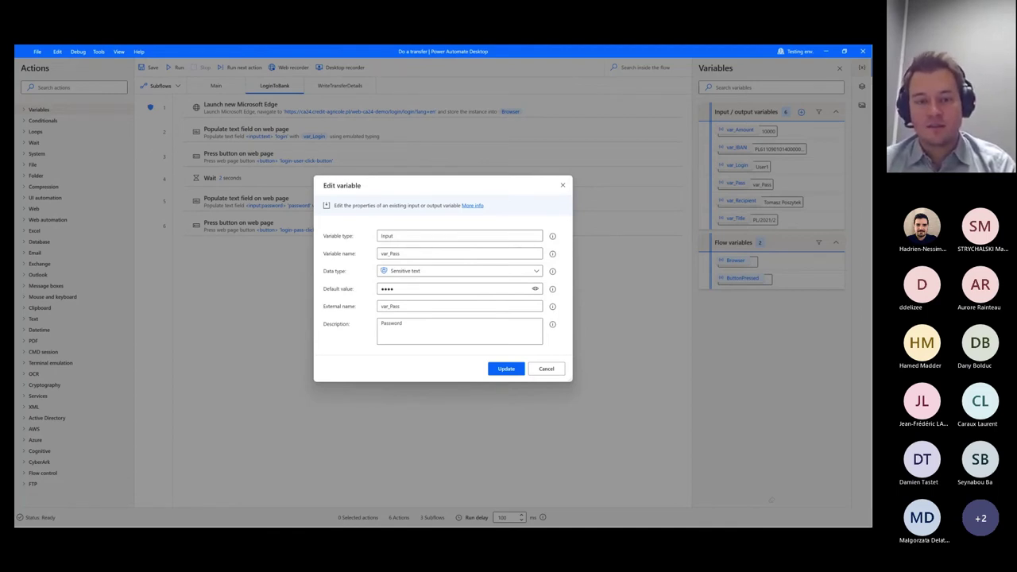
pyautogui.click(387, 290)
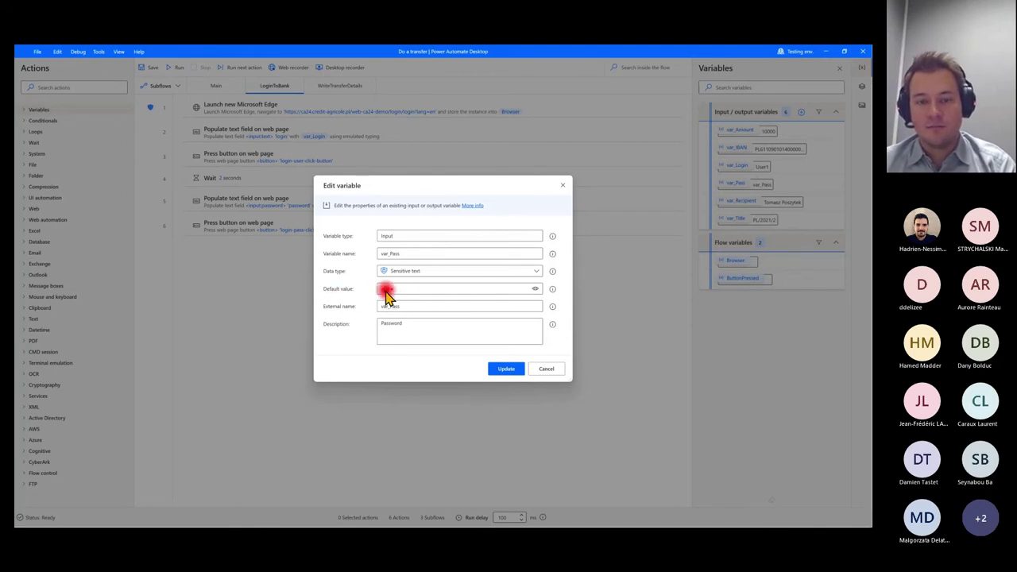
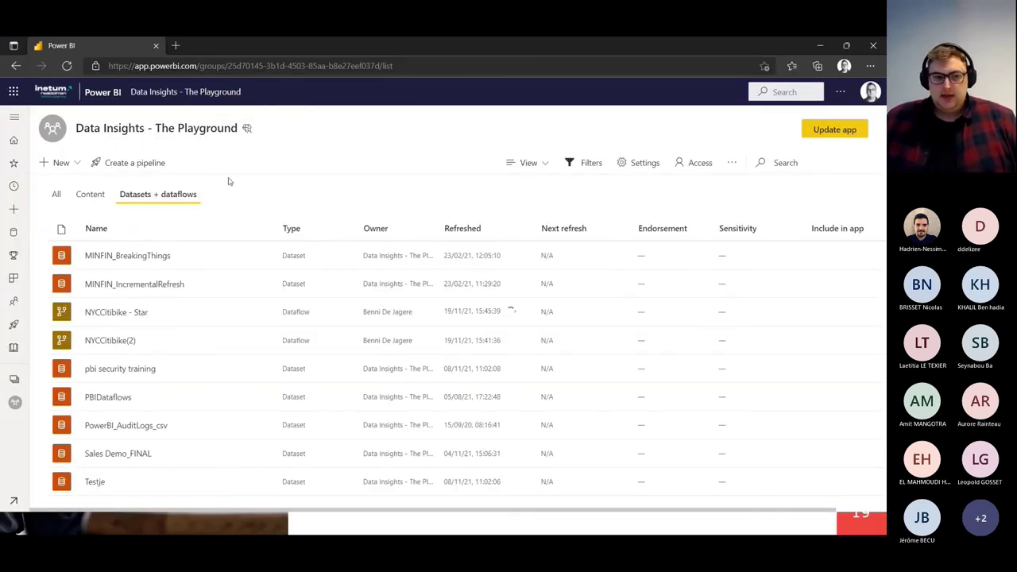
# - Create a dataflow in the Data Insights - The Playground workspace with new tables from an Azure SQL database source
pyautogui.click(80, 164)
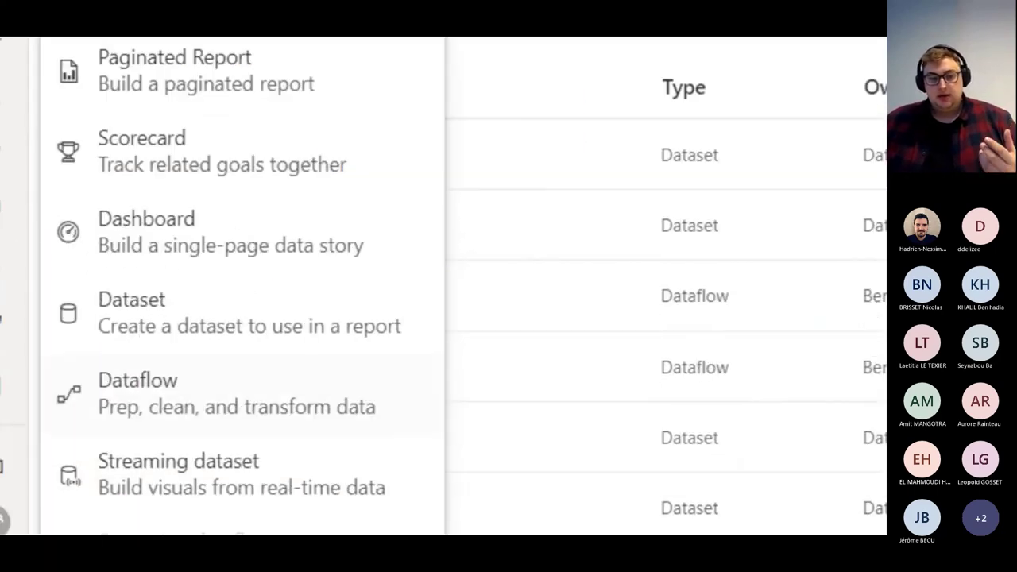
pyautogui.click(164, 387)
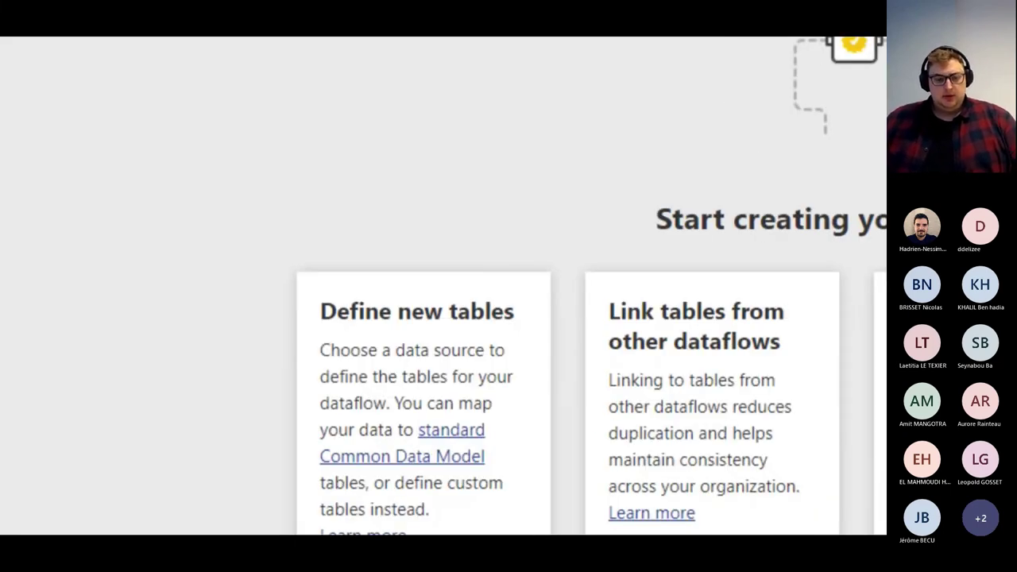
pyautogui.click(282, 472)
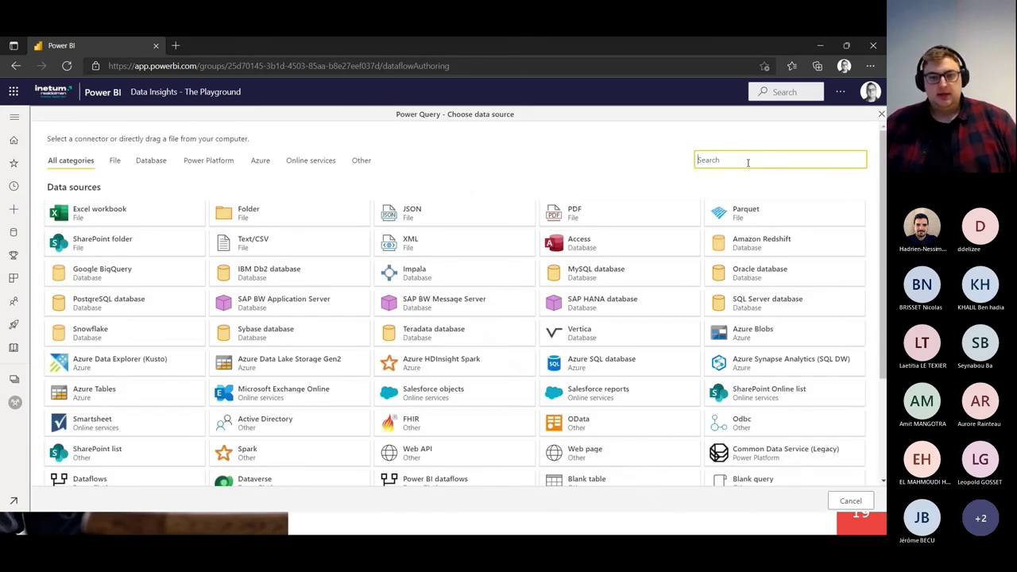
pyautogui.write('sql')
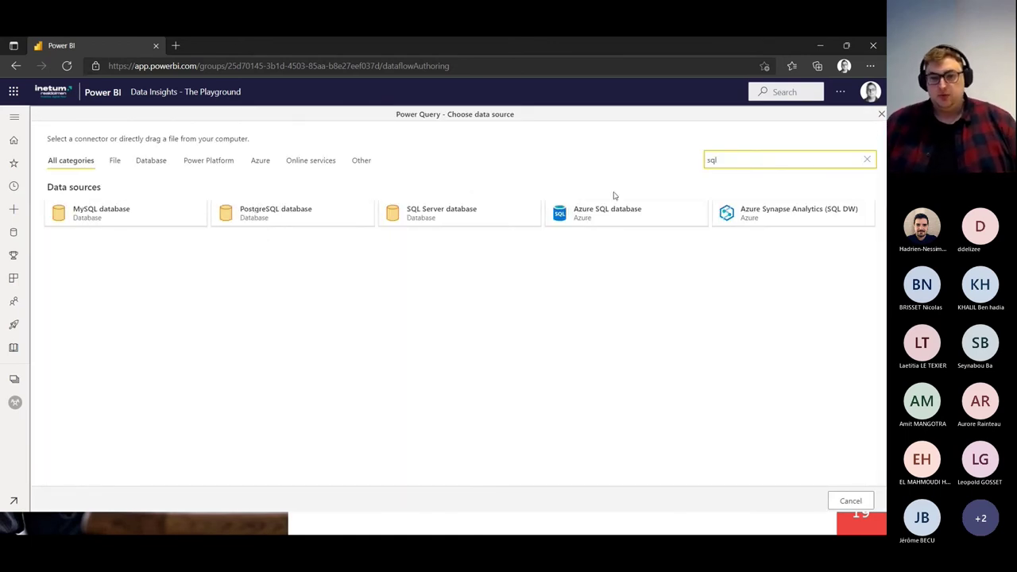
pyautogui.click(616, 215)
# - Set the connection's server to pbidataflows.database.windows.net and its database to NYCCitibike
pyautogui.click(322, 164)
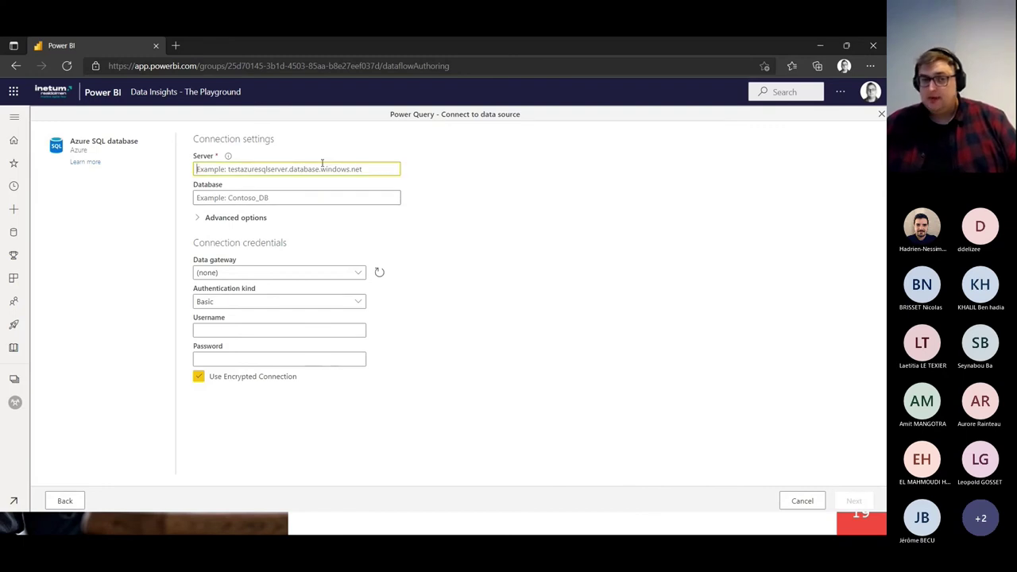
pyautogui.write('pbidataflows.database.windows.net')
pyautogui.click(282, 198)
pyautogui.write('NYCCitib')
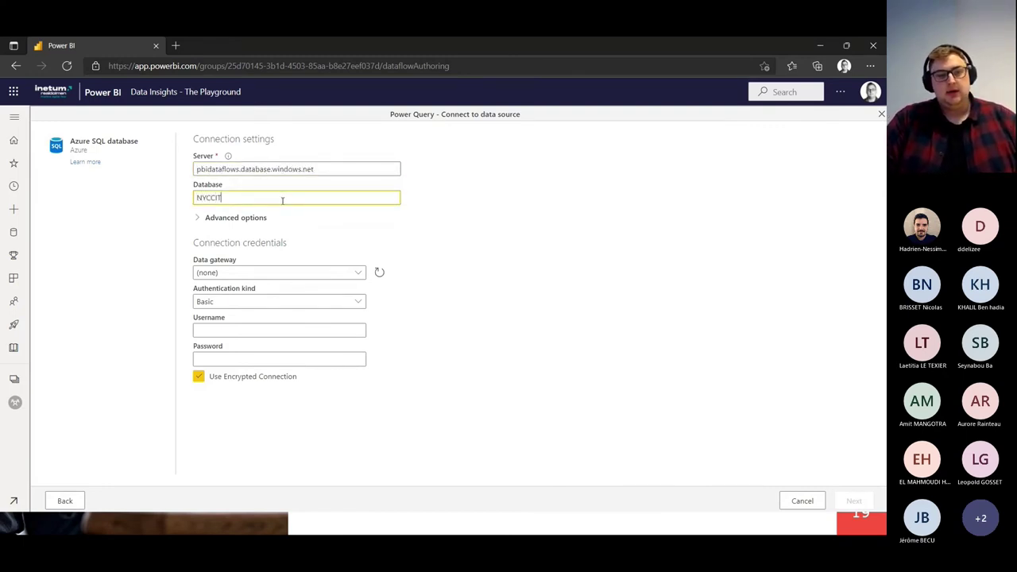
pyautogui.press('BackSpace')
pyautogui.press('BackSpace')
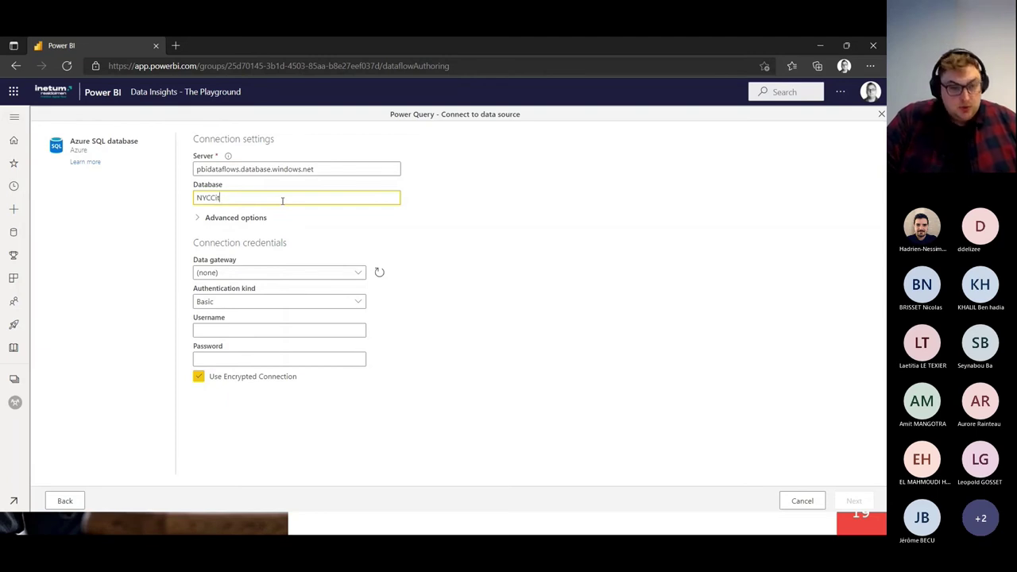
pyautogui.write('ibike')
pyautogui.press('Tab')
# - Enter the database username and password with Basic authentication and connect to the data source
pyautogui.click(250, 331)
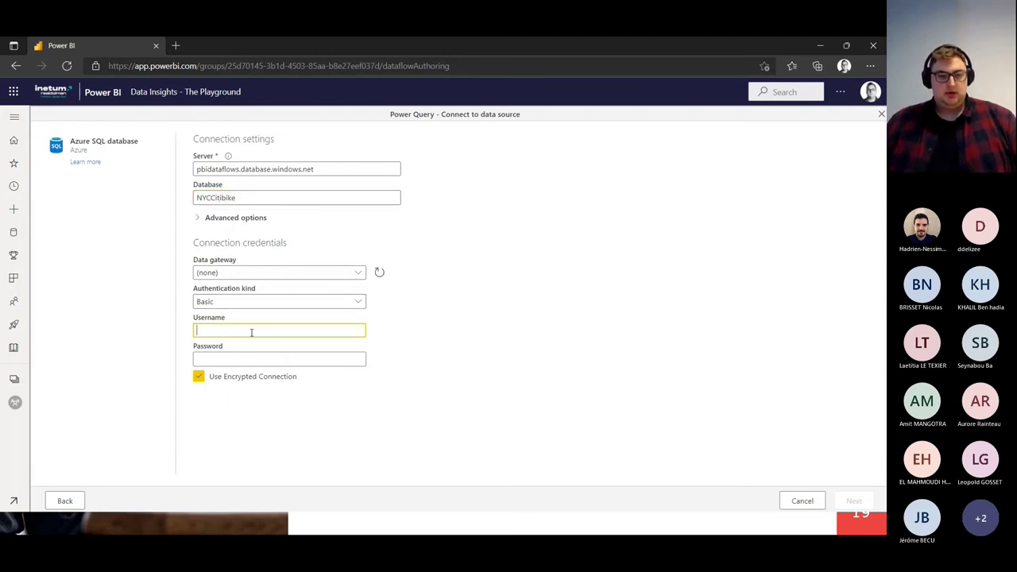
pyautogui.write('BDAAG55')
pyautogui.click(258, 354)
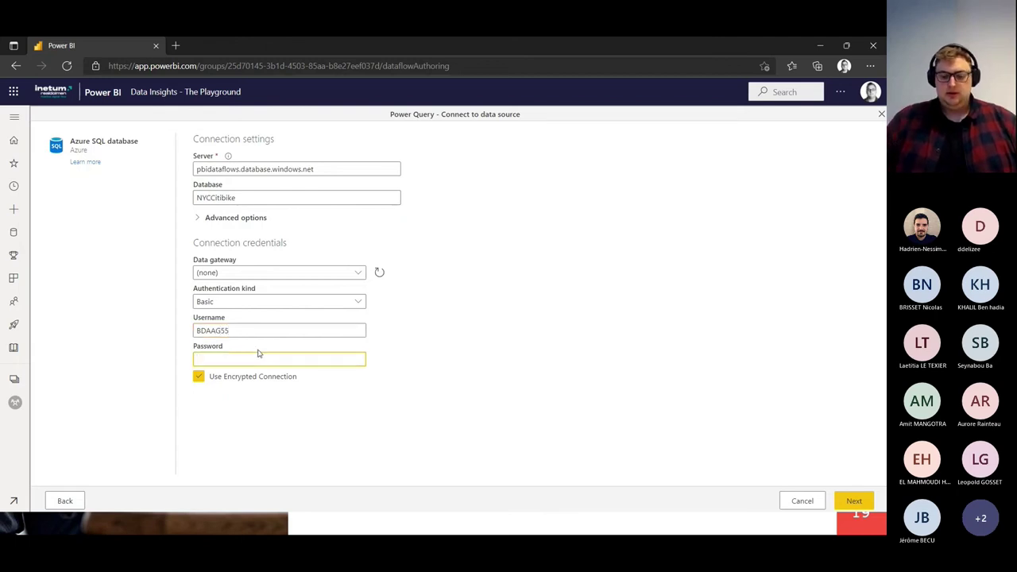
pyautogui.write('•••••••••')
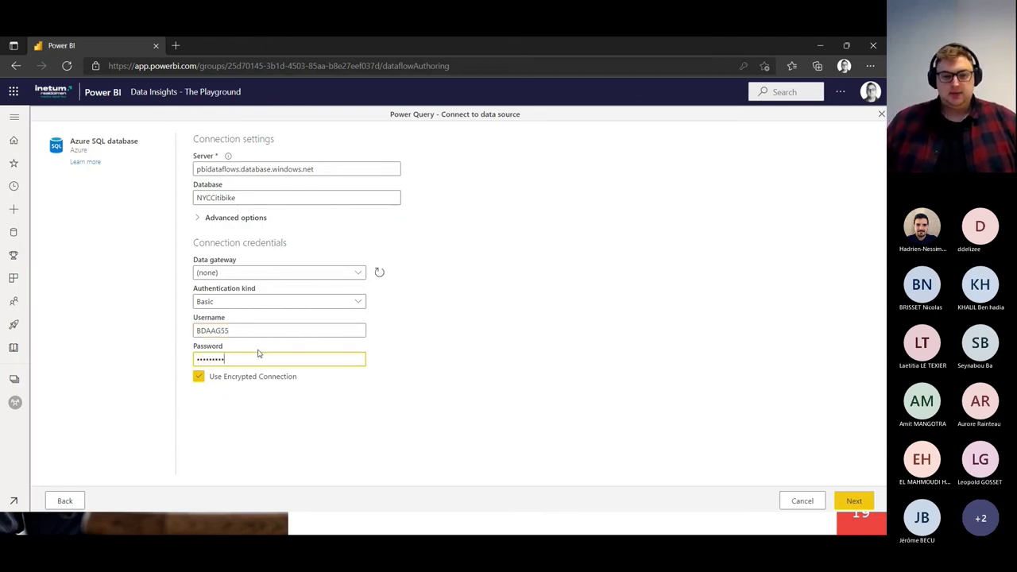
pyautogui.click(854, 501)
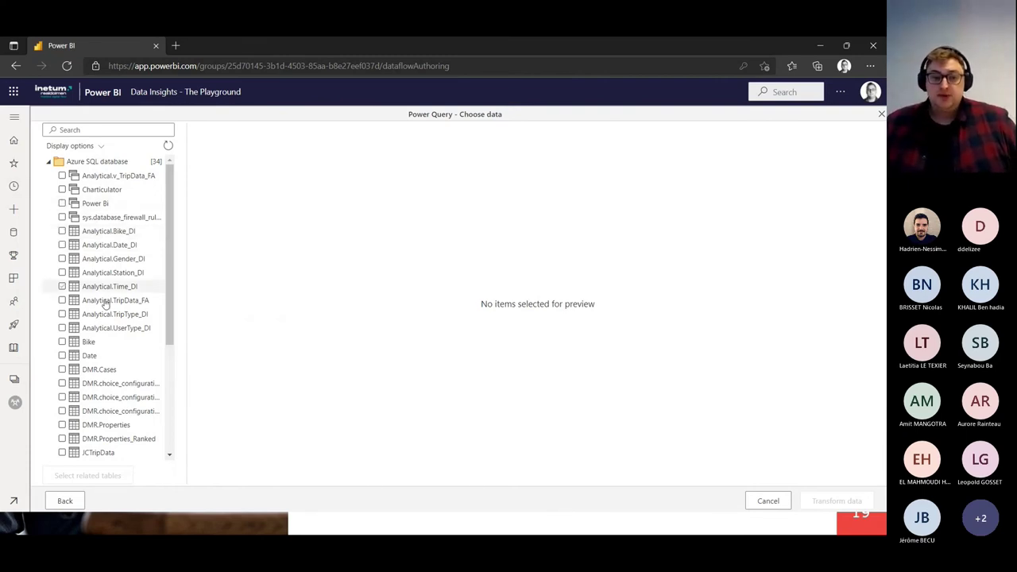
# - Load the Analytical.Date_DI table for transformation and hide the diagram view to show only the data preview
pyautogui.click(62, 246)
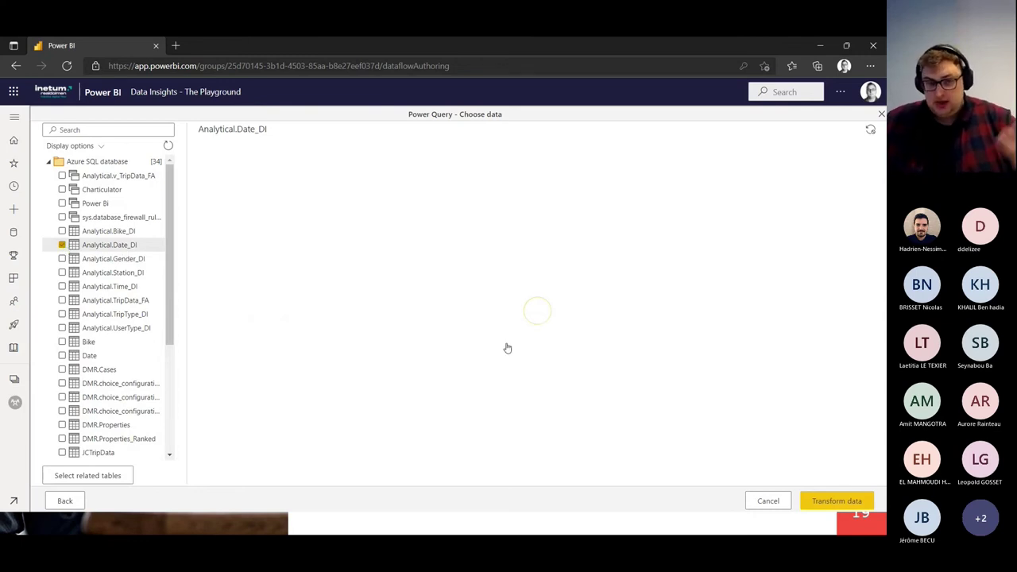
pyautogui.click(836, 499)
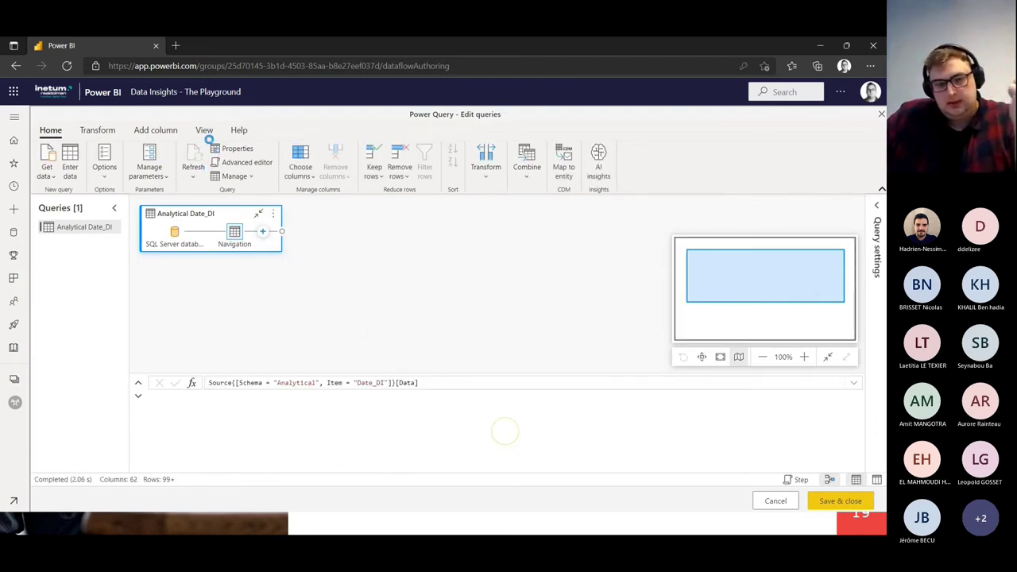
pyautogui.click(203, 131)
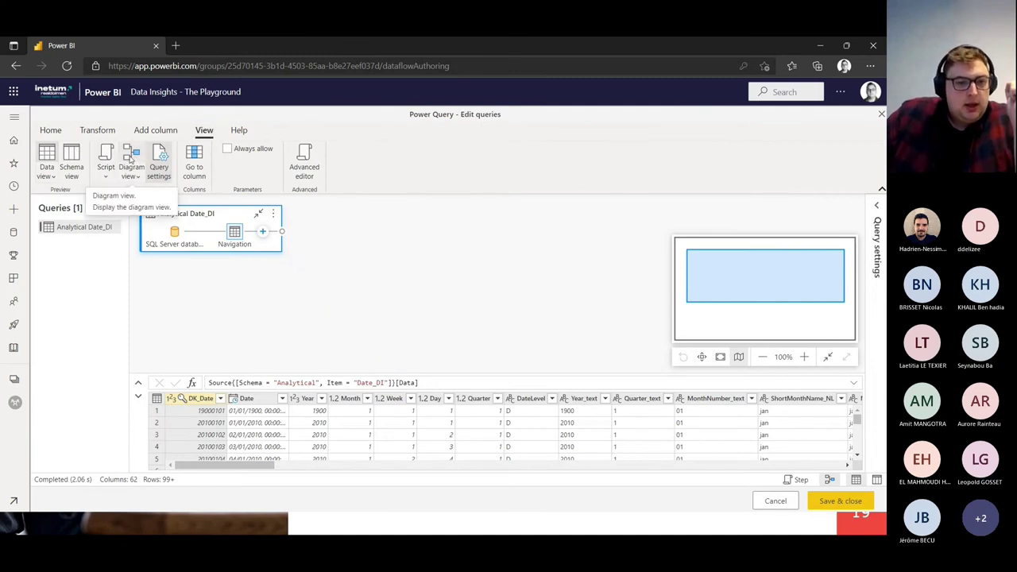
pyautogui.click(132, 155)
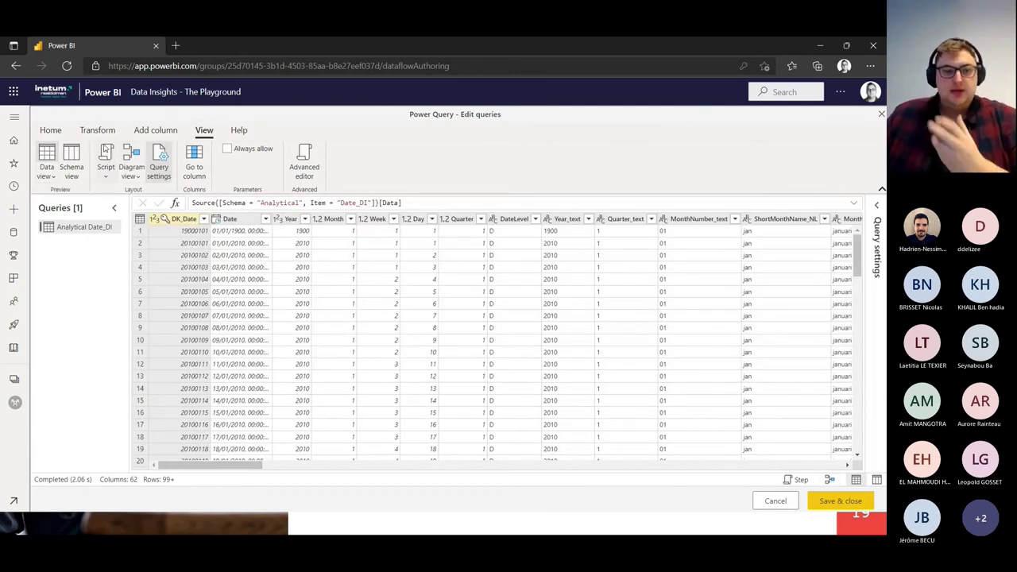
pyautogui.click(61, 133)
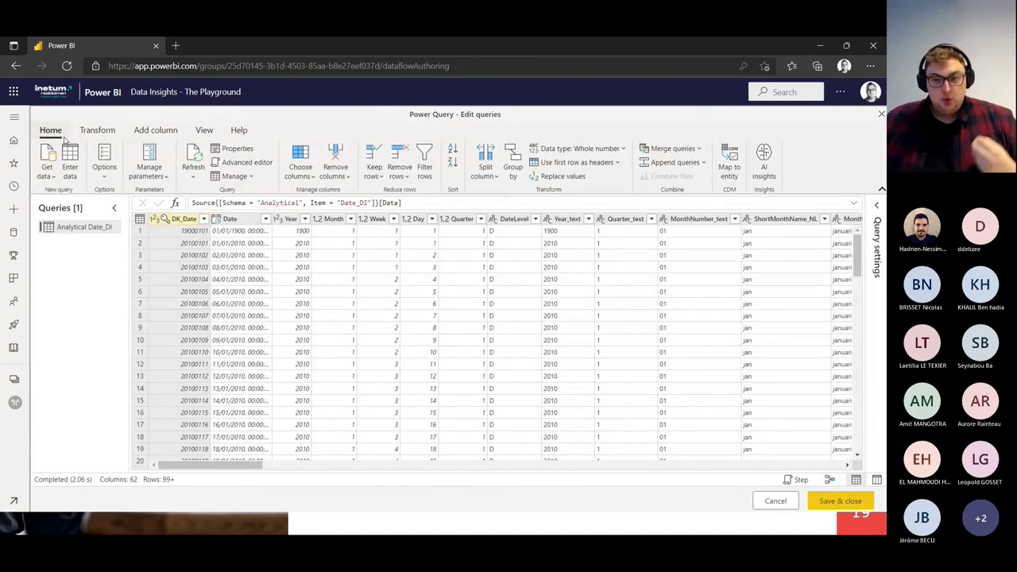
# - Expand the query settings and inspect the date columns and the indicator beside the Navigation applied step
pyautogui.click(875, 213)
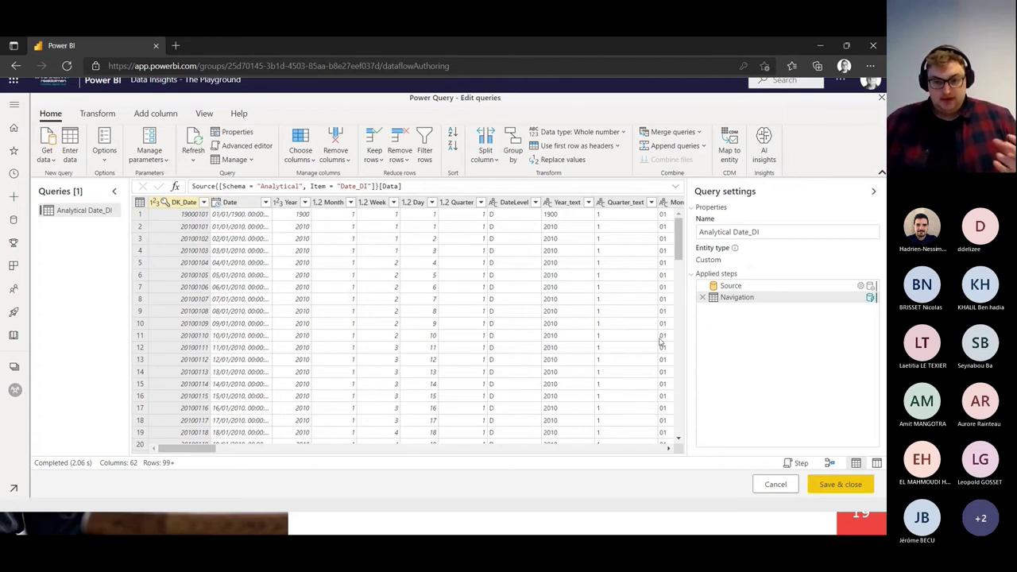
pyautogui.click(237, 203)
pyautogui.click(290, 205)
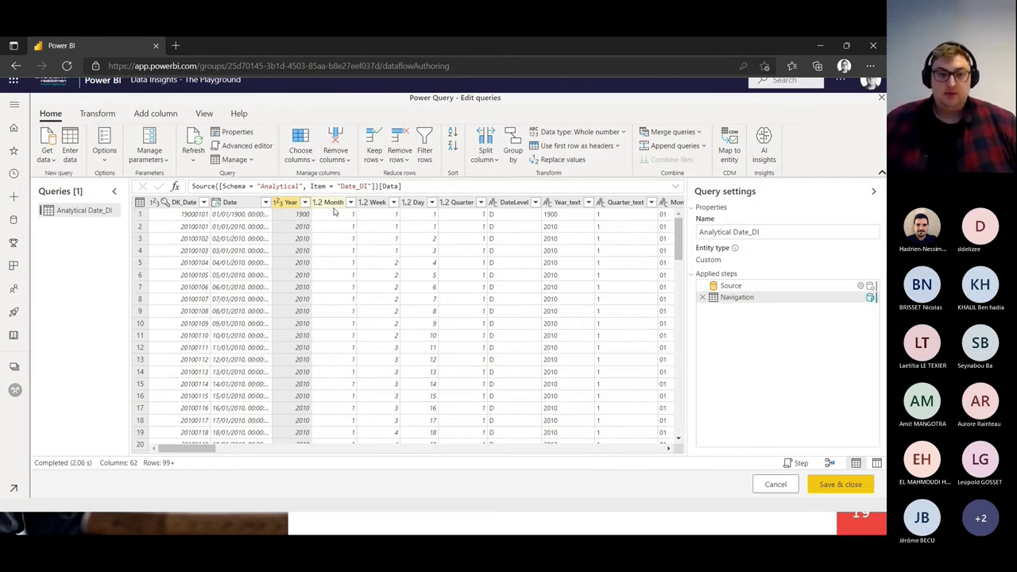
pyautogui.click(204, 117)
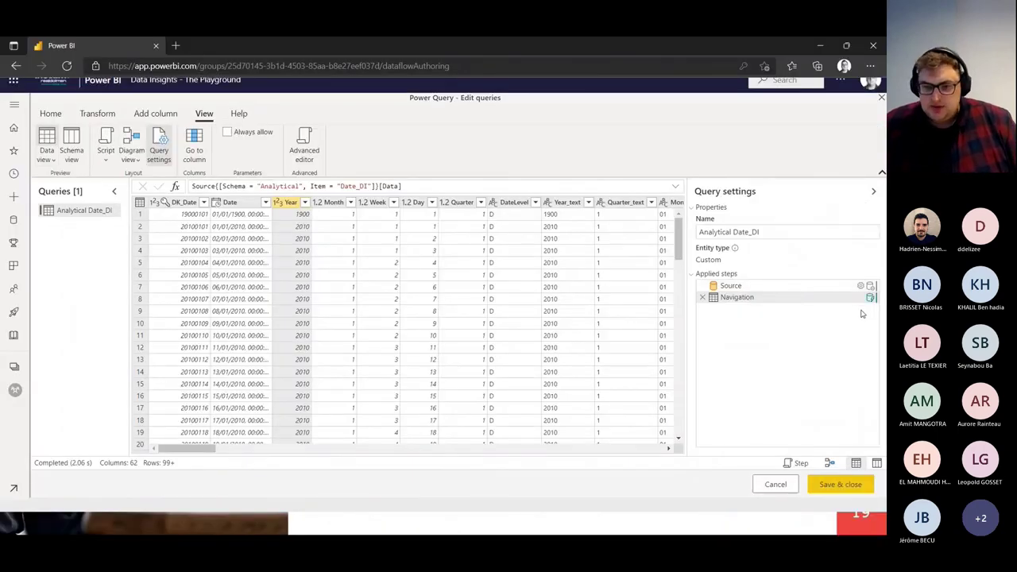
pyautogui.moveTo(870, 301)
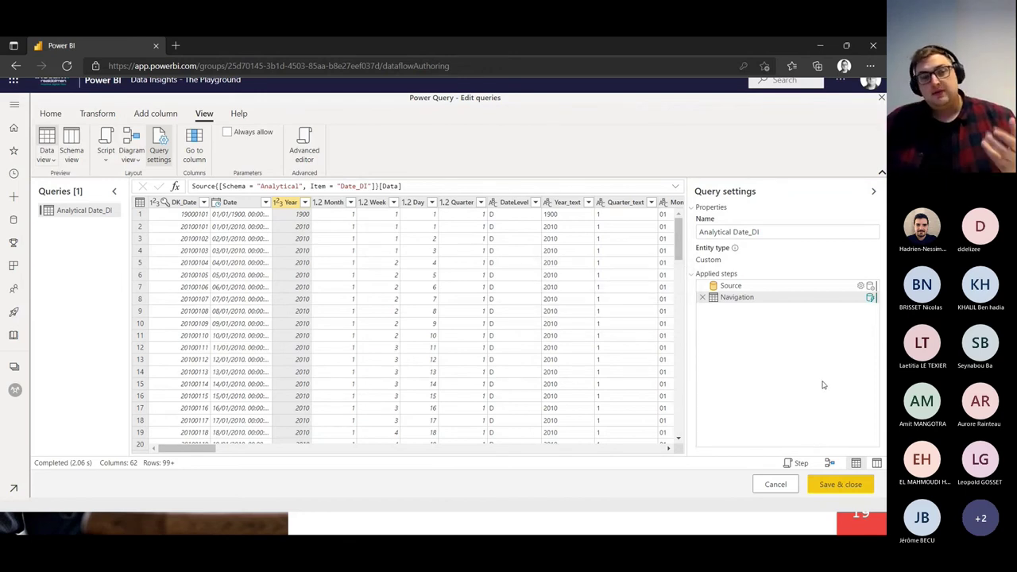
# - Show the Analytical Date_DI query in diagram view and examine its steps
pyautogui.click(133, 145)
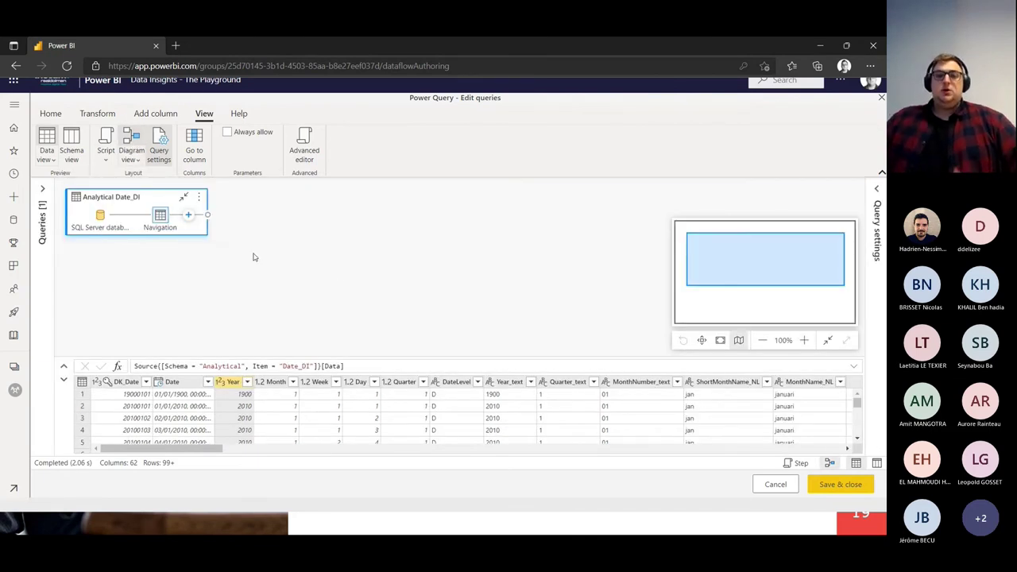
pyautogui.moveTo(329, 263); pyautogui.dragTo(315, 238)
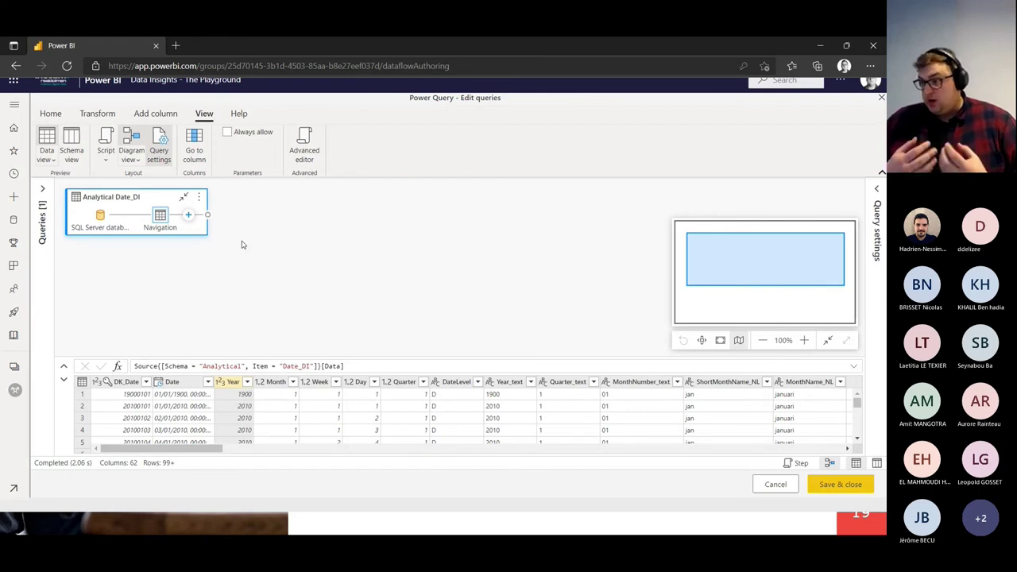
# - Review the date table's column names and types in schema view and cancel the query editing without saving
pyautogui.click(71, 140)
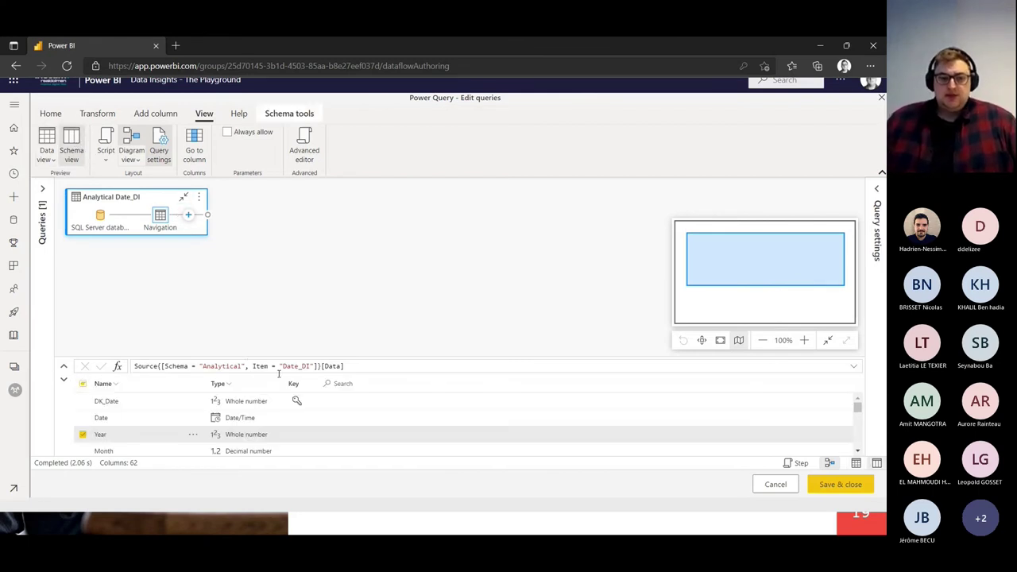
pyautogui.scroll(-1, 199, 424)
pyautogui.scroll(-2, 199, 423)
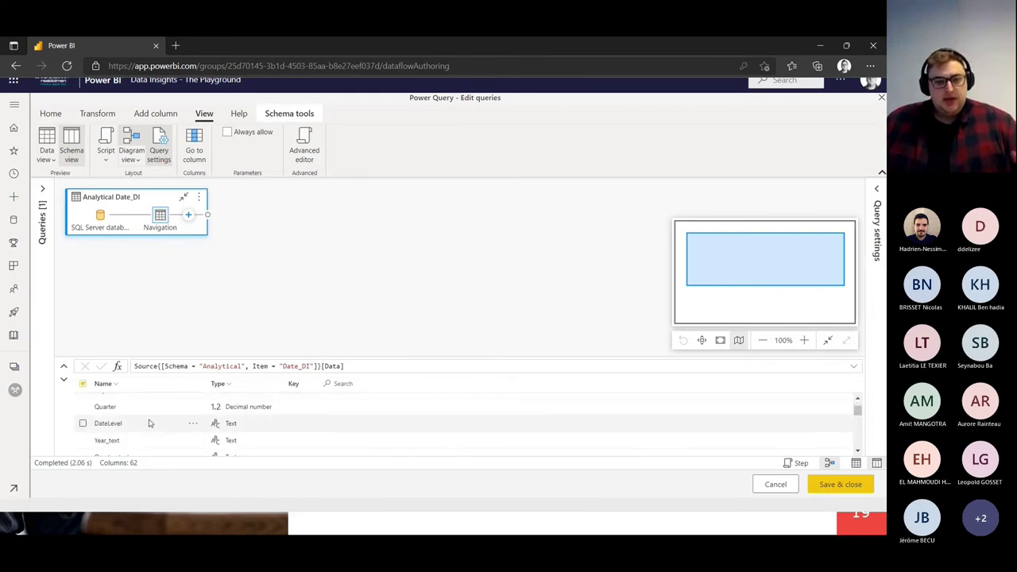
pyautogui.scroll(-3, 310, 404)
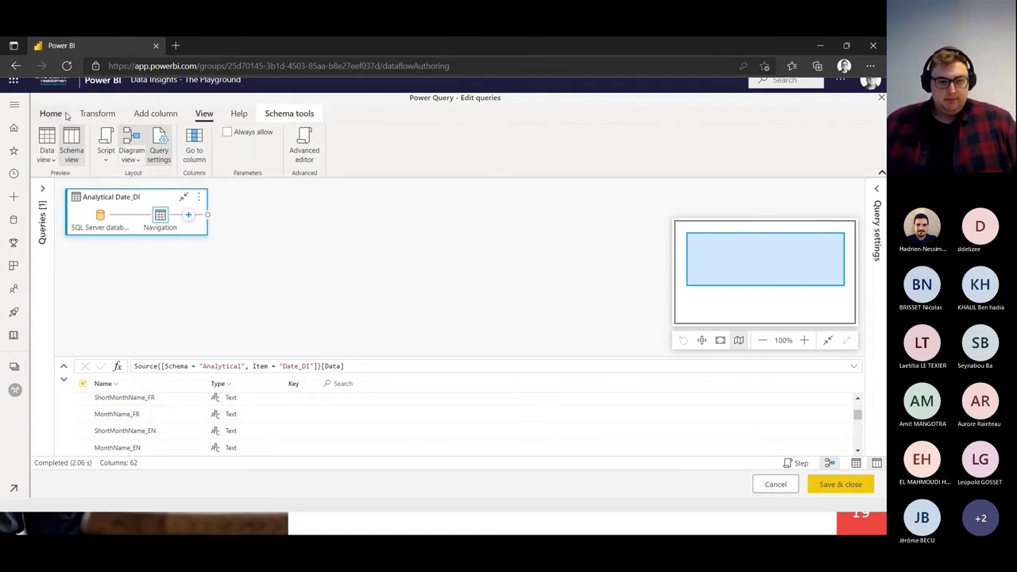
pyautogui.click(769, 484)
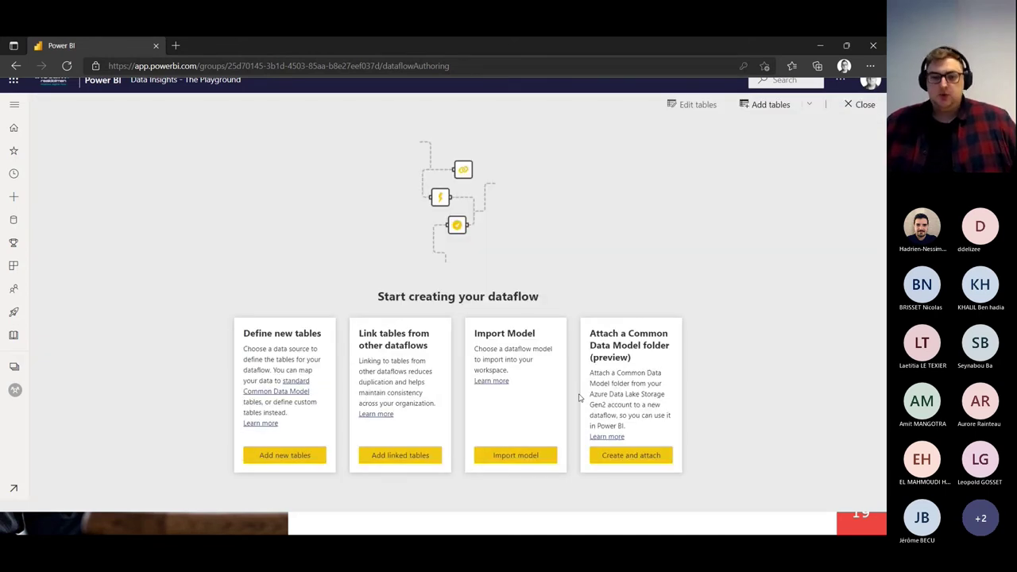
# - Close the empty dataflow authoring page and open the NYCCitibike - Star dataflow from the workspace
pyautogui.click(847, 106)
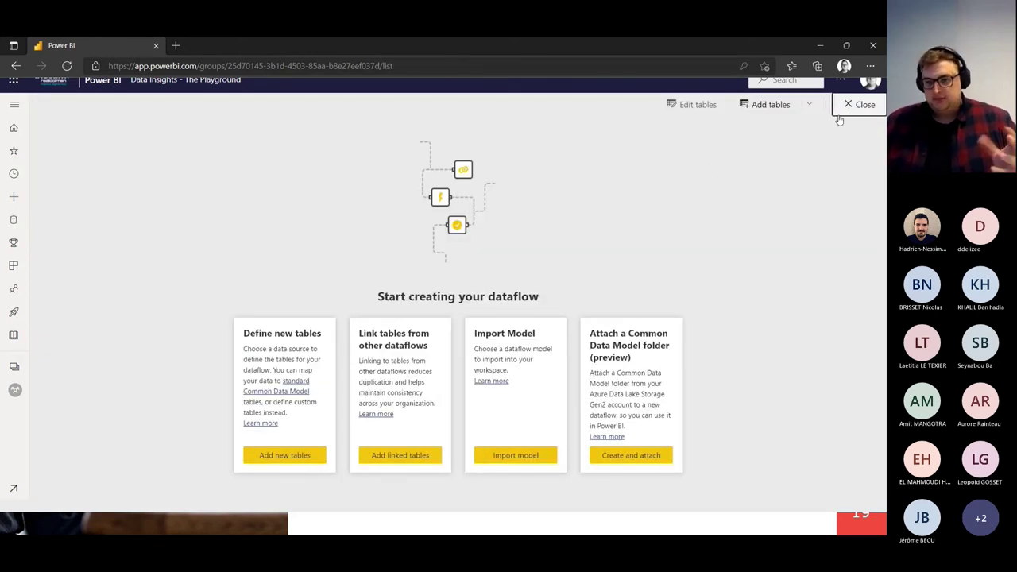
pyautogui.scroll(-10, 340, 315)
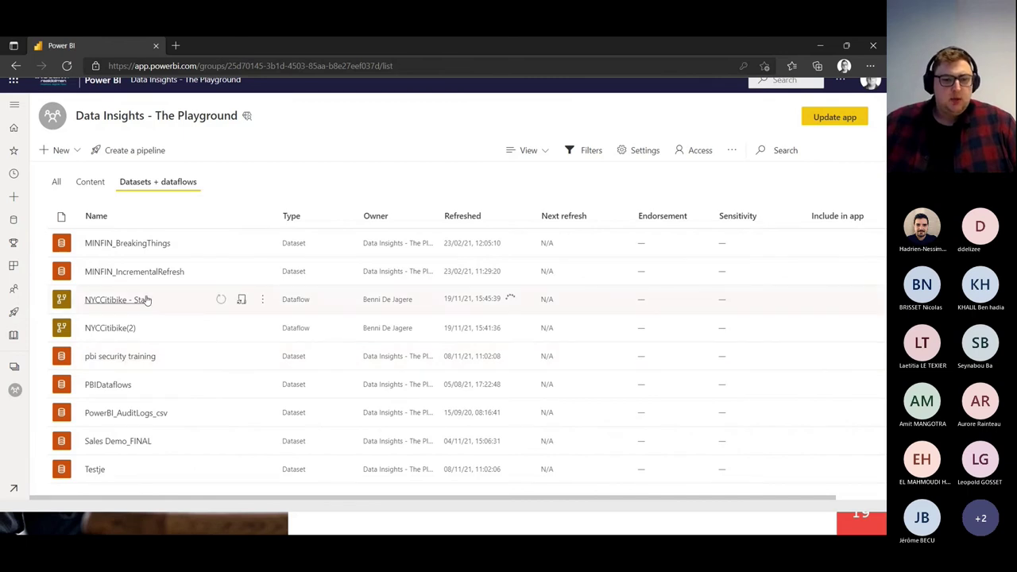
pyautogui.click(119, 299)
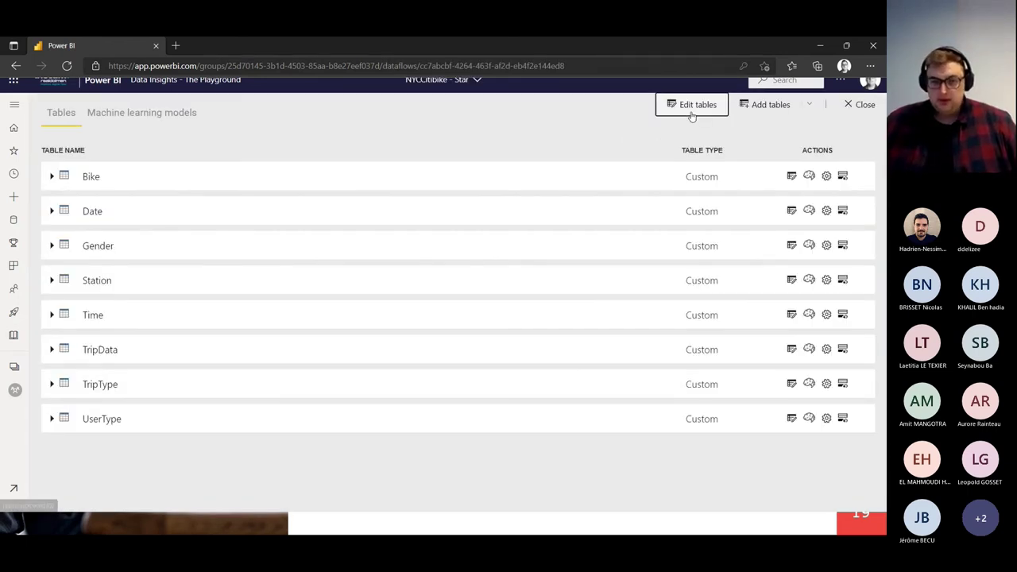
# - Open the dataflow's tables for editing in Power Query and look through its queries in diagram view
pyautogui.click(692, 111)
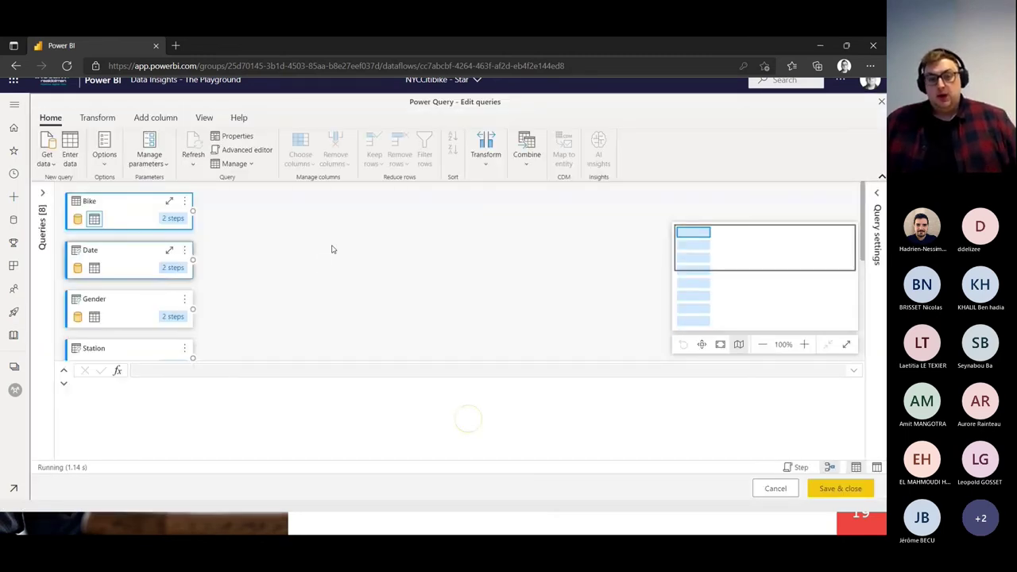
pyautogui.scroll(-3, 392, 285)
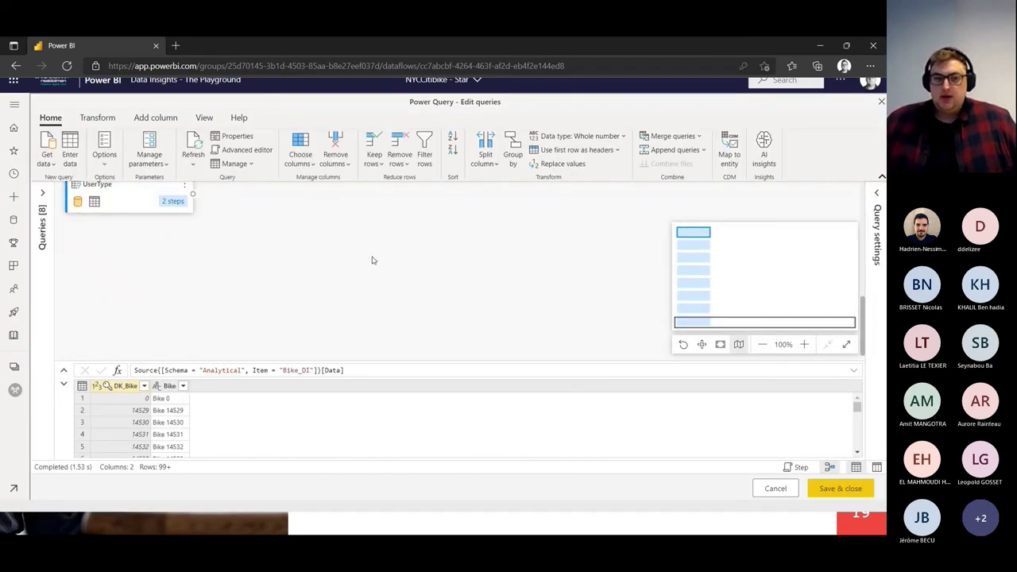
pyautogui.scroll(3, 359, 274)
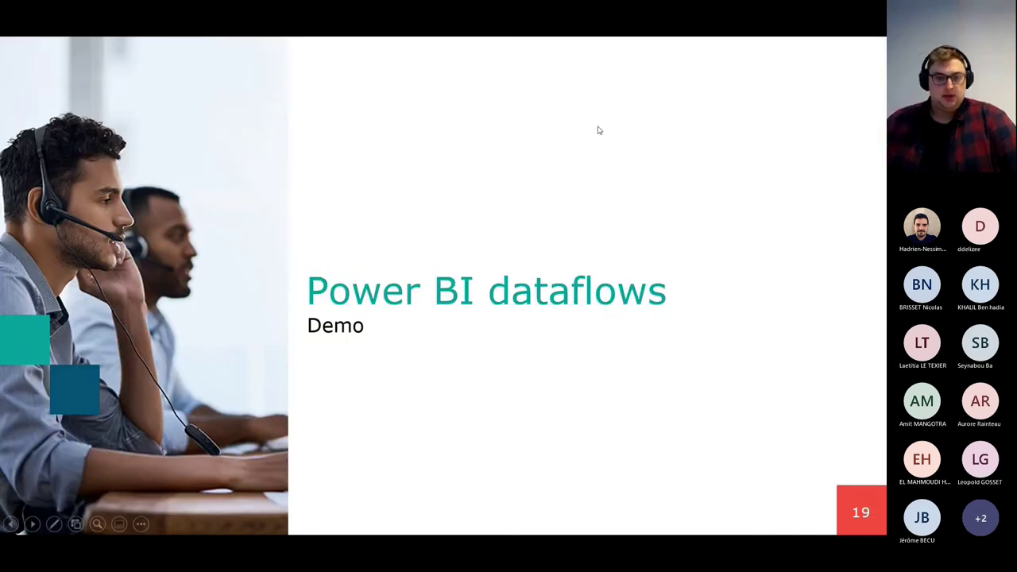
pyautogui.click(599, 130)
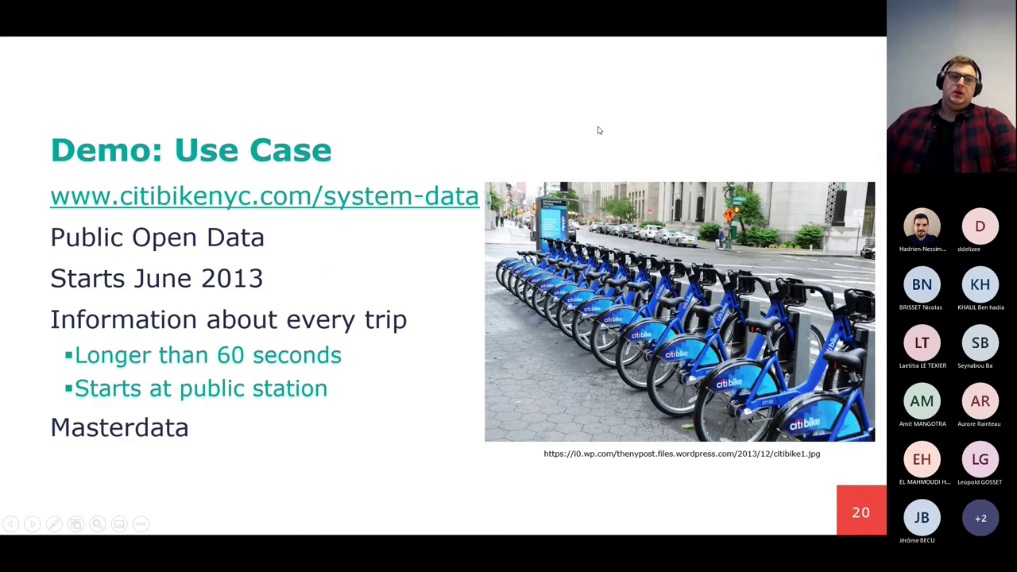
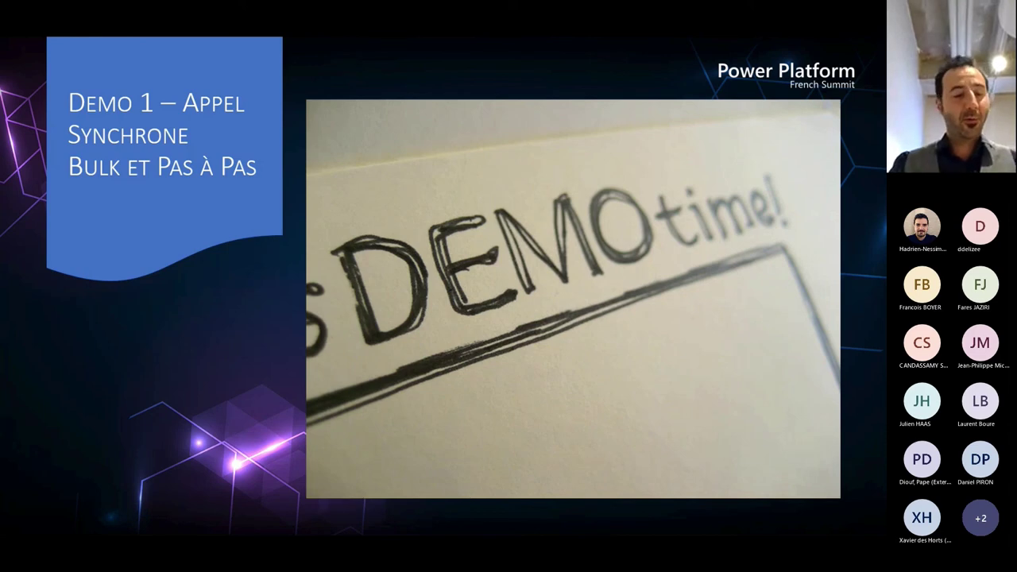
# - End the slide show, switch to the SharePoint browser window and open the NewTemplateSite home page
pyautogui.press('Escape')
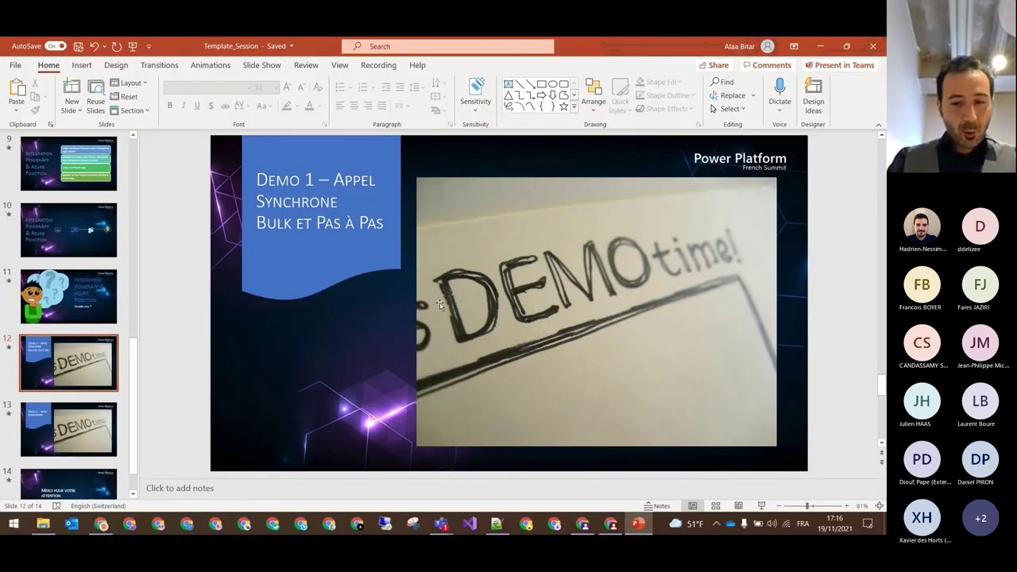
pyautogui.click(588, 525)
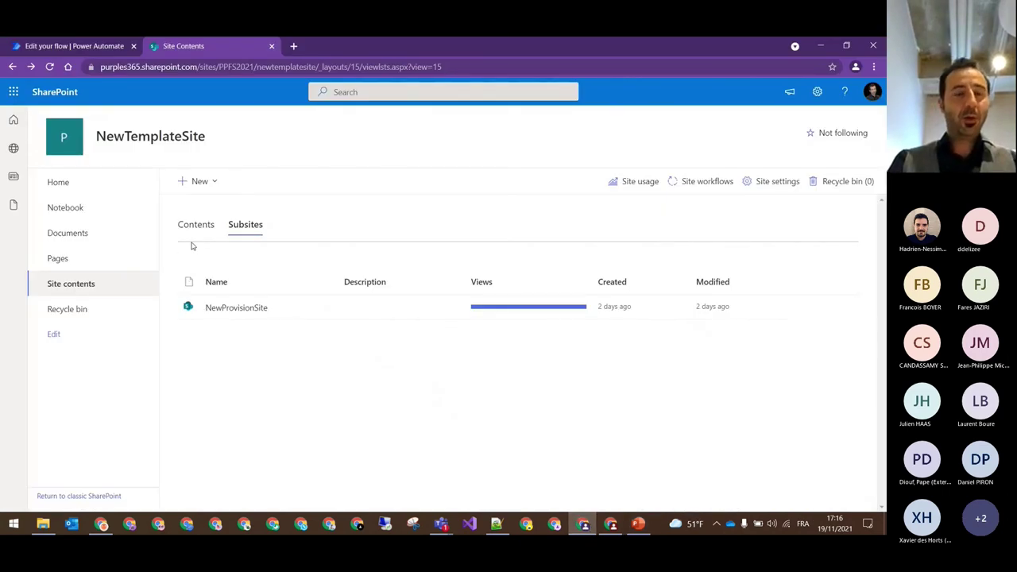
pyautogui.click(65, 184)
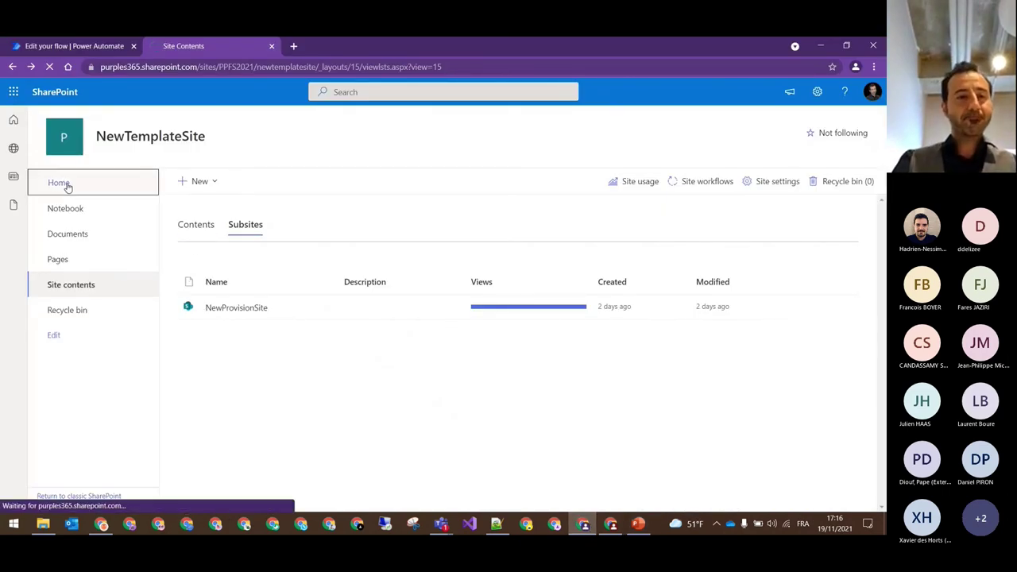
# - Highlight the newtemplatesite part of the site address and the text "Hello PPFS 2021 !" on the home page
pyautogui.moveTo(342, 66); pyautogui.dragTo(282, 67)
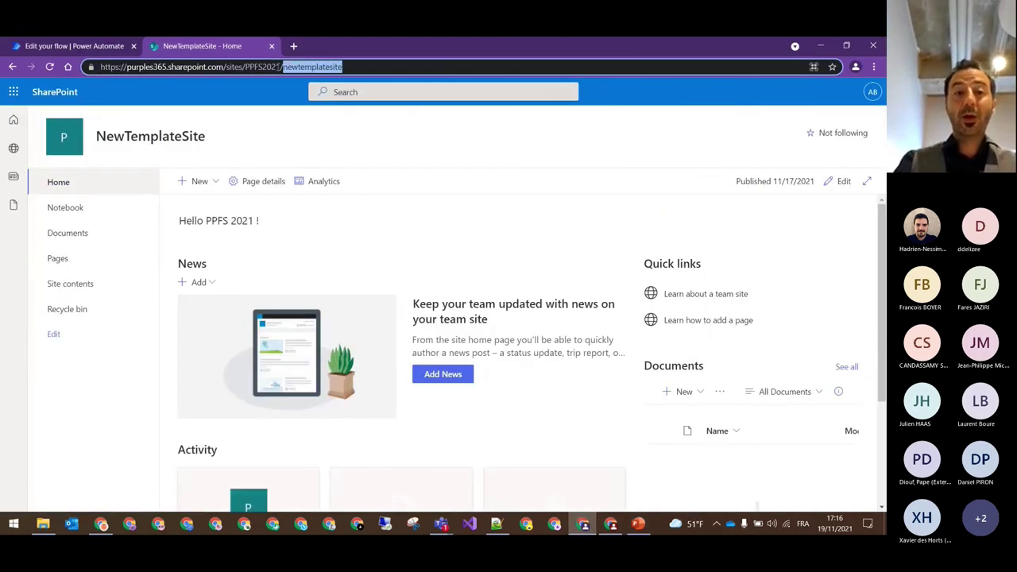
pyautogui.click(504, 154)
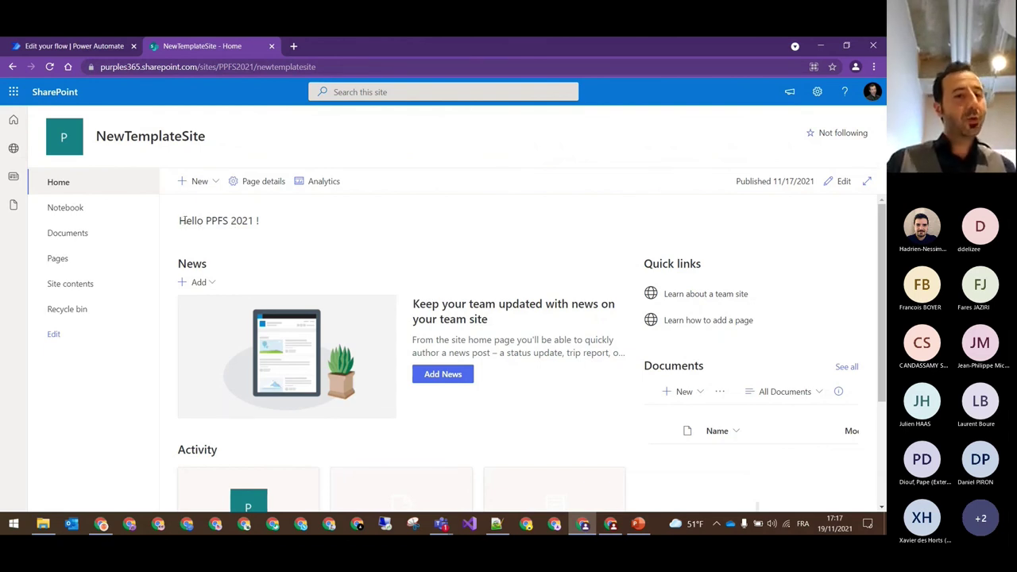
pyautogui.moveTo(180, 220); pyautogui.dragTo(272, 216)
pyautogui.click(273, 216)
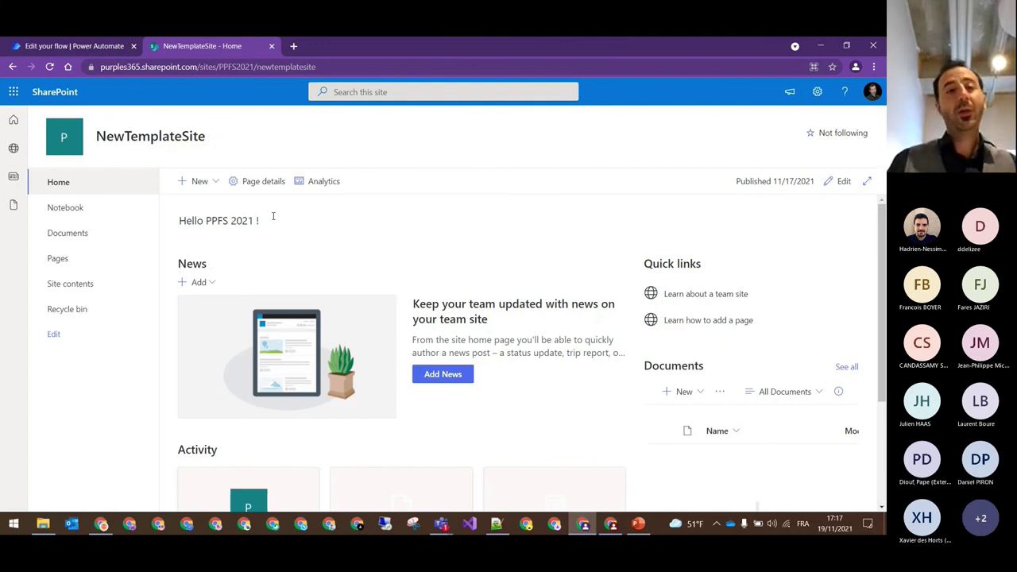
pyautogui.moveTo(178, 225); pyautogui.dragTo(352, 215)
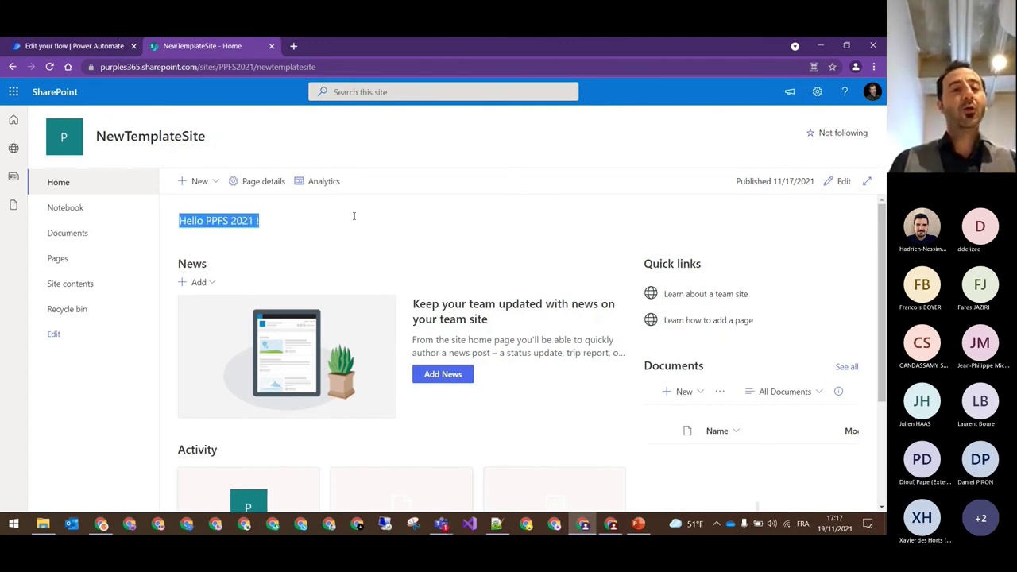
pyautogui.click(352, 216)
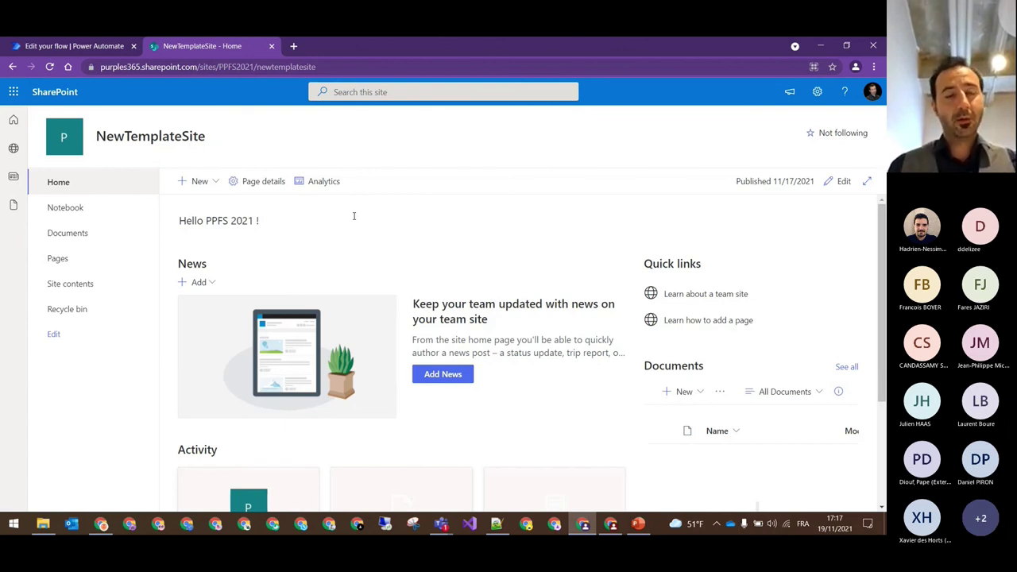
# - Switch to the Azure portal and review the spfxWebpart function's overview and its integration diagram
pyautogui.click(97, 45)
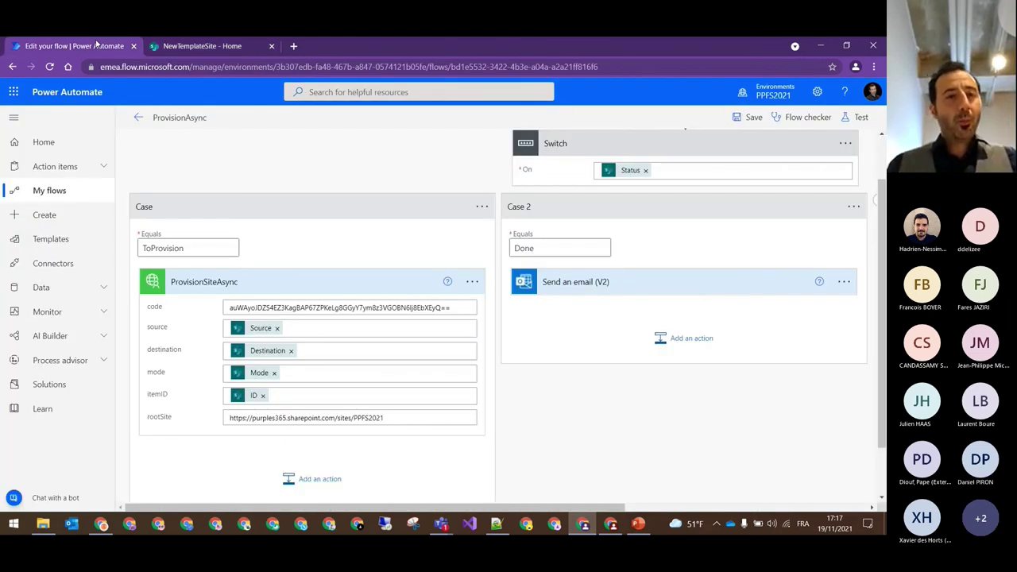
pyautogui.click(191, 46)
pyautogui.click(613, 526)
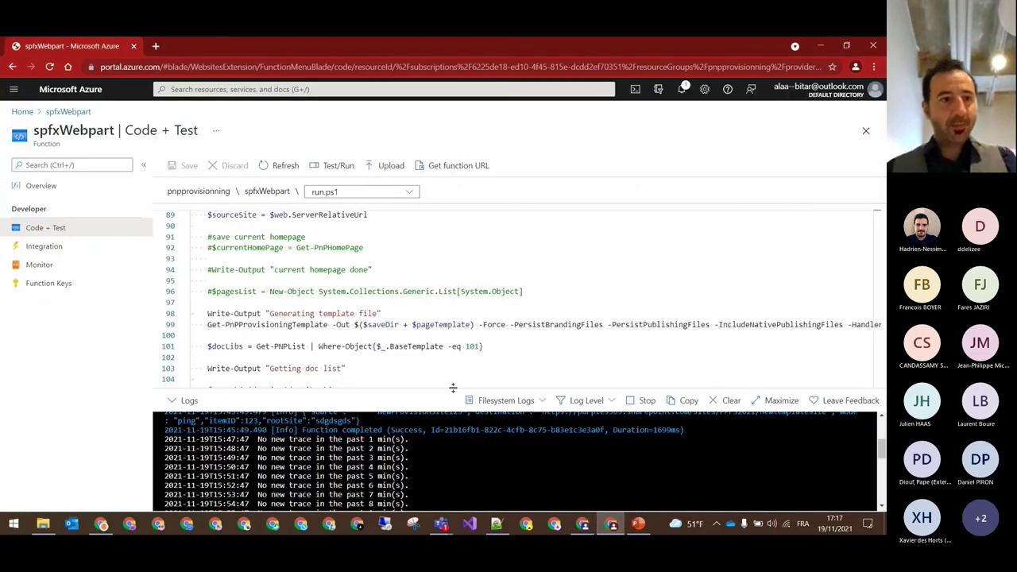
pyautogui.moveTo(85, 121); pyautogui.dragTo(34, 131)
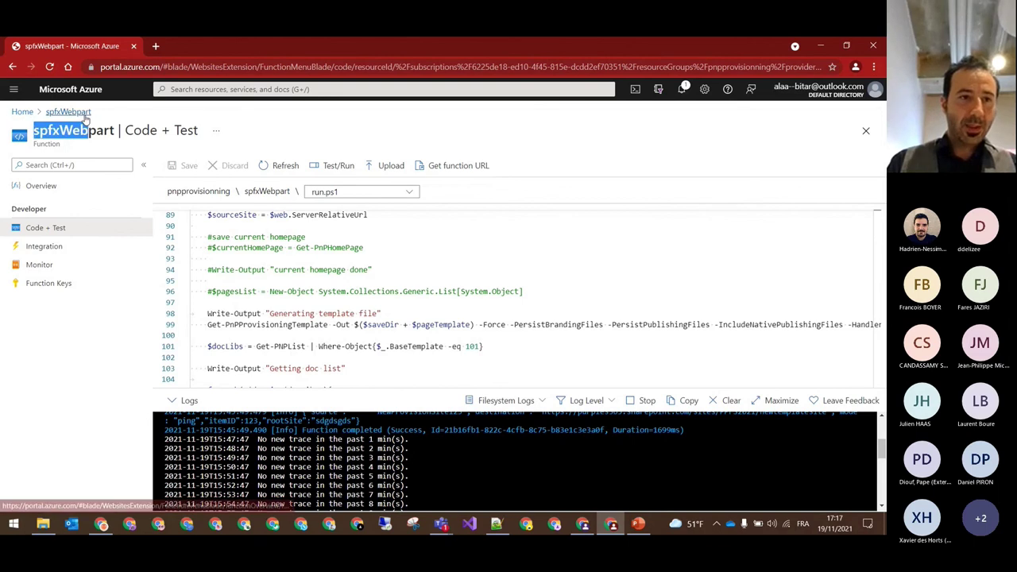
pyautogui.click(72, 111)
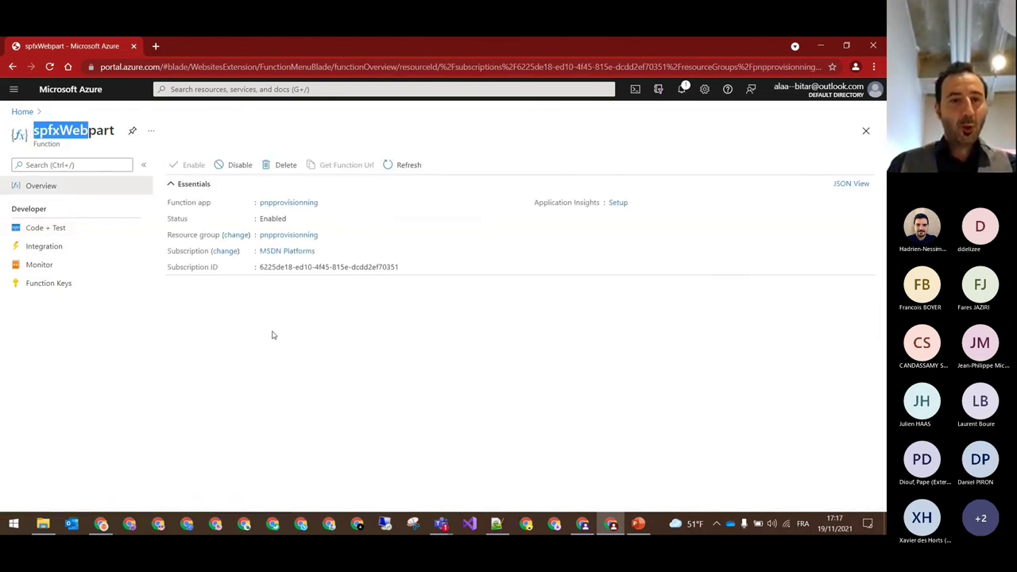
pyautogui.click(749, 183)
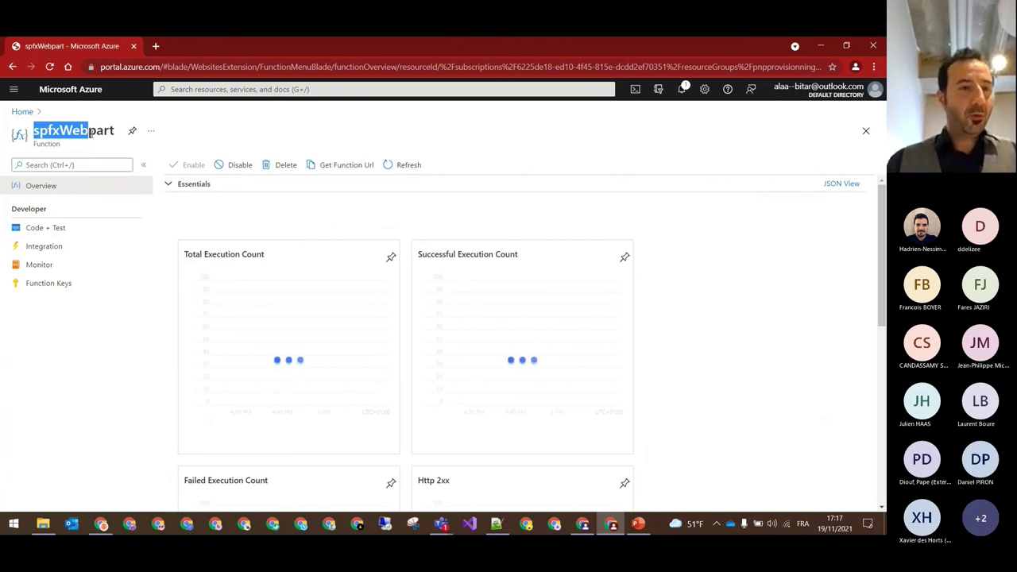
pyautogui.click(90, 133)
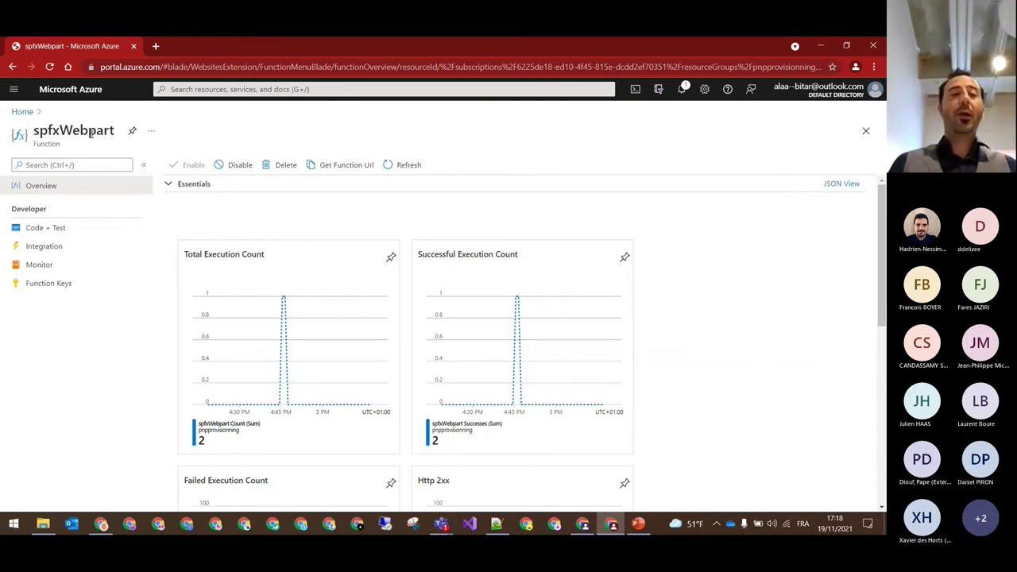
pyautogui.click(56, 247)
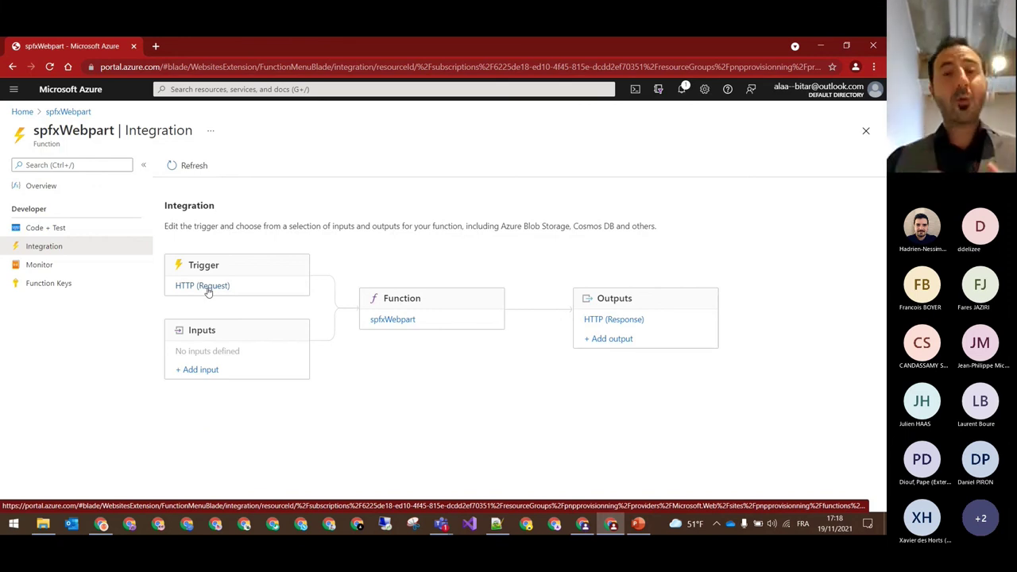
# - Open the function's run.ps1 code and highlight the Import-Module lines that load the SharePoint client libraries
pyautogui.click(105, 233)
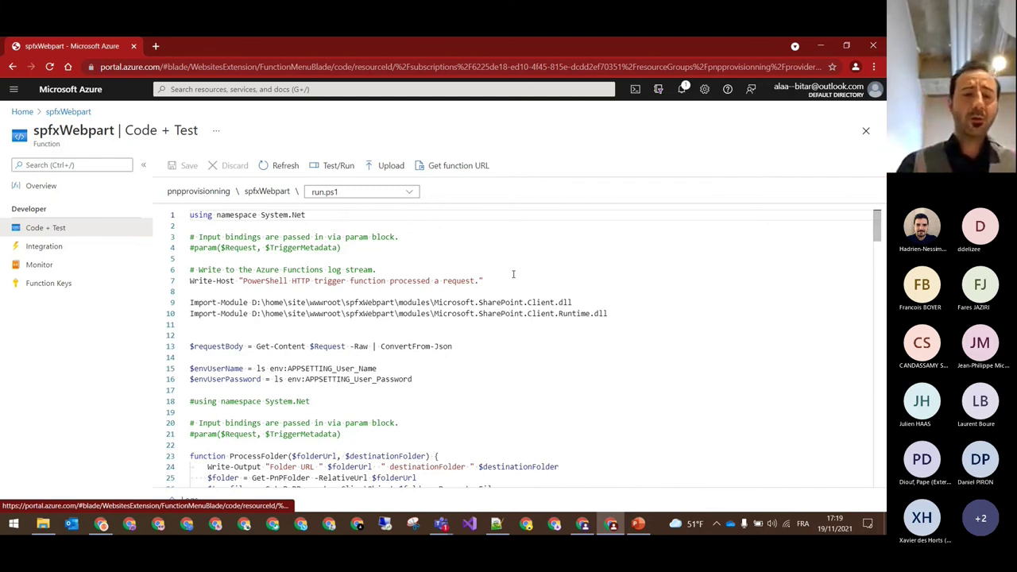
pyautogui.click(514, 274)
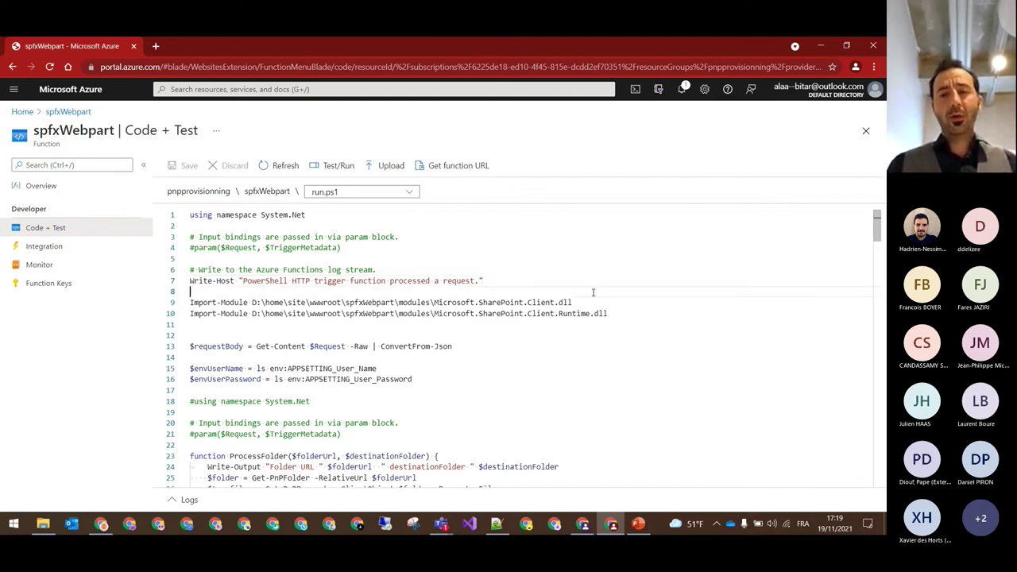
pyautogui.moveTo(595, 291); pyautogui.dragTo(639, 315)
pyautogui.click(639, 314)
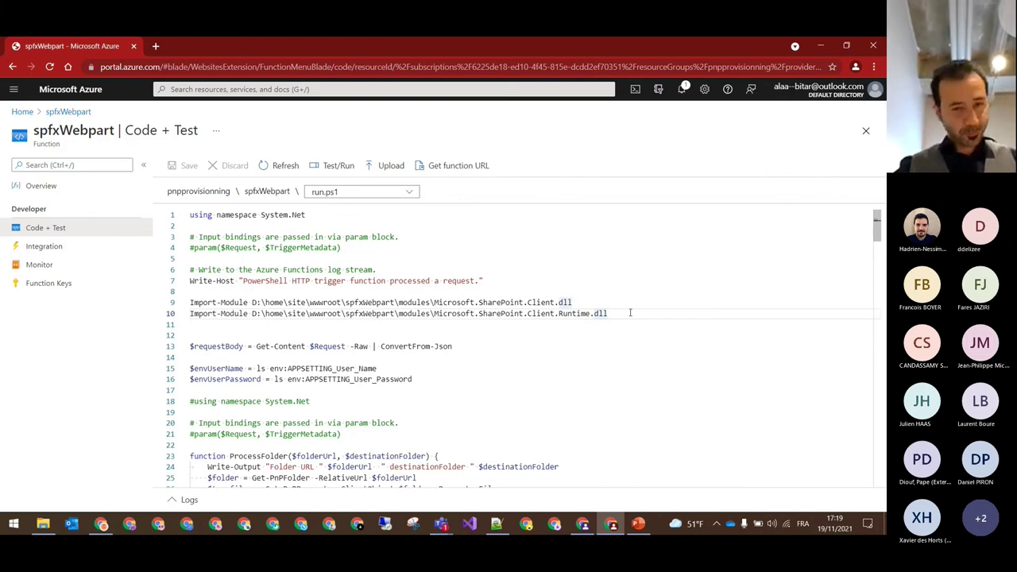
# - Examine the folder-processing functions in run.ps1 and the lines assigning $siteURL and $destination from the request body
pyautogui.scroll(-10, 630, 312)
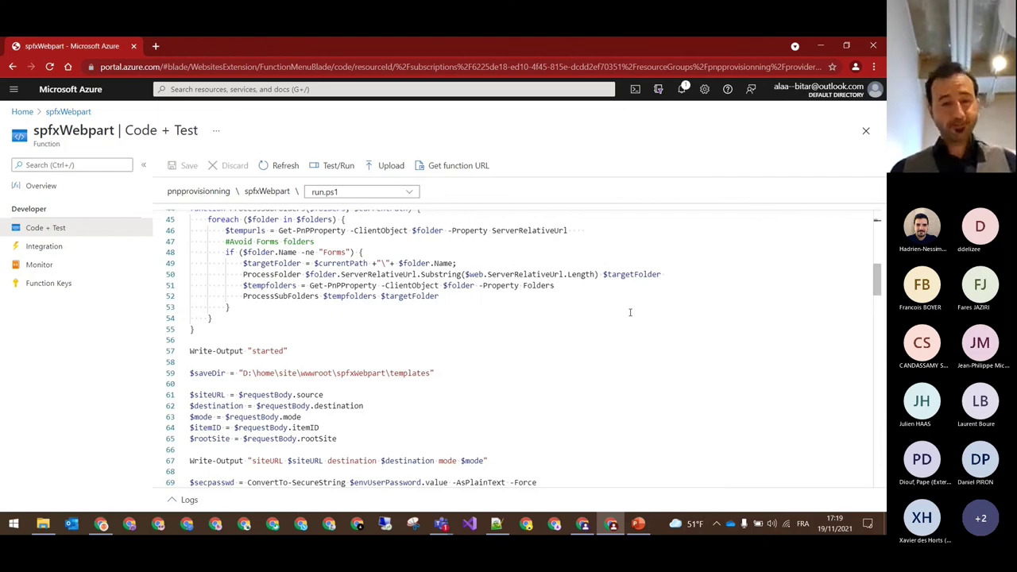
pyautogui.scroll(-1, 630, 312)
pyautogui.scroll(6, 630, 313)
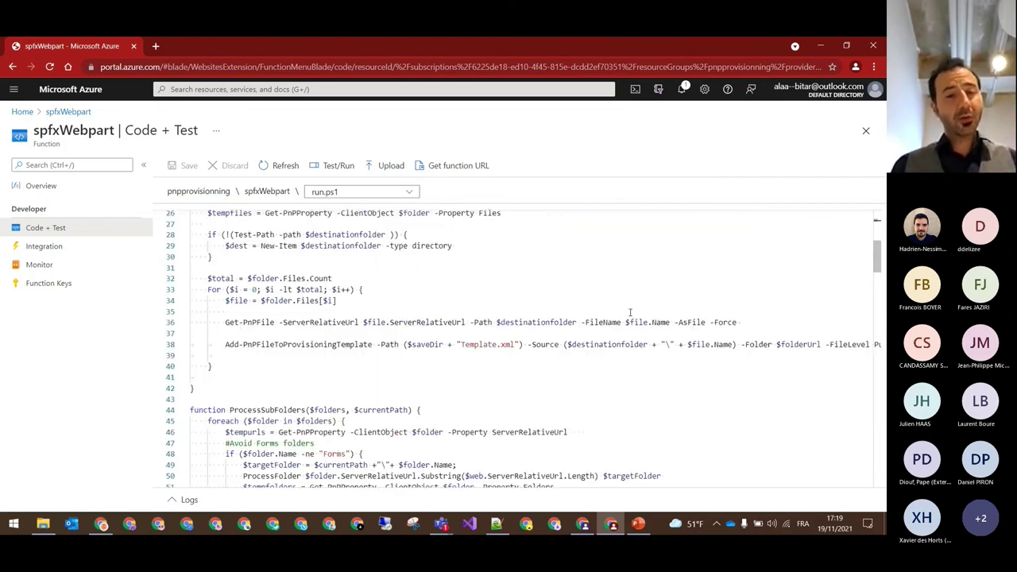
pyautogui.scroll(1, 630, 312)
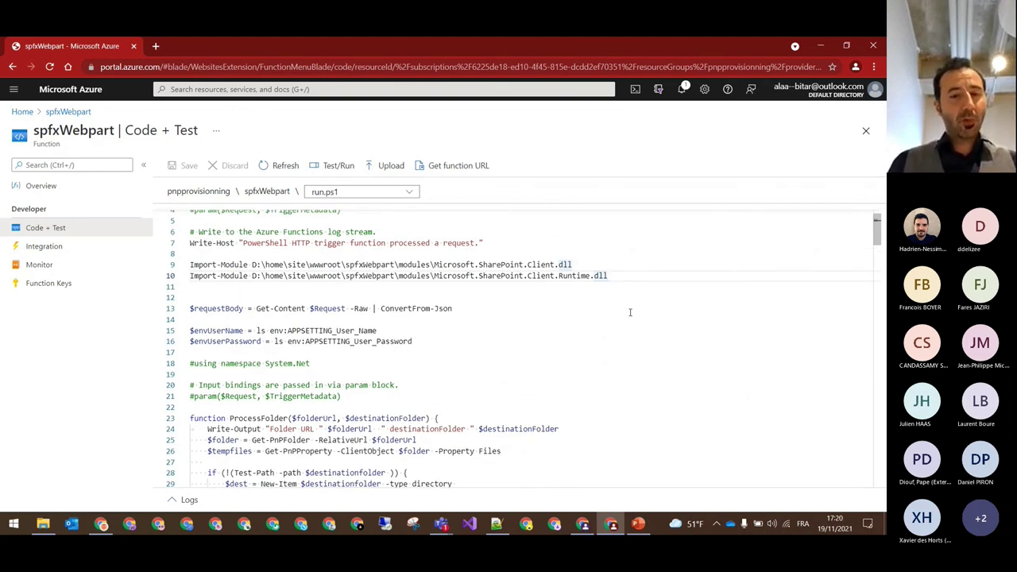
pyautogui.scroll(-5, 630, 312)
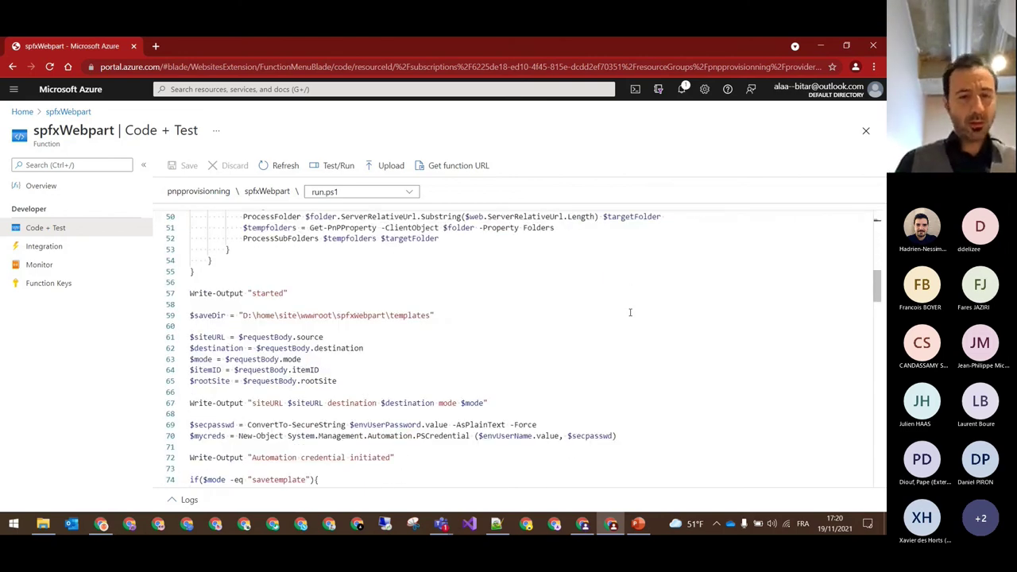
pyautogui.click(330, 340)
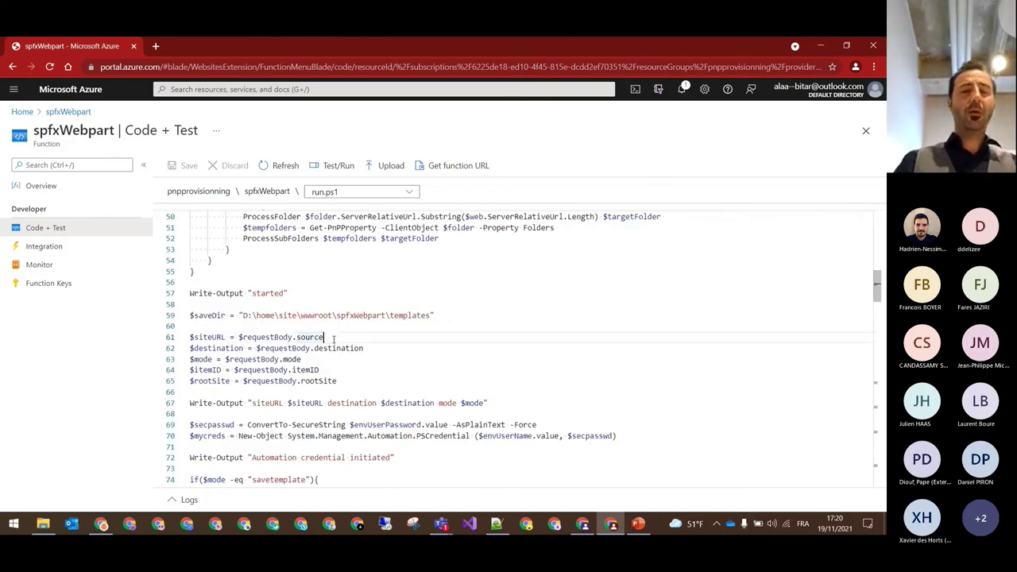
pyautogui.scroll(-1, 334, 339)
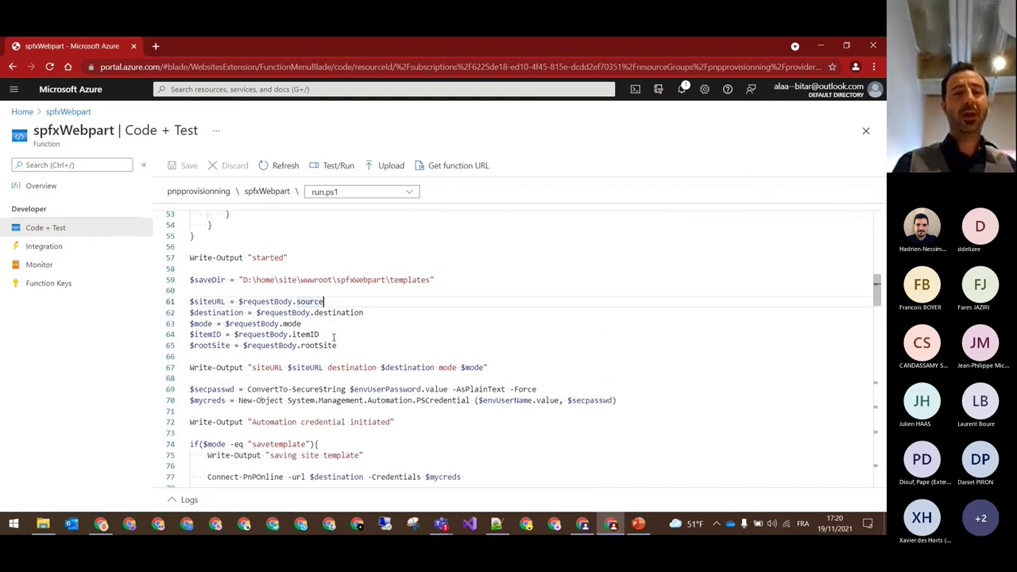
pyautogui.press('Up')
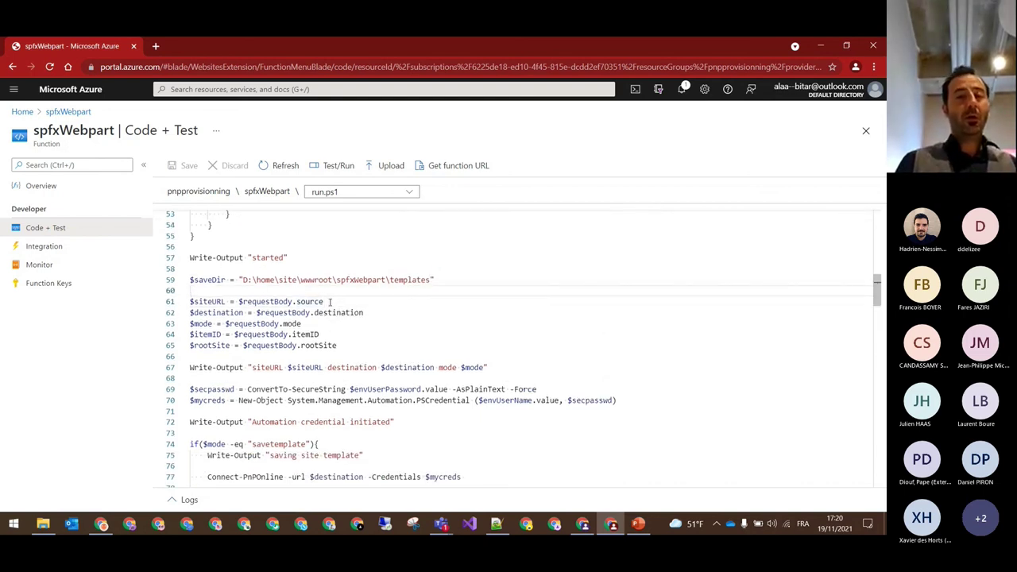
pyautogui.press('Down')
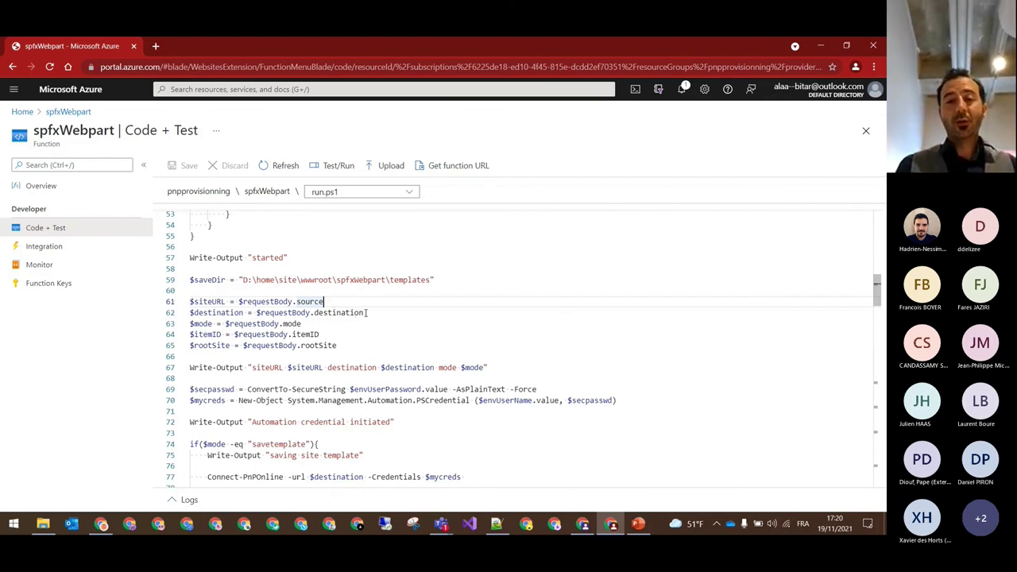
pyautogui.click(365, 312)
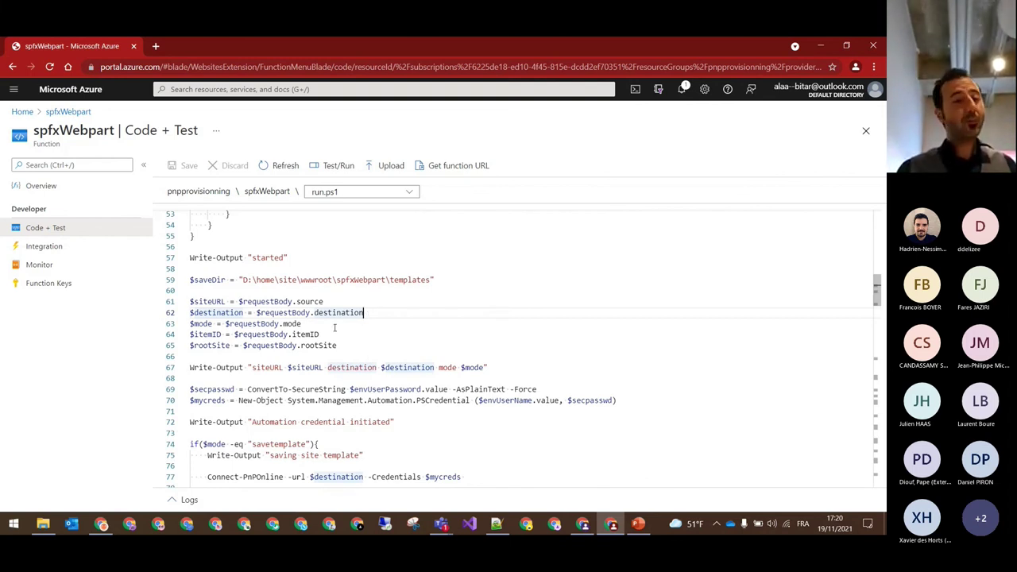
# - Examine the lines in run.ps1 that assign $mode, $itemID and $rootSite from the request body
pyautogui.scroll(-2, 331, 323)
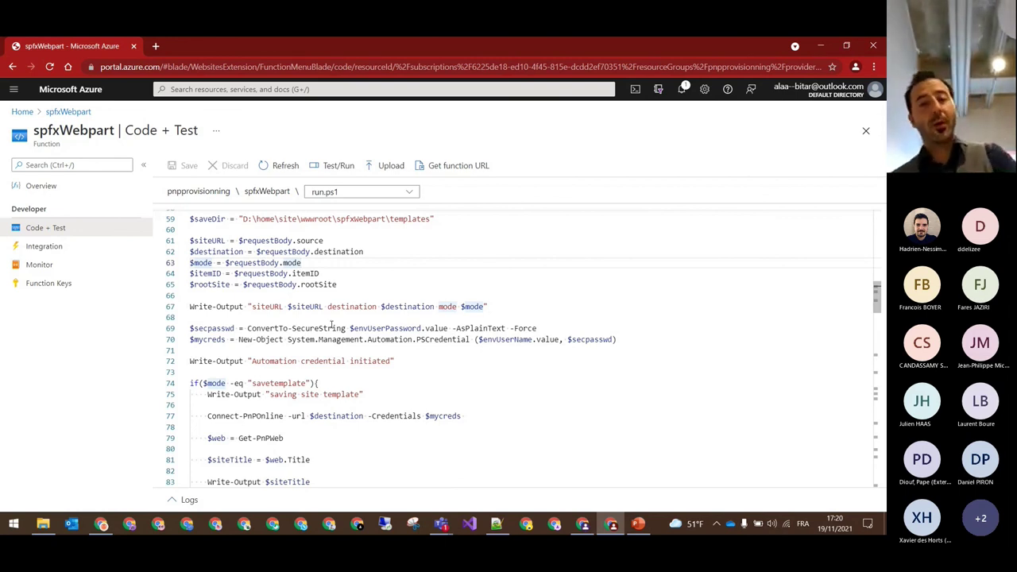
pyautogui.click(345, 375)
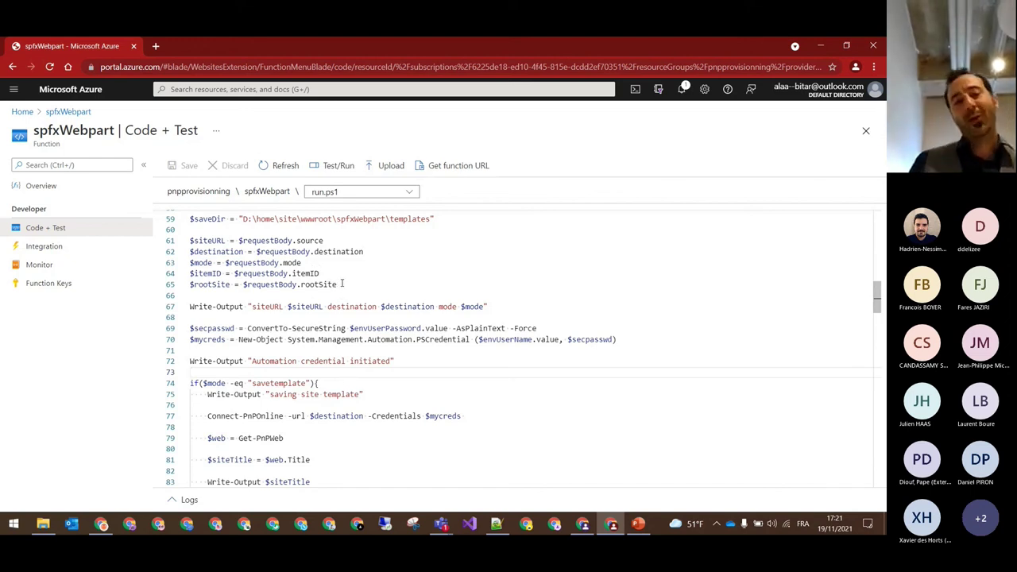
pyautogui.click(342, 278)
pyautogui.scroll(-2, 435, 288)
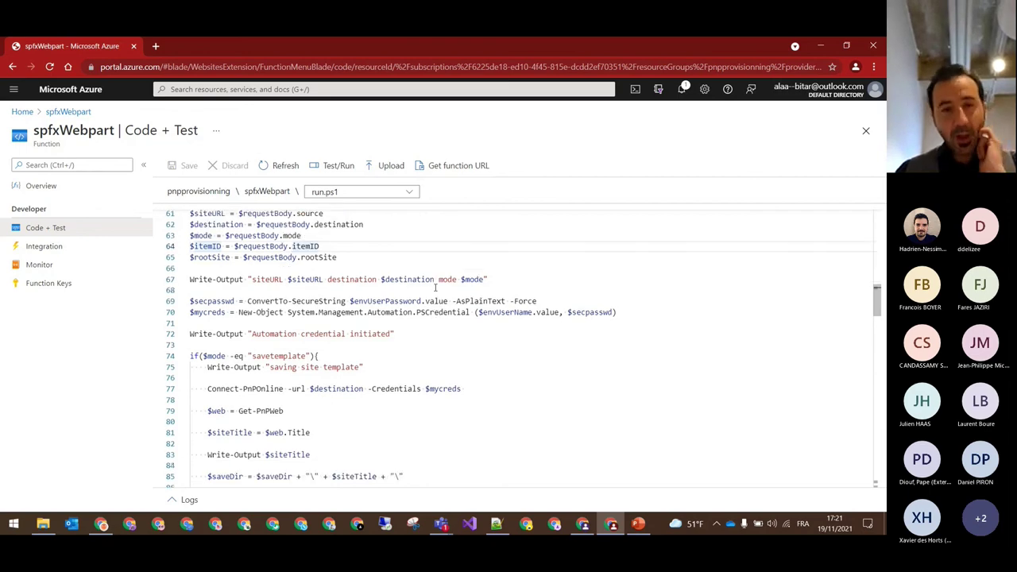
# - Find the ElseIf branch for the site provisioning mode in run.ps1 and highlight the word provisionSite
pyautogui.scroll(-12, 435, 287)
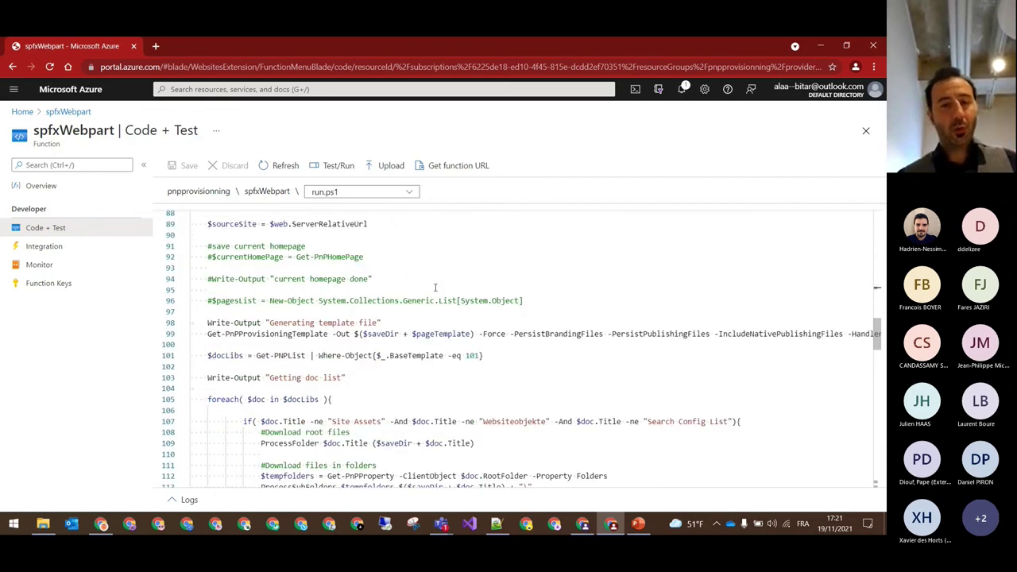
pyautogui.scroll(-10, 434, 288)
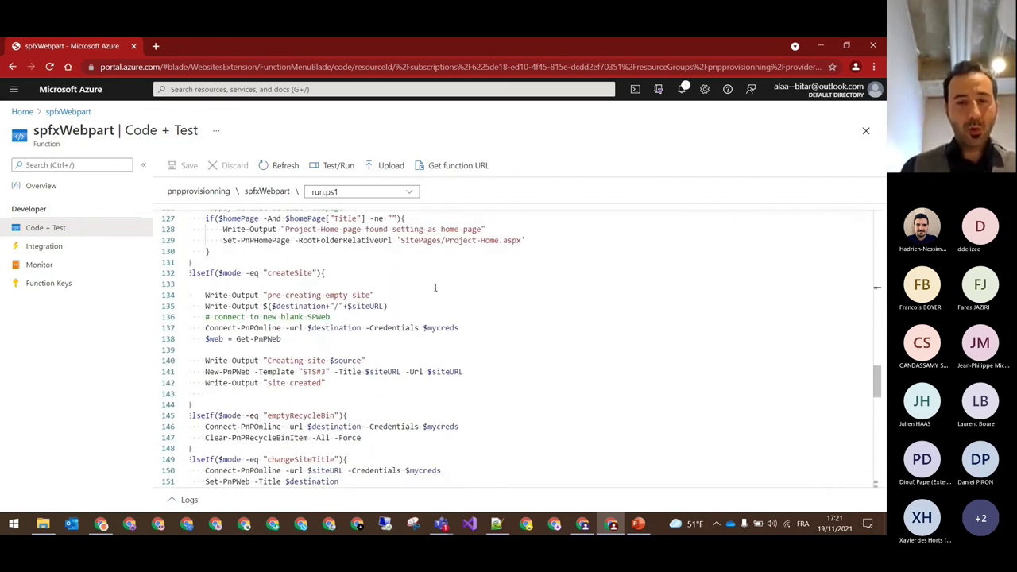
pyautogui.scroll(-6, 434, 288)
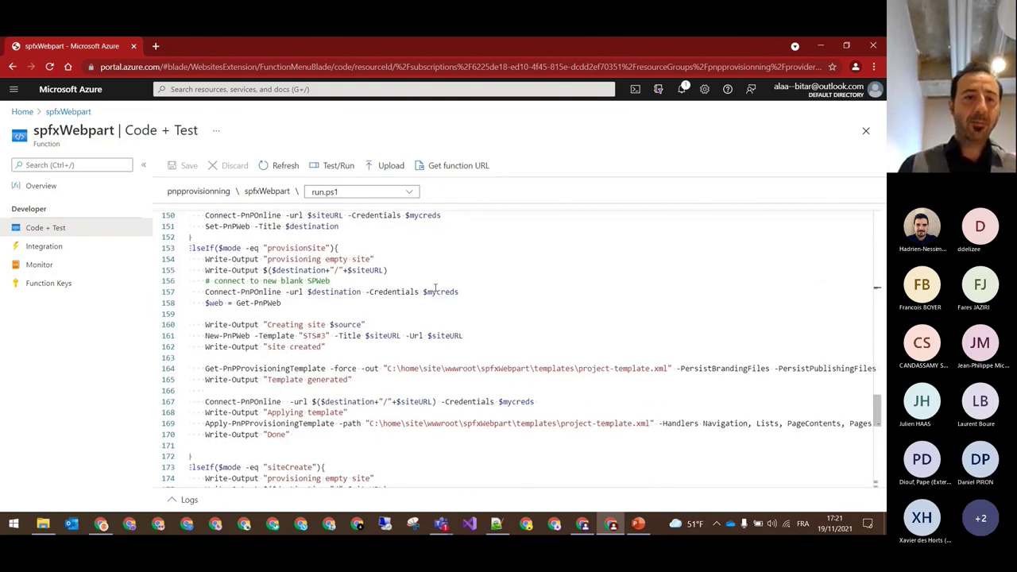
pyautogui.click(203, 260)
pyautogui.click(336, 236)
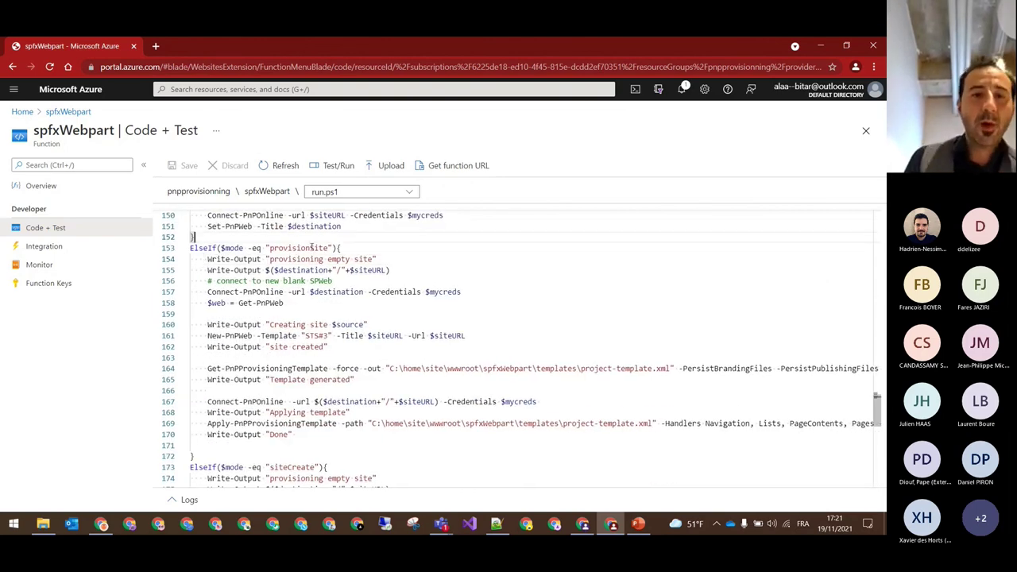
pyautogui.doubleClick(312, 249)
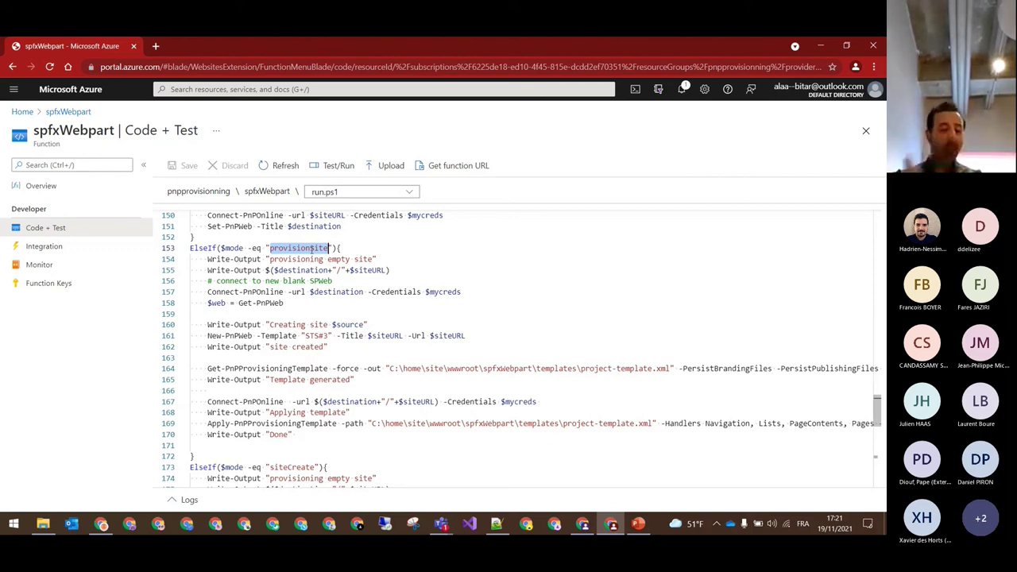
pyautogui.click(352, 246)
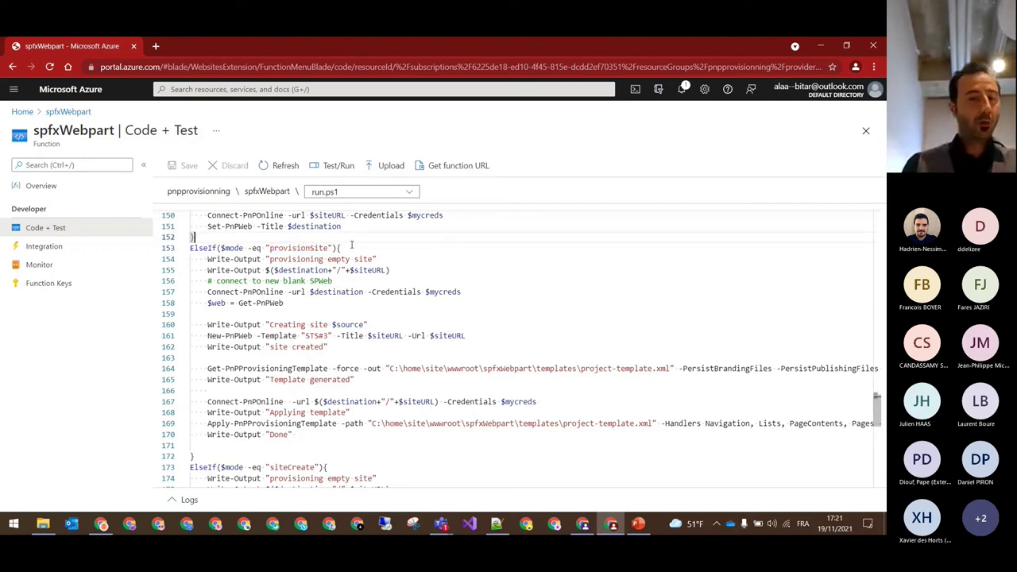
# - Highlight the destination variable in the Connect-PnPOnline line of the provisionSite branch
pyautogui.click(401, 281)
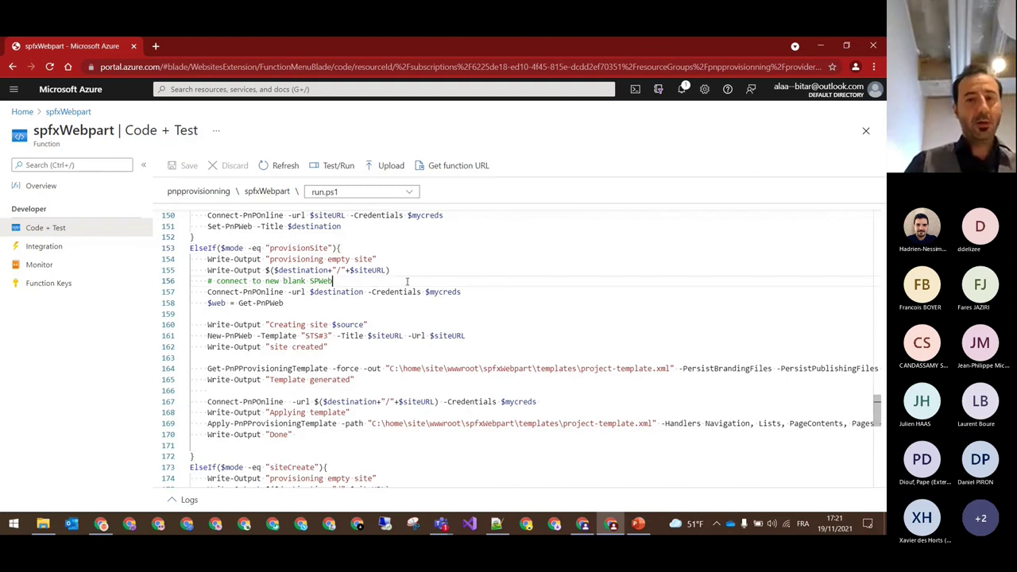
pyautogui.doubleClick(328, 292)
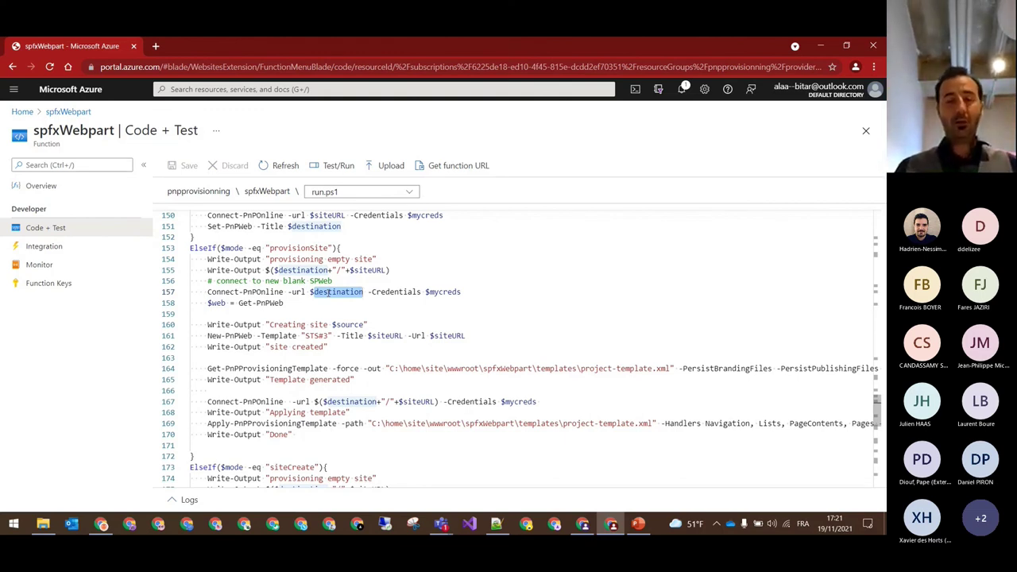
pyautogui.click(498, 294)
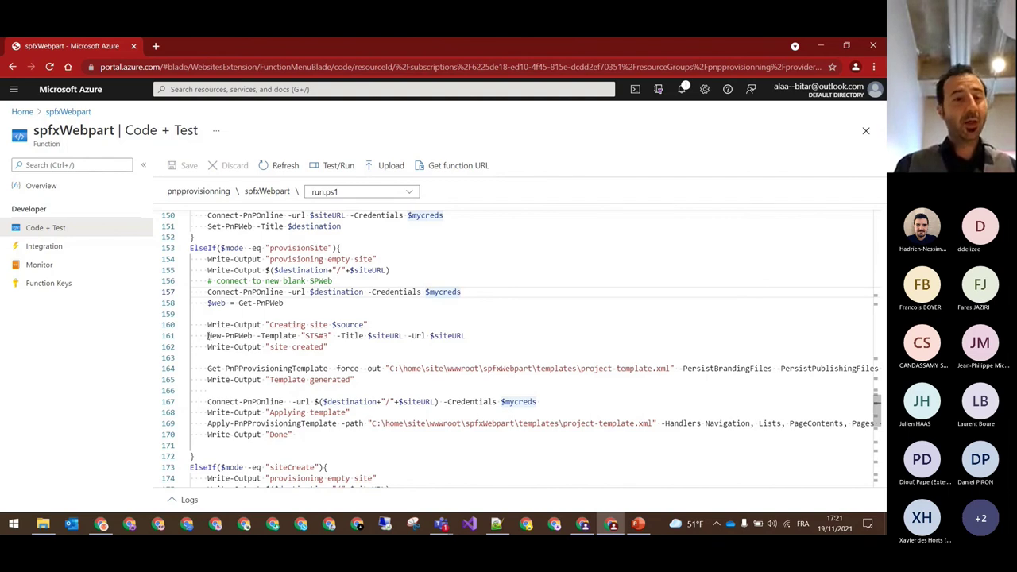
# - Highlight the New-PnPWeb command that creates the site and its template value STS#3
pyautogui.moveTo(207, 324); pyautogui.dragTo(371, 335)
pyautogui.click(467, 336)
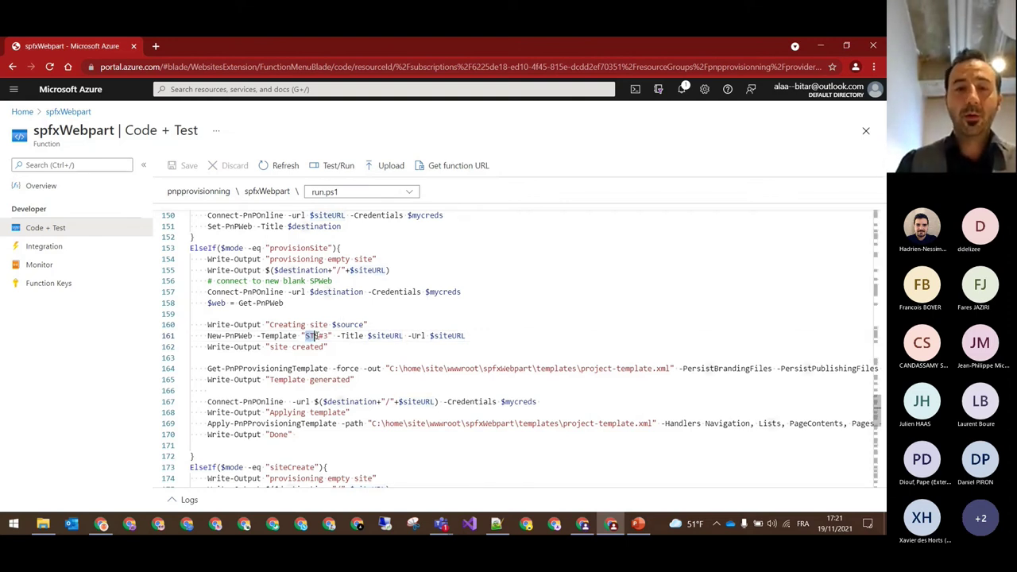
pyautogui.moveTo(306, 335); pyautogui.dragTo(329, 325)
pyautogui.click(330, 335)
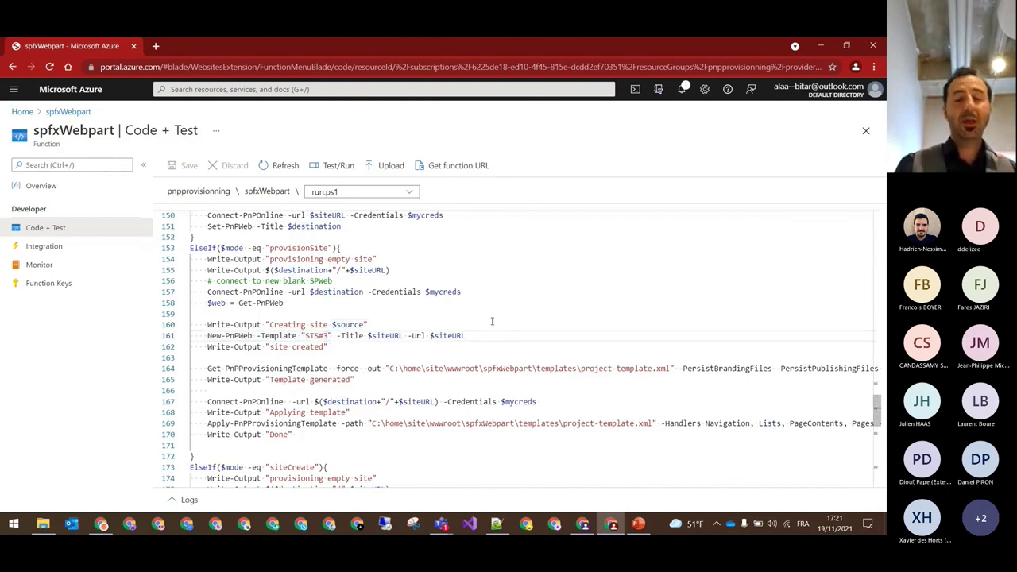
pyautogui.click(547, 337)
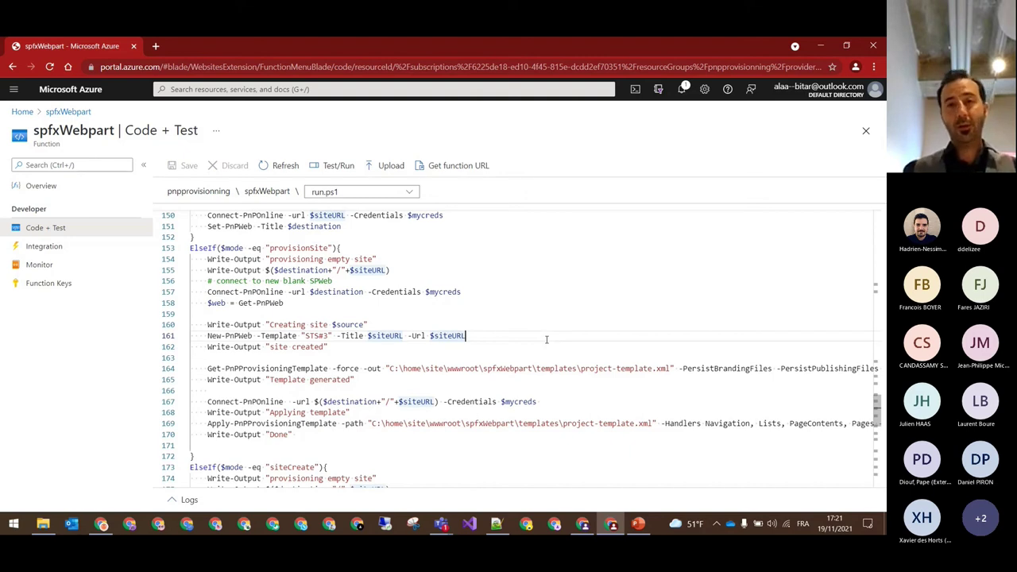
# - Highlight the Get-PnPProvisioningTemplate command on line 164 up to its project-template.xml output path
pyautogui.press('Down')
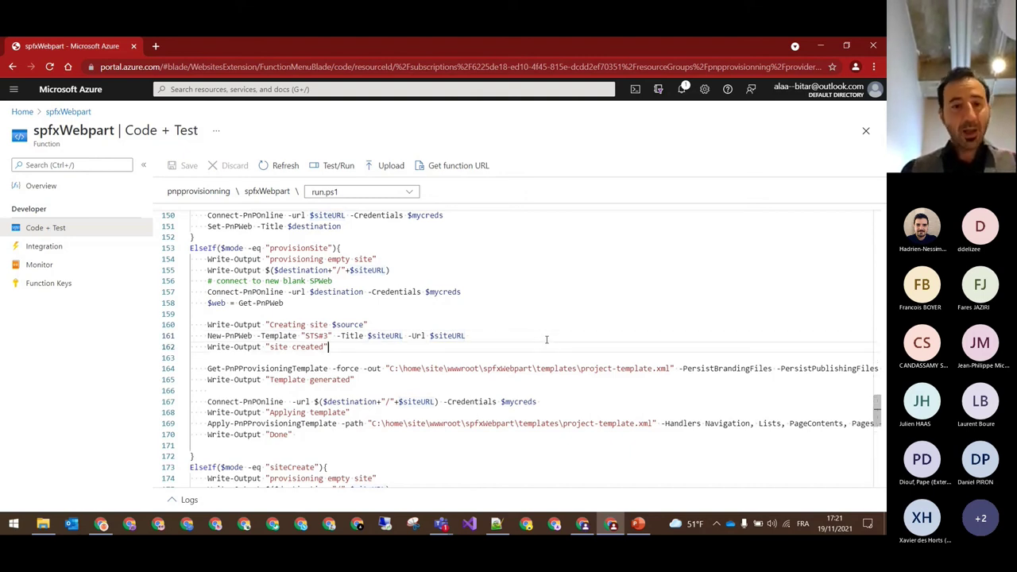
pyautogui.press('Down')
pyautogui.press('Down')
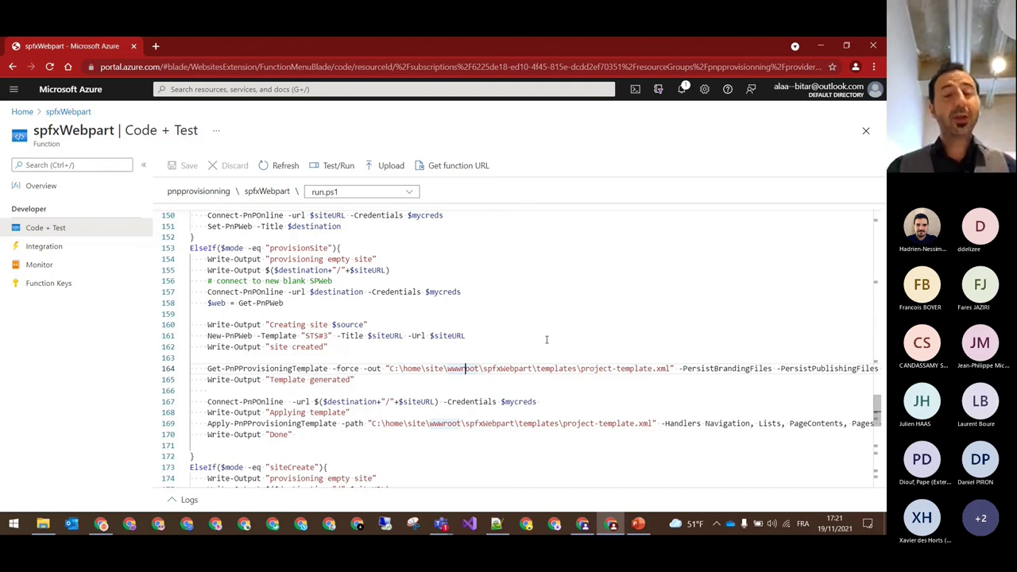
pyautogui.press('Left')
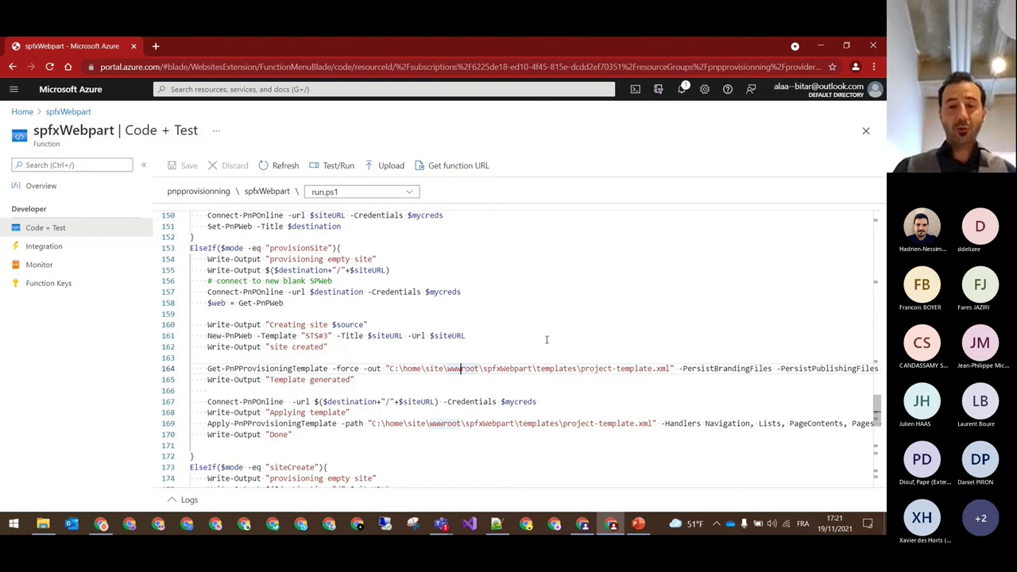
pyautogui.press('Left')
pyautogui.press('Left')
pyautogui.press('Left')
pyautogui.press('Left')
pyautogui.press('Left')
pyautogui.press('Left')
pyautogui.press('Left')
pyautogui.press('Left')
pyautogui.press('Left')
pyautogui.press('Left')
pyautogui.press('Left')
pyautogui.press('Left')
pyautogui.press('Left')
pyautogui.press('Left')
pyautogui.press('Left')
pyautogui.press('Left')
pyautogui.press('Left')
pyautogui.press('Left')
pyautogui.press('Left')
pyautogui.press('Left')
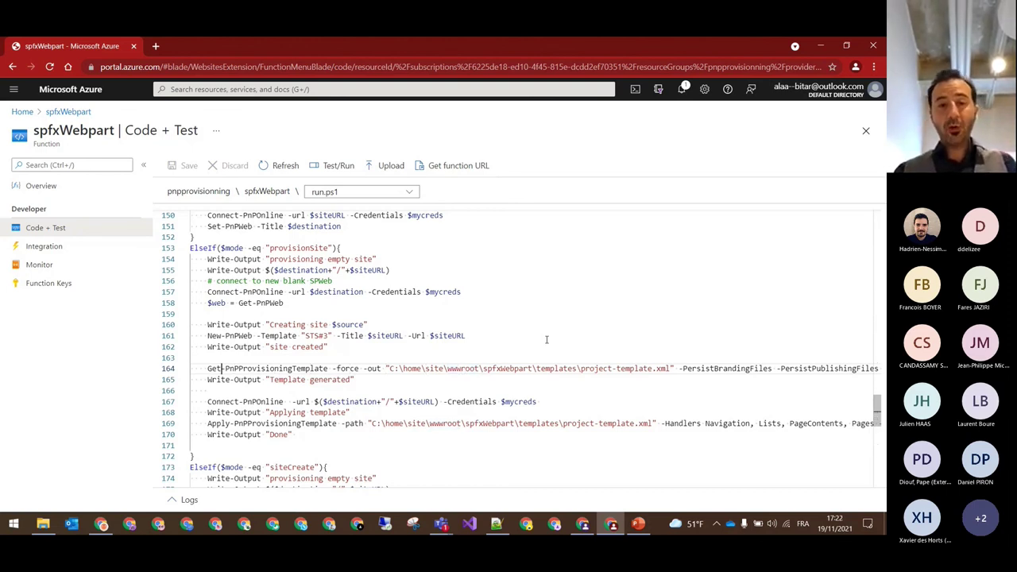
pyautogui.press('Home')
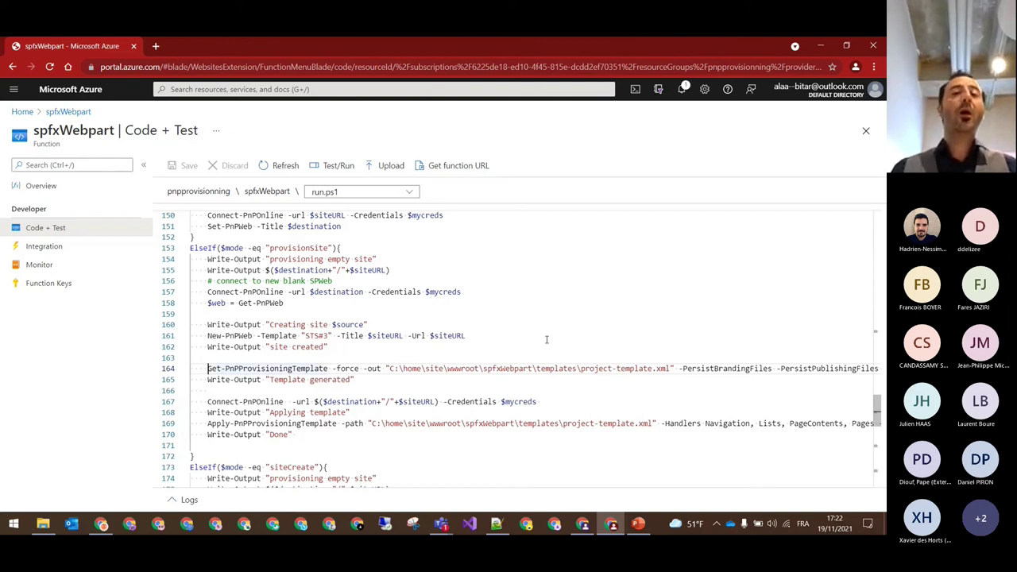
pyautogui.keyDown('shift'); pyautogui.click(582, 367); pyautogui.keyUp('shift')
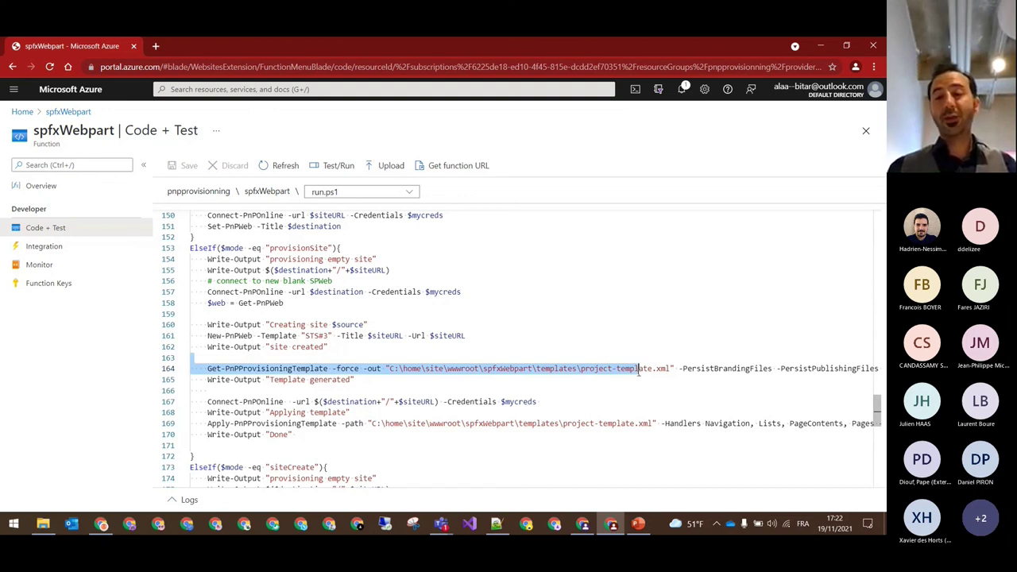
# - Examine the options of the Get-PnPProvisioningTemplate command on line 164, from the template path through to the Lists handler
pyautogui.click(559, 368)
pyautogui.press('Right')
pyautogui.press('Right')
pyautogui.press('Right')
pyautogui.press('Right')
pyautogui.press('Right')
pyautogui.press('Right')
pyautogui.press('Right')
pyautogui.press('Right')
pyautogui.press('Right')
pyautogui.press('Right')
pyautogui.press('Right')
pyautogui.press('Right')
pyautogui.press('Right')
pyautogui.press('Right')
pyautogui.press('Right')
pyautogui.press('Right')
pyautogui.press('Right')
pyautogui.press('Right')
pyautogui.press('Right')
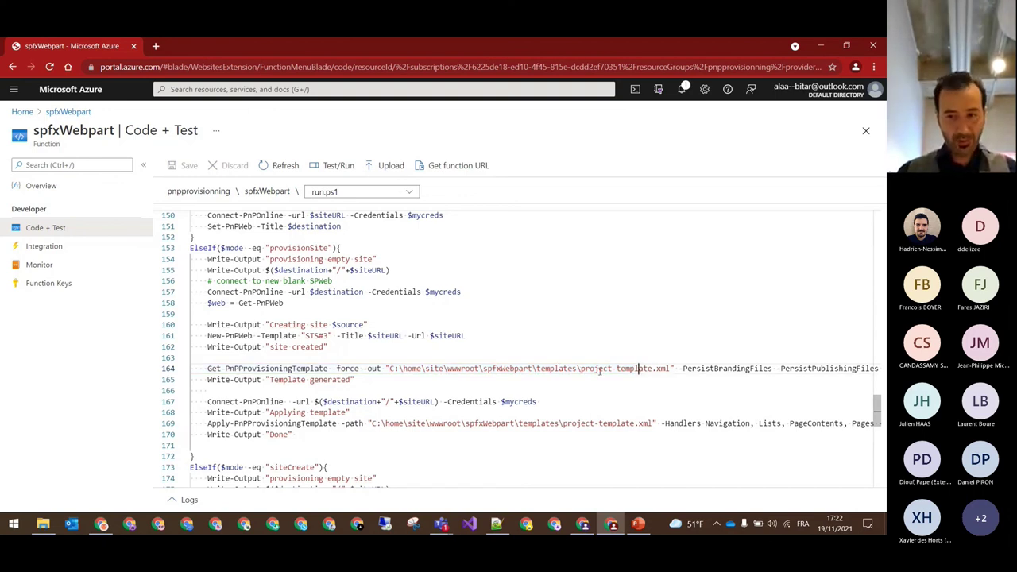
pyautogui.press('Right')
pyautogui.press('Right')
pyautogui.press('Right')
pyautogui.press('Right')
pyautogui.press('Right')
pyautogui.press('Right')
pyautogui.press('Right')
pyautogui.press('Right')
pyautogui.press('Right')
pyautogui.press('Right')
pyautogui.press('Right')
pyautogui.press('Right')
pyautogui.press('Right')
pyautogui.press('Right')
pyautogui.press('Right')
pyautogui.press('Right')
pyautogui.press('Right')
pyautogui.press('Right')
pyautogui.press('Right')
pyautogui.press('Right')
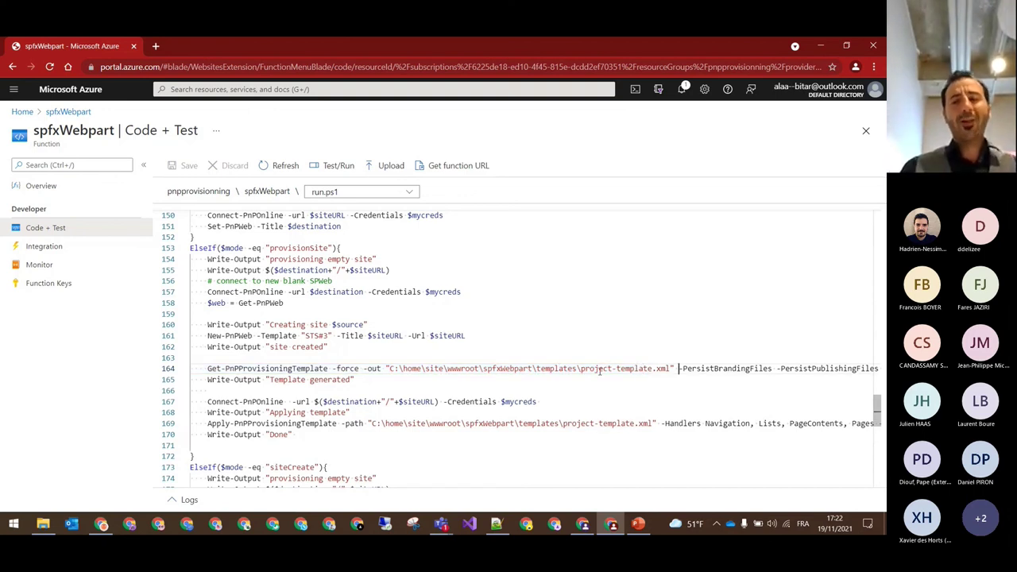
pyautogui.press('Right')
pyautogui.press('Right')
pyautogui.press('Right')
pyautogui.press('Right')
pyautogui.press('Right')
pyautogui.press('Right')
pyautogui.press('Right')
pyautogui.press('Right')
pyautogui.press('Right')
pyautogui.press('Right')
pyautogui.press('Right')
pyautogui.press('Right')
pyautogui.press('Right')
pyautogui.press('Right')
pyautogui.press('Right')
pyautogui.press('Right')
pyautogui.press('Right')
pyautogui.press('Right')
pyautogui.press('Right')
pyautogui.press('Right')
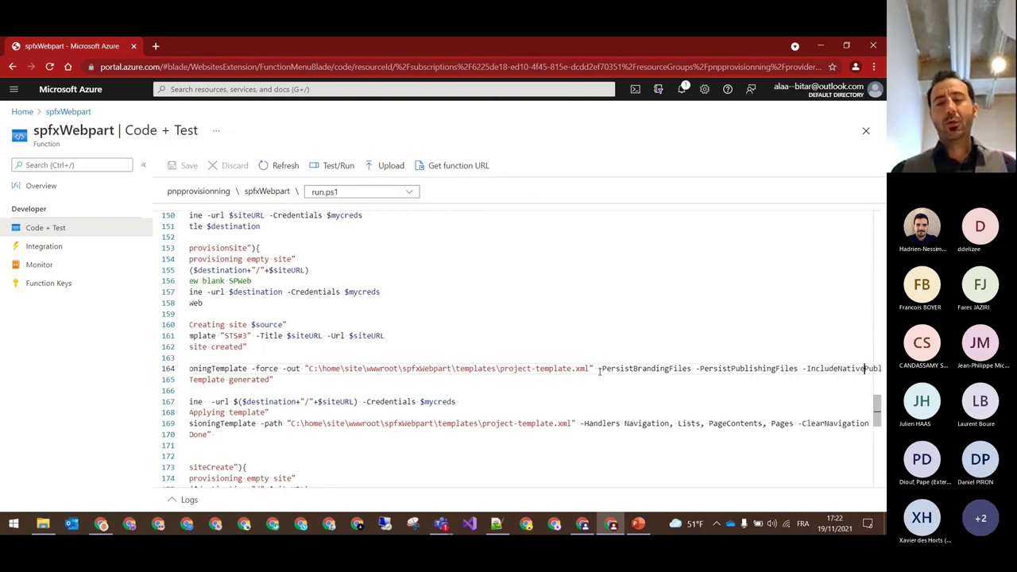
pyautogui.press('Right')
pyautogui.press('Right')
pyautogui.press('Right')
pyautogui.press('Right')
pyautogui.press('Right')
pyautogui.press('Right')
pyautogui.press('Right')
pyautogui.press('Right')
pyautogui.press('Right')
pyautogui.press('Right')
pyautogui.press('Right')
pyautogui.press('Right')
pyautogui.press('Right')
pyautogui.press('Right')
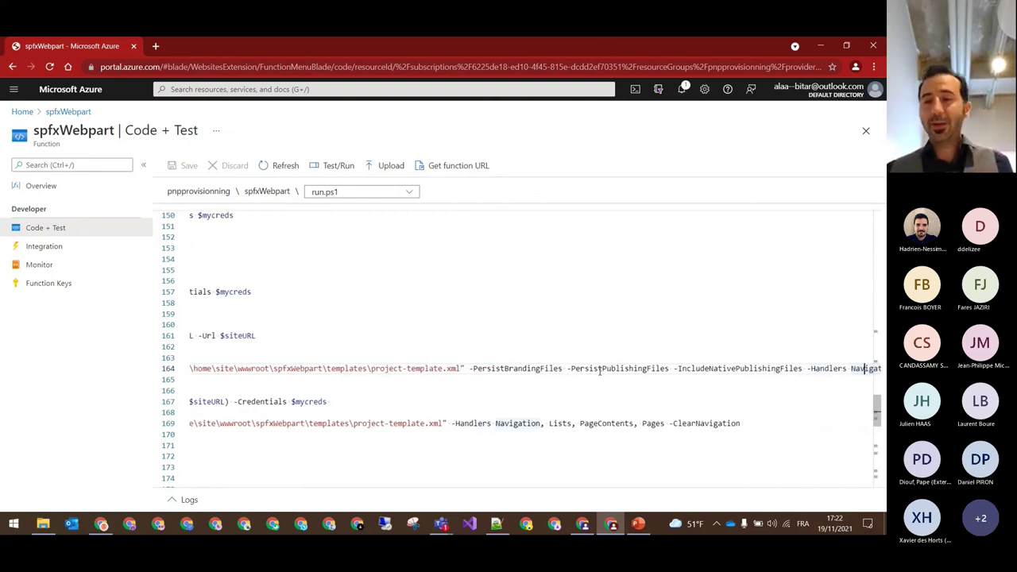
pyautogui.press('Right')
pyautogui.press('Right')
pyautogui.press('Right')
pyautogui.press('Right')
pyautogui.press('Right')
pyautogui.press('Right')
pyautogui.press('Right')
pyautogui.press('Right')
# - Go back along line 164 to examine the publishing files options and the PersistBrandingFiles option
pyautogui.press('Left')
pyautogui.press('Left')
pyautogui.press('Left')
pyautogui.press('Left')
pyautogui.press('Left')
pyautogui.press('Left')
pyautogui.press('Left')
pyautogui.press('Left')
pyautogui.press('Left')
pyautogui.press('Left')
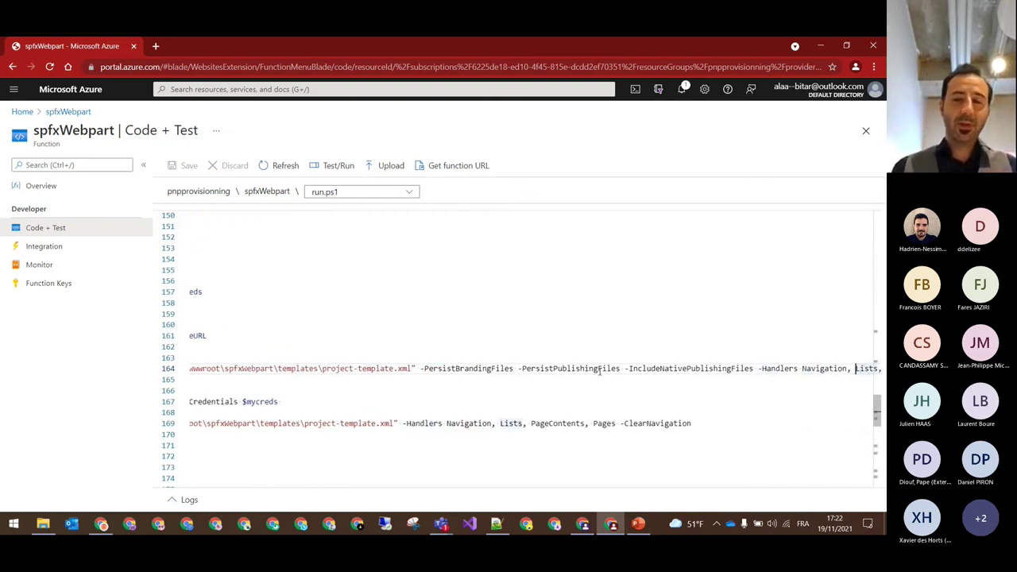
pyautogui.press('Left')
pyautogui.press('Left')
pyautogui.press('Left')
pyautogui.press('Left')
pyautogui.press('Left')
pyautogui.press('Left')
pyautogui.press('Left')
pyautogui.press('Left')
pyautogui.press('Left')
pyautogui.press('Left')
pyautogui.press('Left')
pyautogui.press('Left')
pyautogui.press('Left')
pyautogui.press('Left')
pyautogui.press('Left')
pyautogui.press('Left')
pyautogui.press('Left')
pyautogui.press('Left')
pyautogui.press('Left')
pyautogui.press('Left')
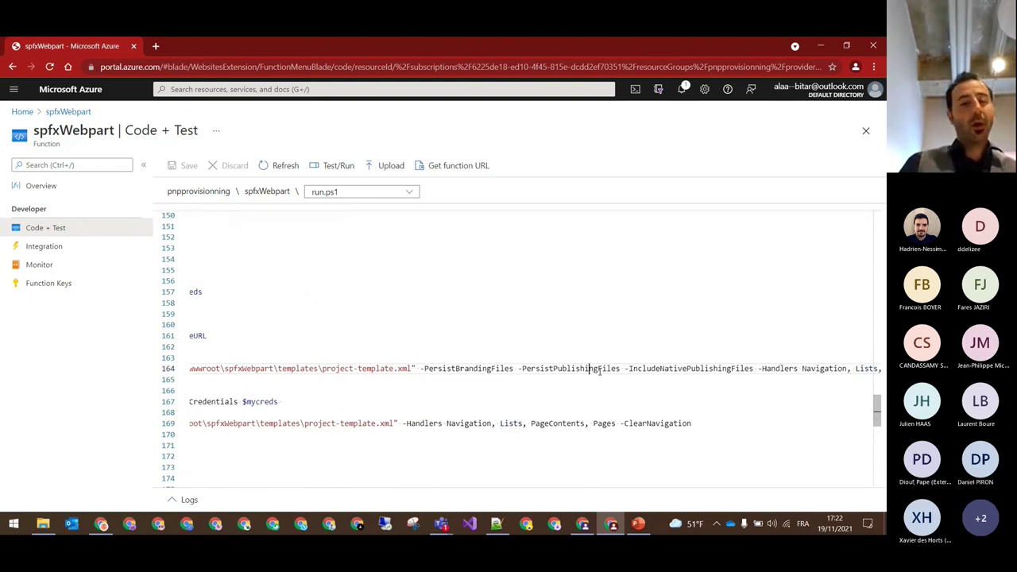
pyautogui.press('Left')
pyautogui.press('Left')
pyautogui.press('Left')
pyautogui.press('Left')
pyautogui.press('Left')
pyautogui.press('Left')
pyautogui.press('Left')
pyautogui.press('Left')
pyautogui.press('Left')
pyautogui.press('Left')
pyautogui.press('Left')
pyautogui.press('Left')
pyautogui.press('Left')
pyautogui.press('Left')
pyautogui.press('Left')
pyautogui.press('Left')
pyautogui.press('Left')
pyautogui.press('Left')
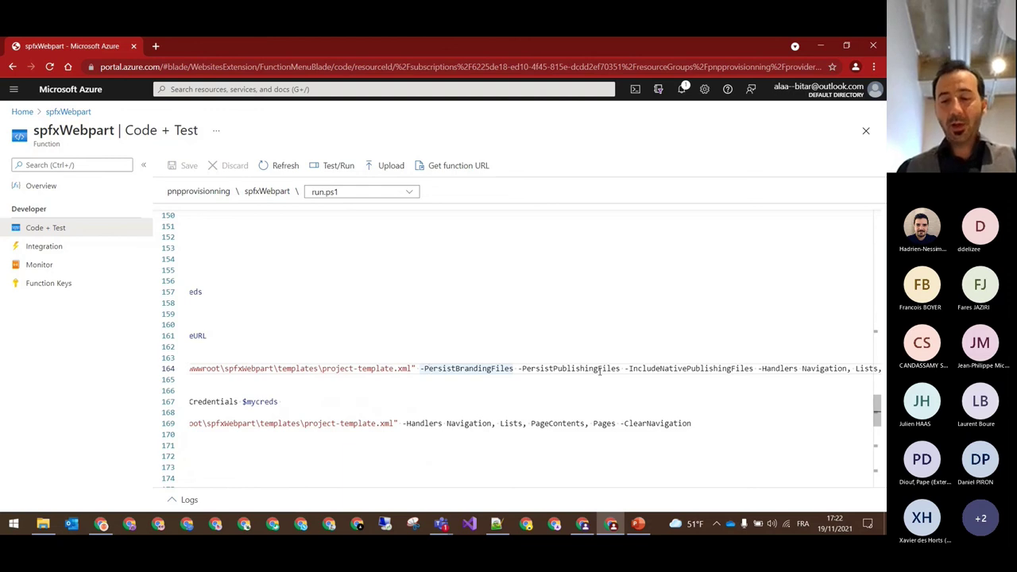
# - Examine the handlers Navigation, Lists, PageContents and Pages on line 164, up to the IncludeAllClientSidePages option at its end
pyautogui.hotkey('ctrl', 'Right')
pyautogui.hotkey('ctrl', 'Right')
pyautogui.hotkey('ctrl', 'Right')
pyautogui.hotkey('ctrl', 'Right')
pyautogui.hotkey('ctrl', 'Right')
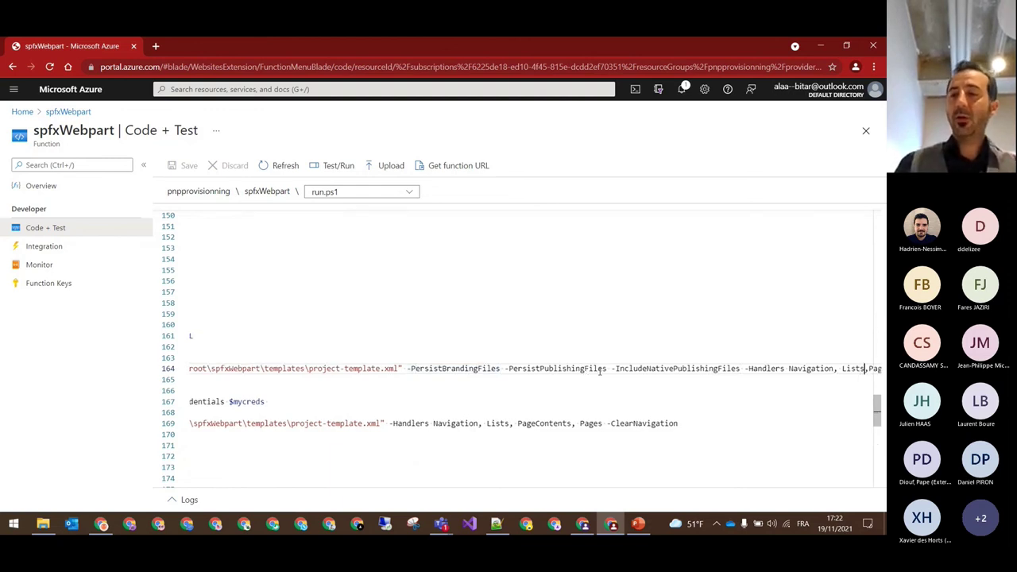
pyautogui.press('Right')
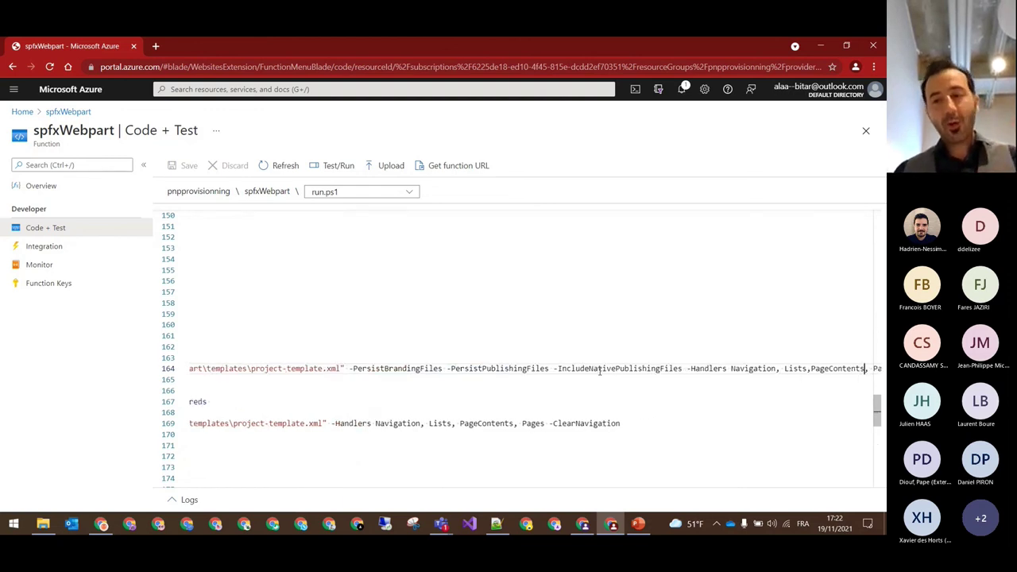
pyautogui.hotkey('ctrl', 'Left')
pyautogui.press('Left')
pyautogui.press('Left')
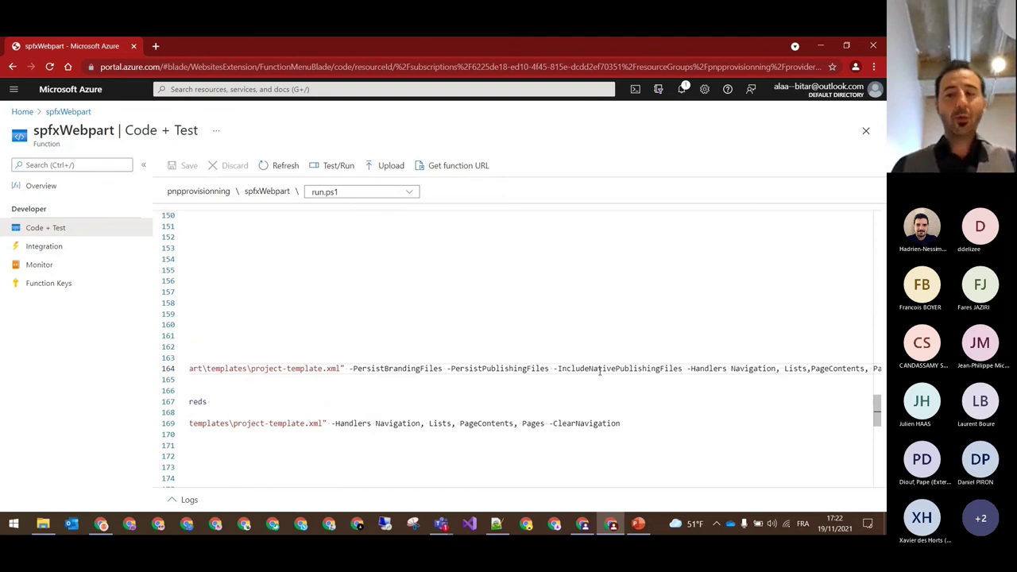
pyautogui.press('Right')
pyautogui.hotkey('ctrl', 'Right')
pyautogui.hotkey('ctrl', 'Right')
pyautogui.hotkey('ctrl', 'Right')
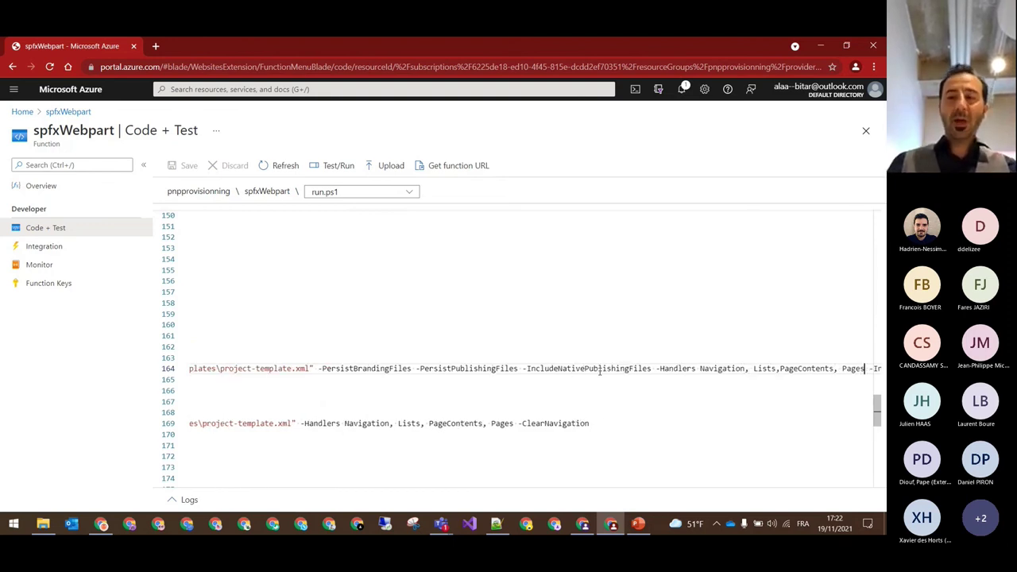
pyautogui.press('End')
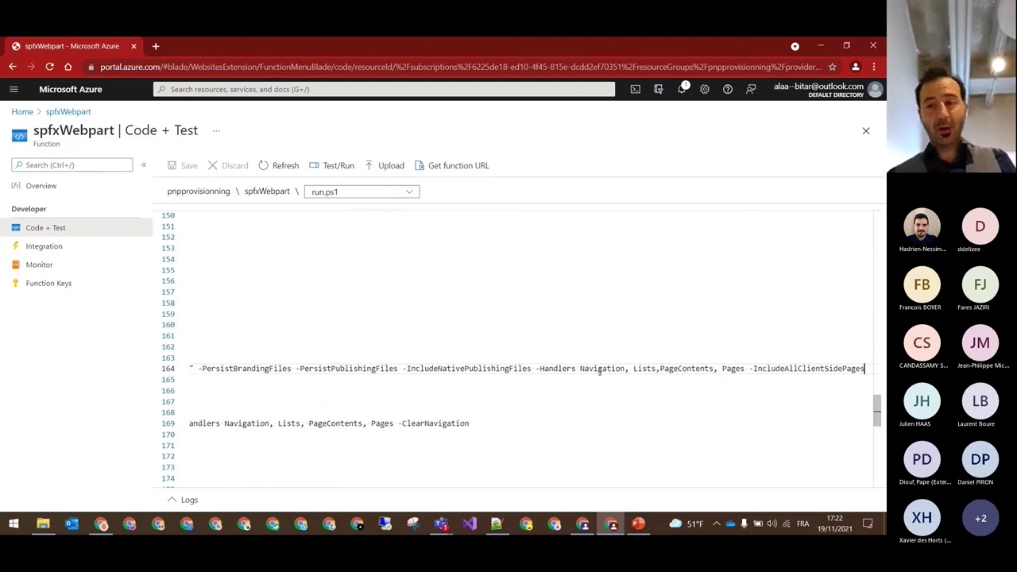
# - Point out the Connect-PnPOnline command on line 167 and the New-PnPWeb command on line 161 that creates its target site
pyautogui.press('Up')
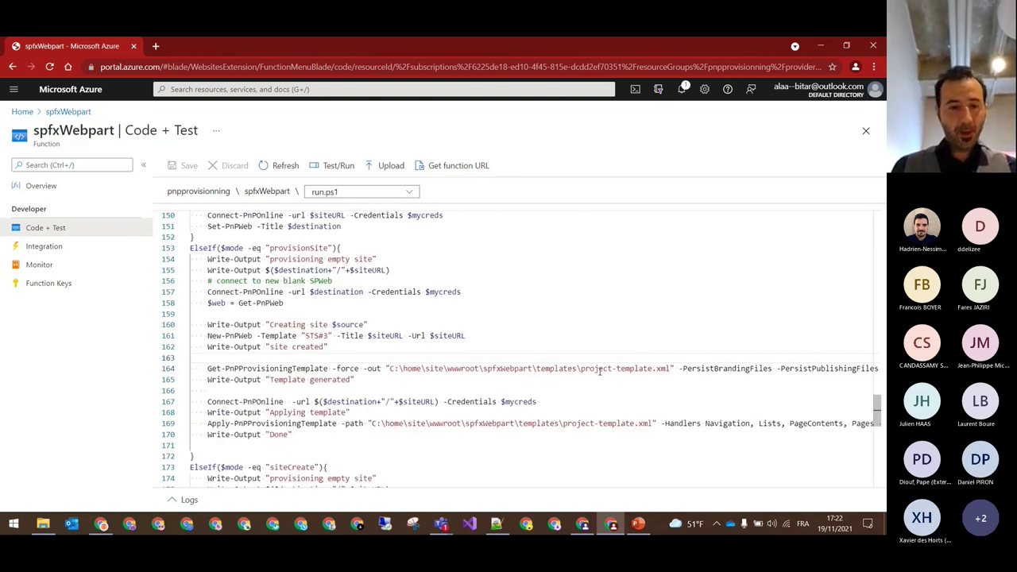
pyautogui.press('Down')
pyautogui.press('Down')
pyautogui.press('Down')
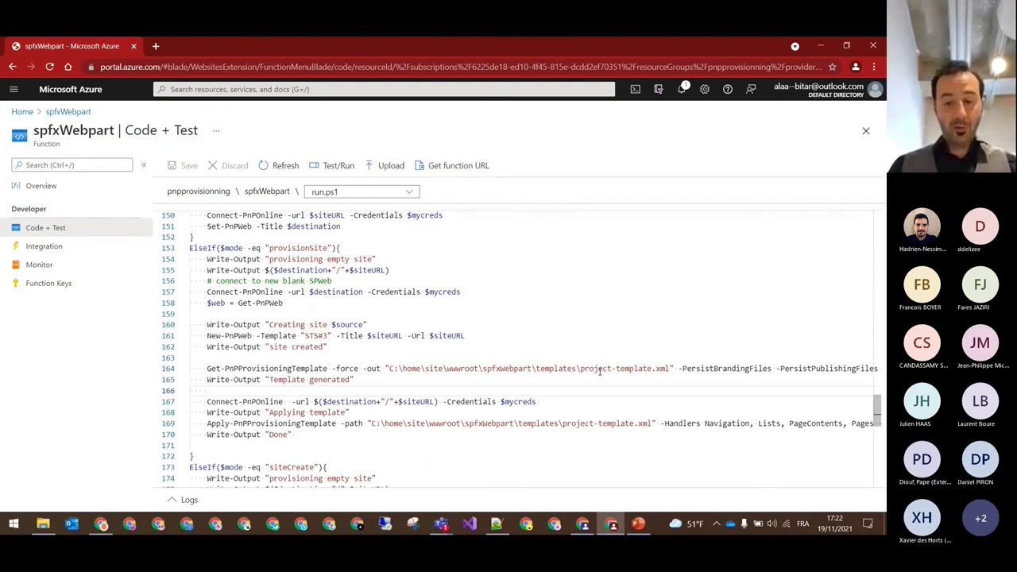
pyautogui.press('Down')
pyautogui.press('End')
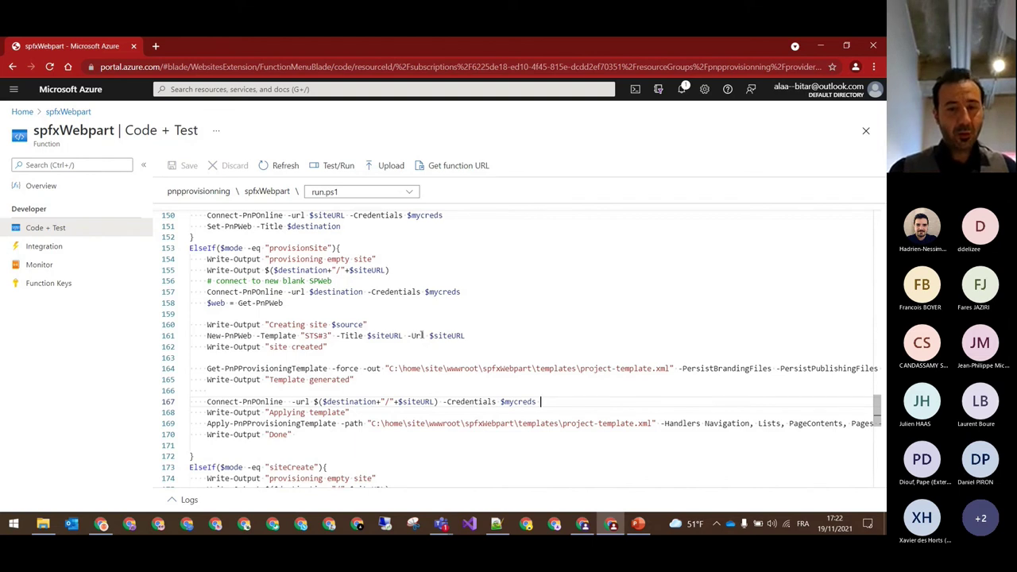
pyautogui.click(251, 336)
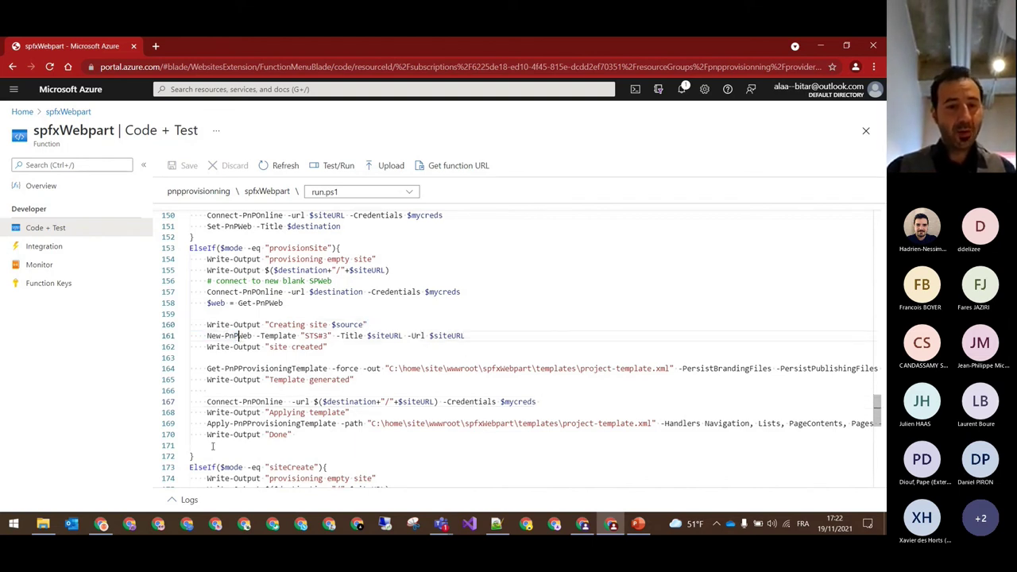
# - Highlight the Apply-PnPProvisioningTemplate command on line 169 up to its project-template.xml path, and clear the highlight
pyautogui.click(208, 412)
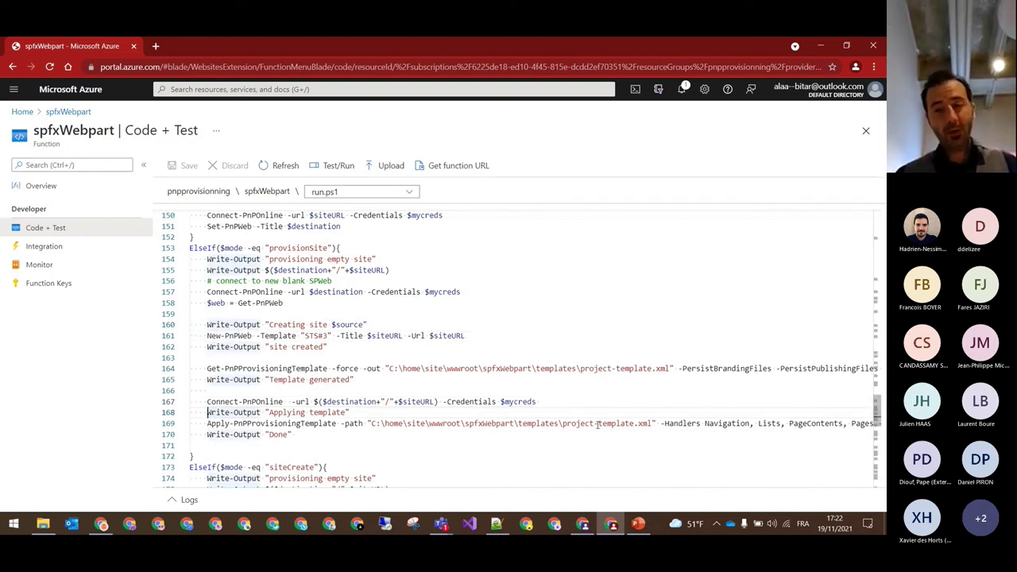
pyautogui.moveTo(191, 424); pyautogui.dragTo(650, 425)
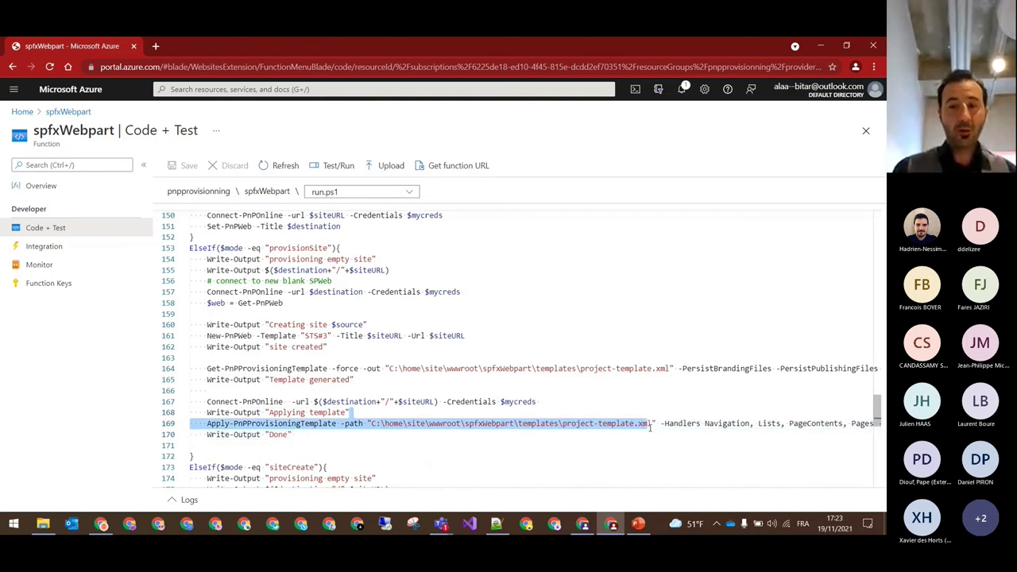
pyautogui.click(650, 425)
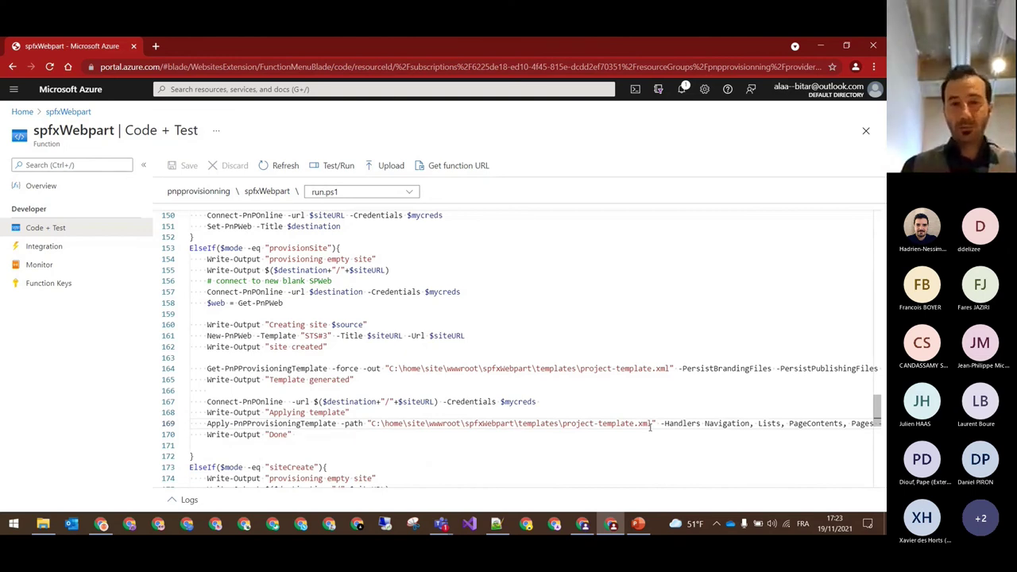
pyautogui.click(390, 436)
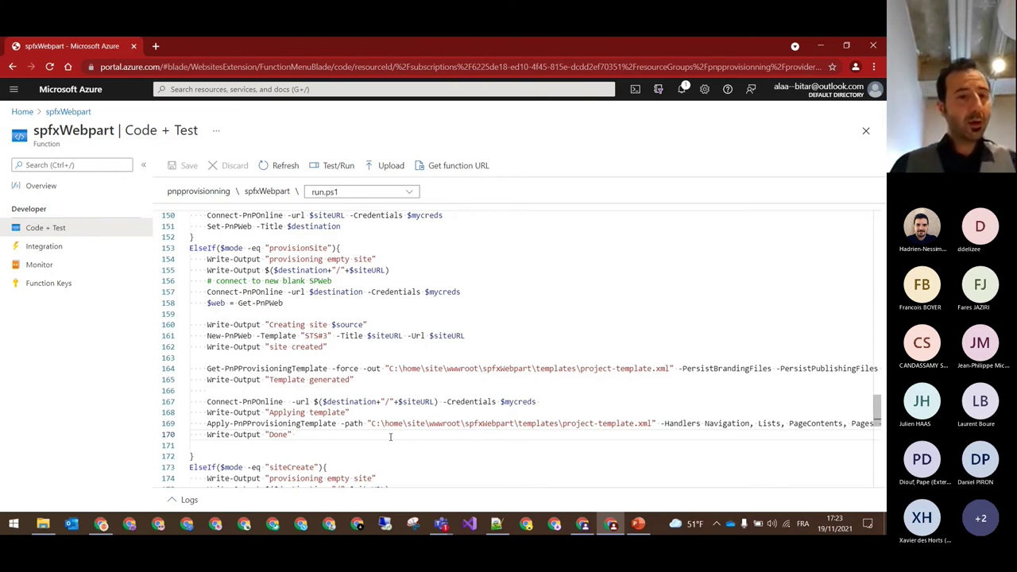
# - Open the function's test request input and show its JSON body beside the provisionSite branch on line 153
pyautogui.click(337, 174)
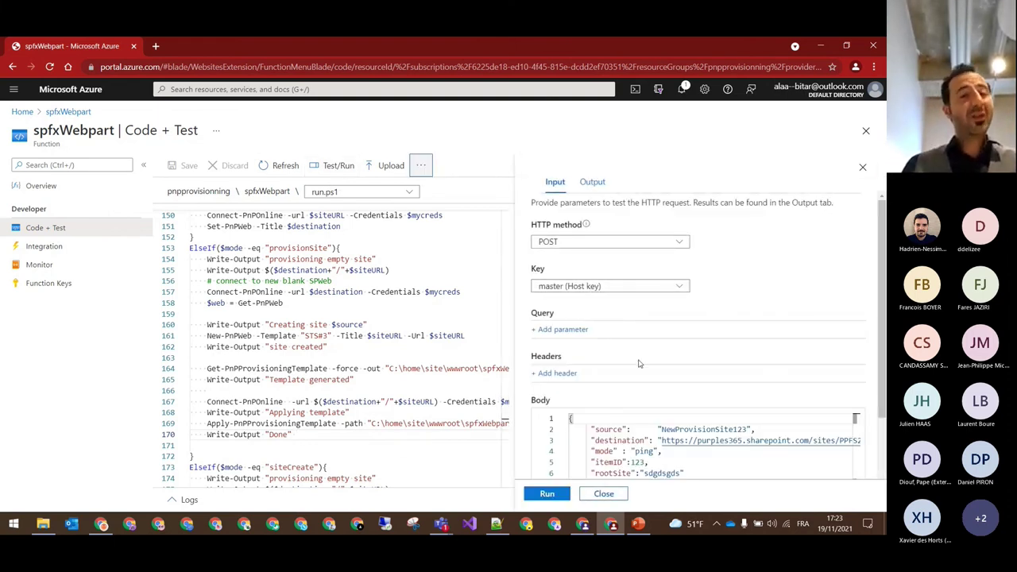
pyautogui.click(300, 236)
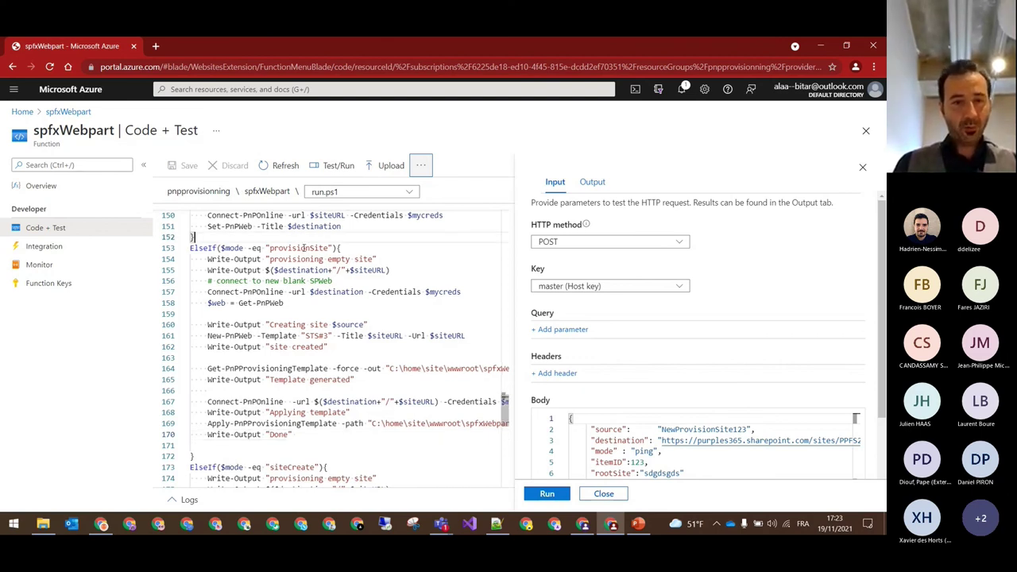
pyautogui.click(303, 249)
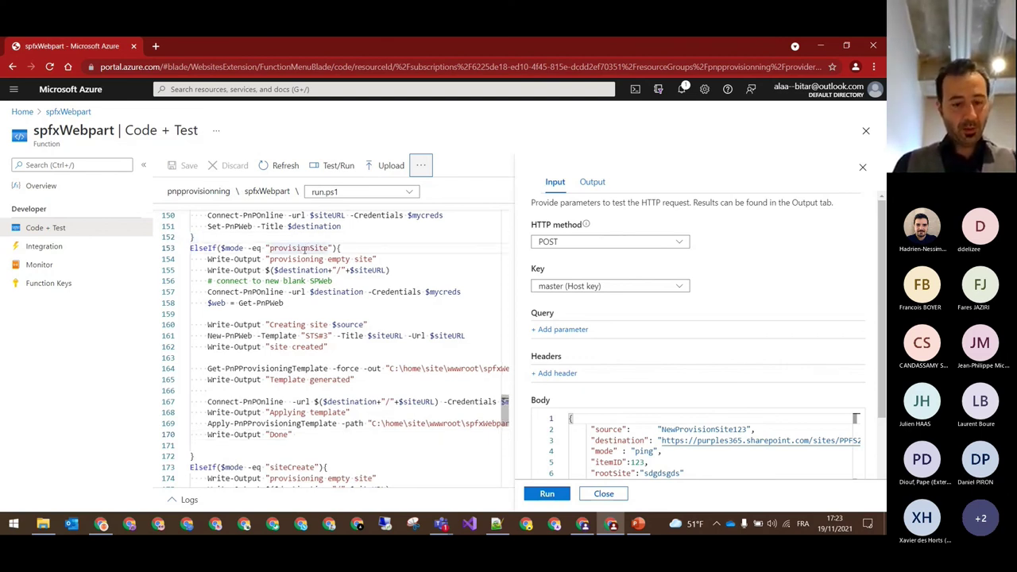
pyautogui.scroll(-1, 882, 405)
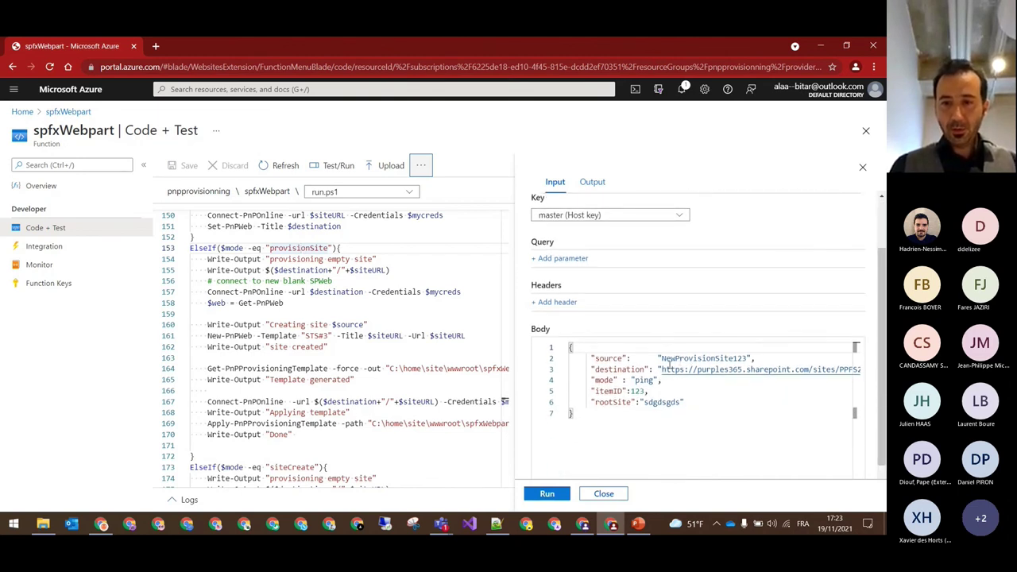
pyautogui.moveTo(634, 381); pyautogui.dragTo(653, 381)
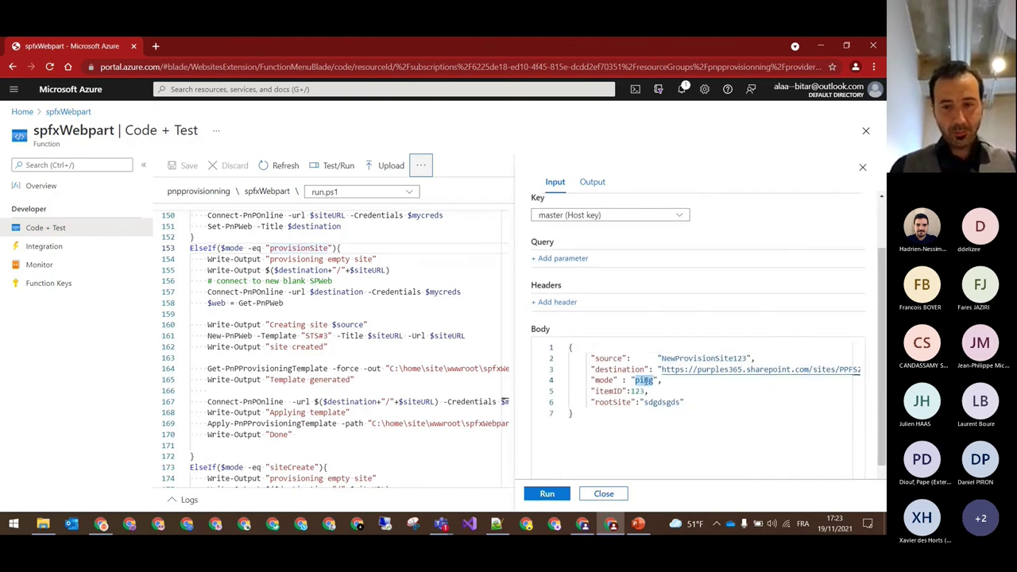
pyautogui.write('ElseIf($mode -eq "provisionSite"){')
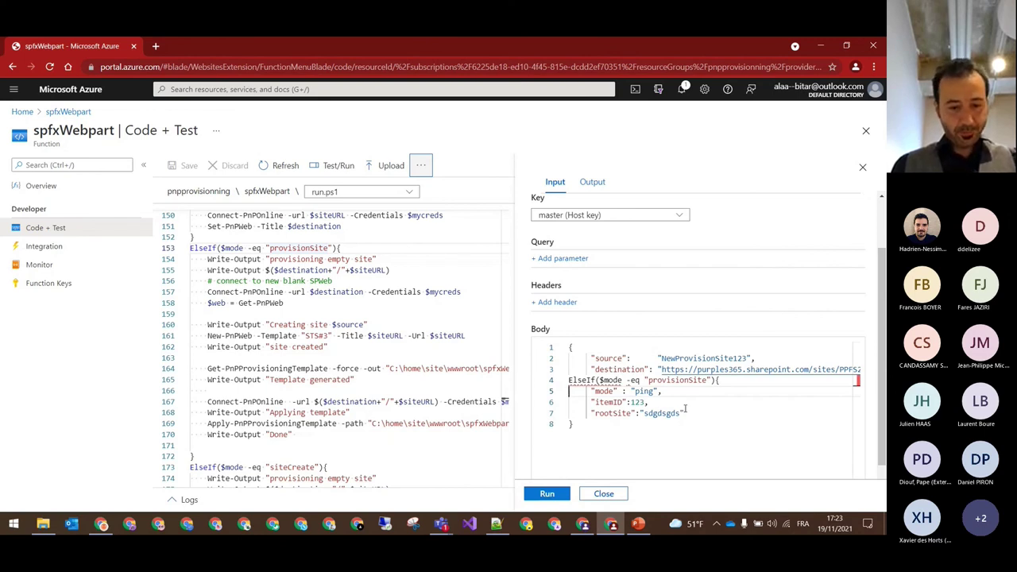
pyautogui.hotkey('ctrl', 'z')
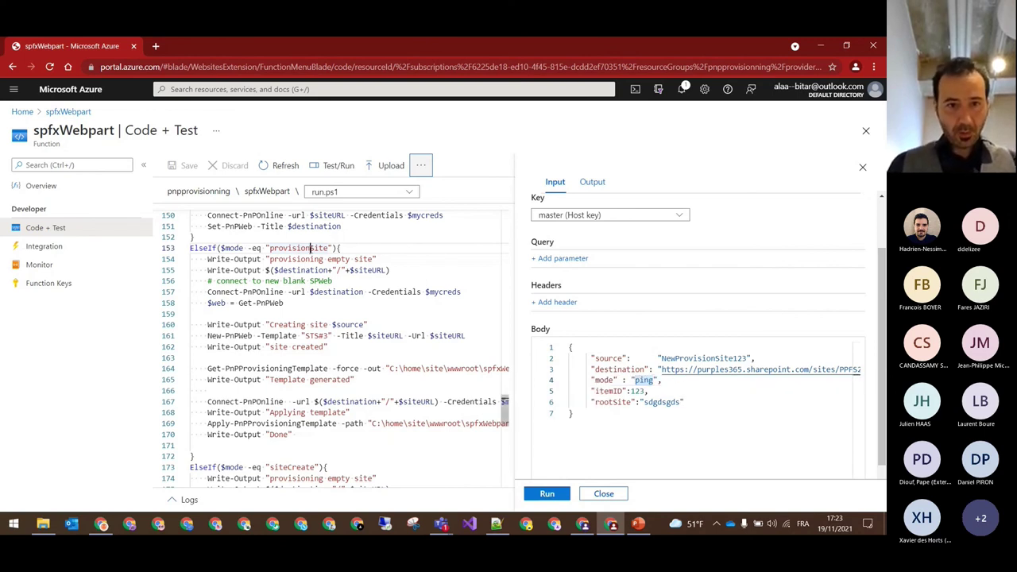
# - Copy the provisionSite mode name from line 153 and put it in the request body's mode value
pyautogui.moveTo(270, 248); pyautogui.dragTo(328, 248)
pyautogui.hotkey('ctrl', 'c')
pyautogui.doubleClick(644, 381)
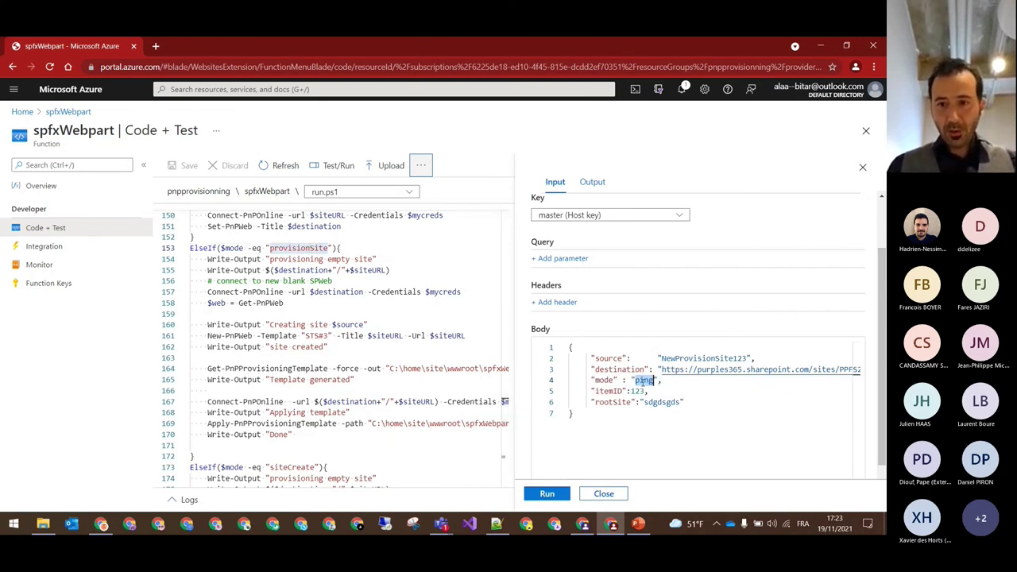
pyautogui.hotkey('ctrl', 'v')
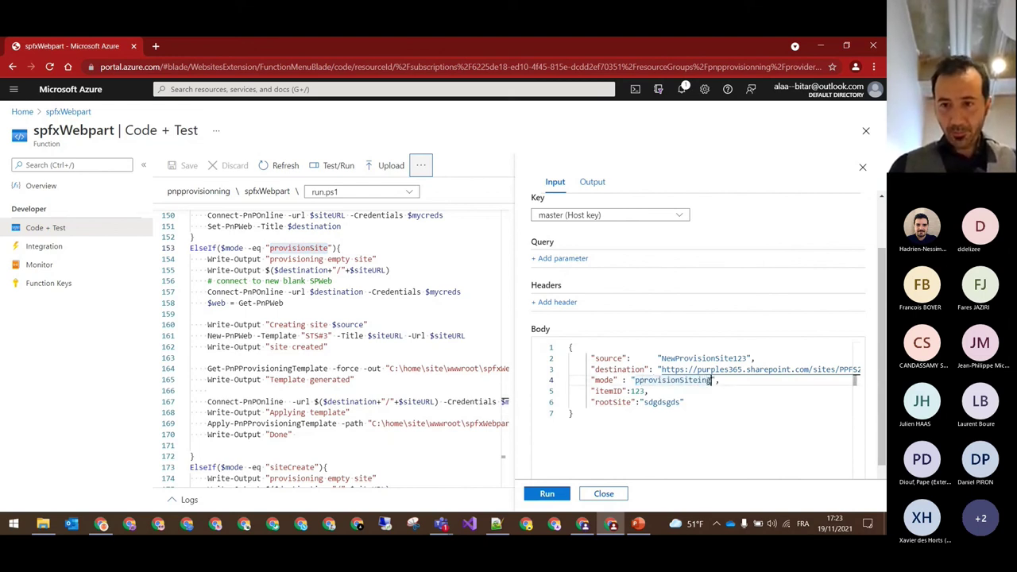
pyautogui.press('BackSpace')
pyautogui.press('BackSpace')
pyautogui.press('BackSpace')
# - Set the source value in the test request body to NewPPFS
pyautogui.click(721, 358)
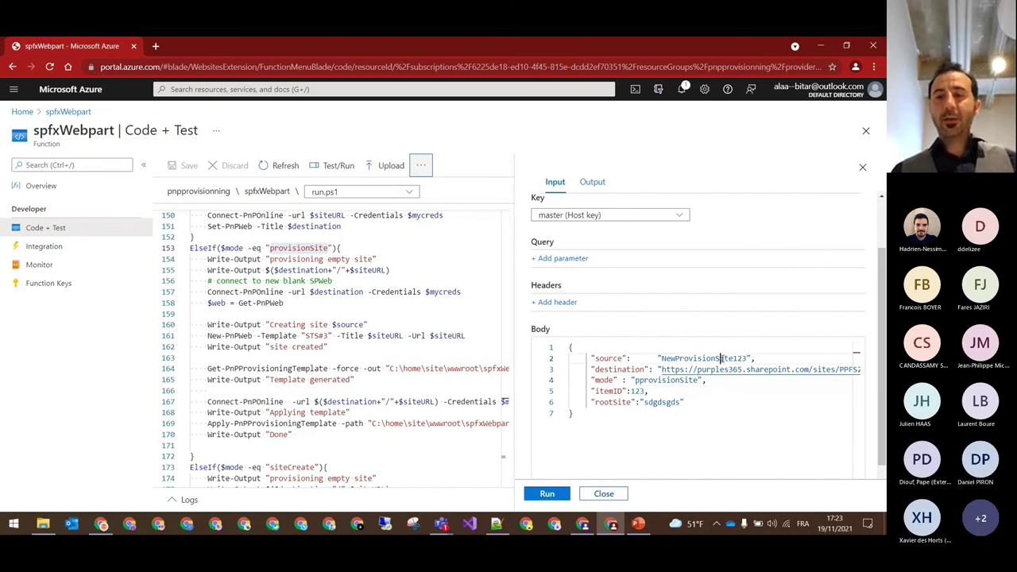
pyautogui.doubleClick(721, 359)
pyautogui.write('N')
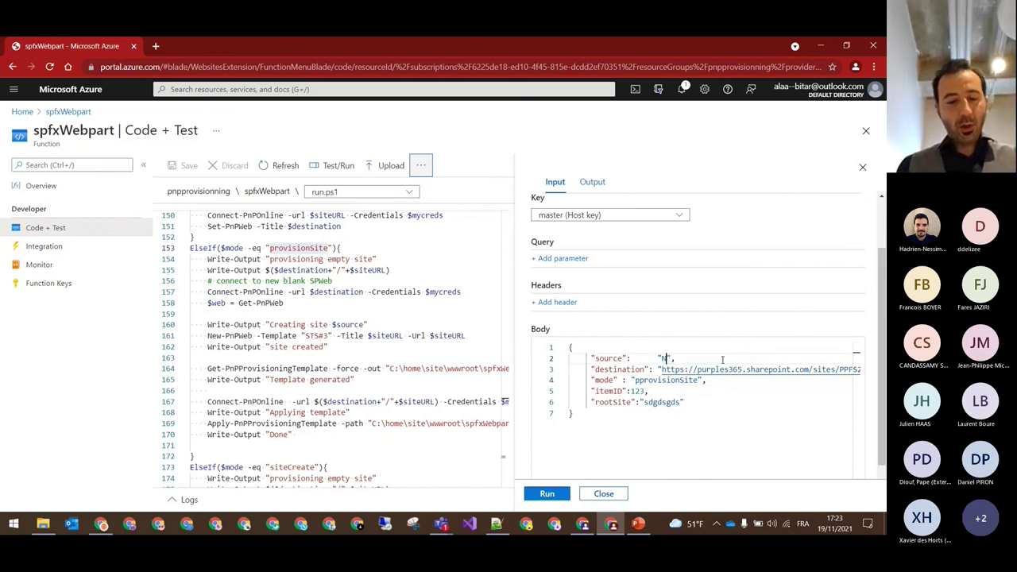
pyautogui.write('ewPPF')
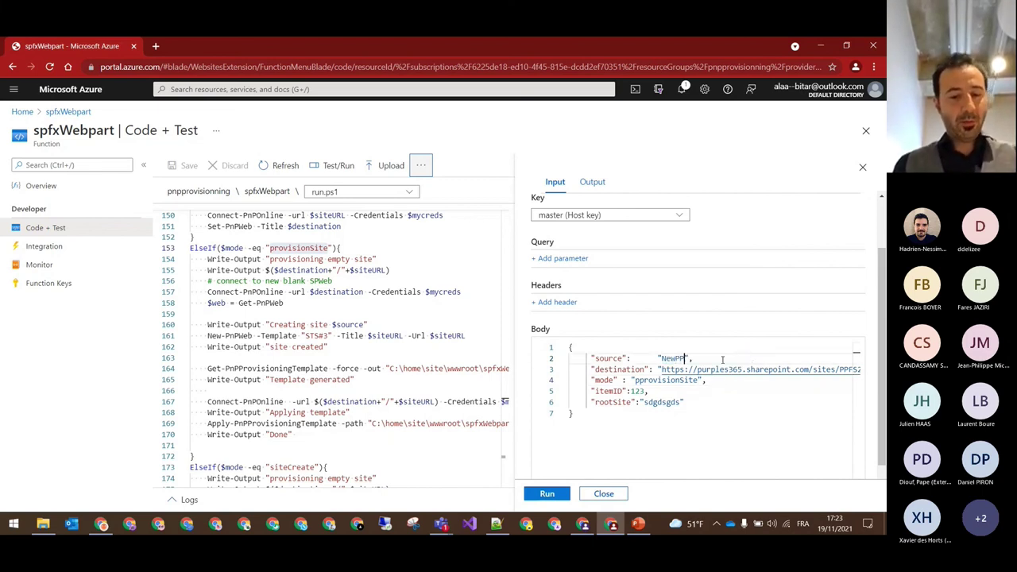
pyautogui.write('S')
pyautogui.press('Down')
pyautogui.press('Down')
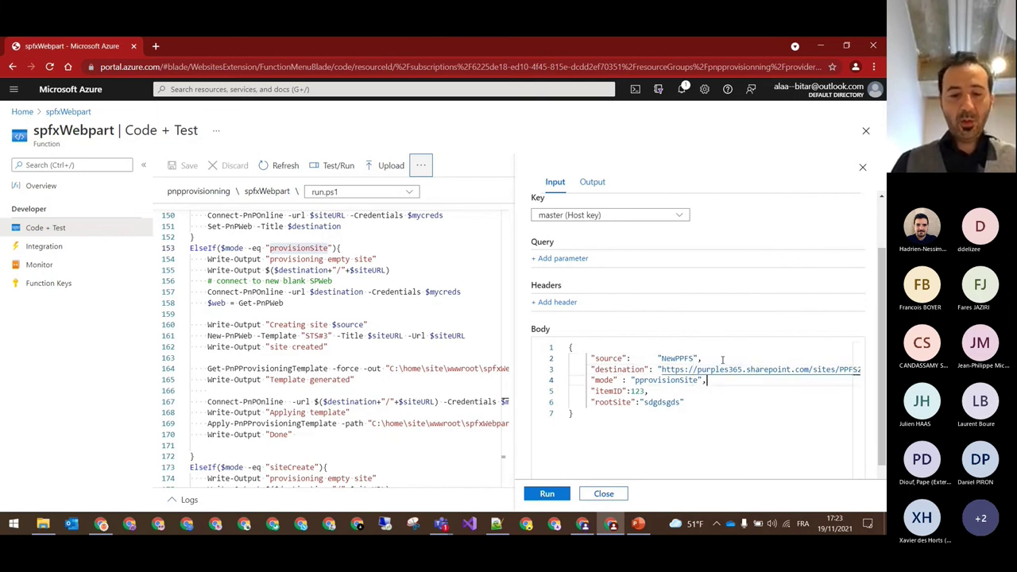
pyautogui.write('V')
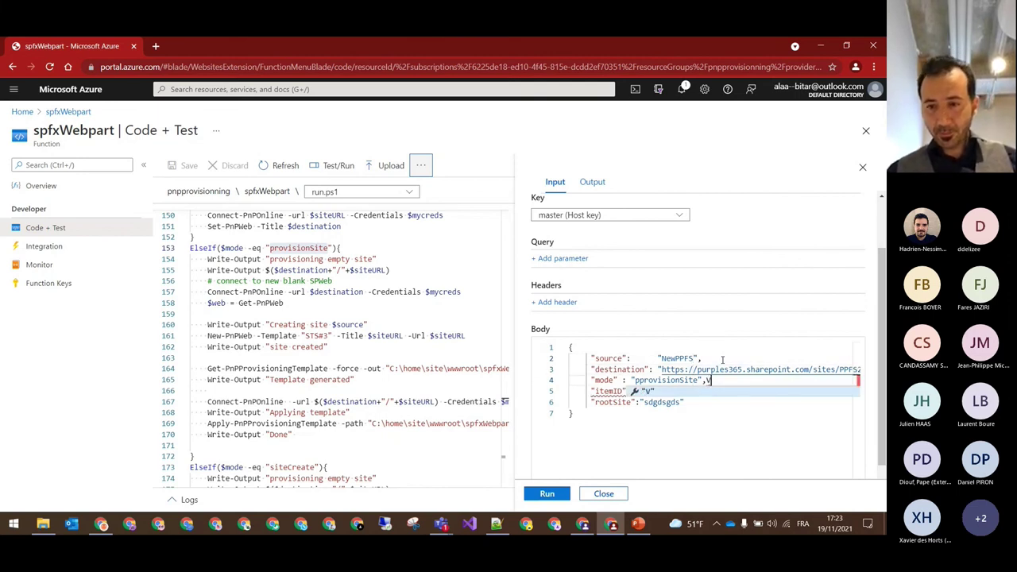
pyautogui.press('BackSpace')
# - Remove the extra leading p from the mode value so that it reads provisionSite
pyautogui.doubleClick(694, 359)
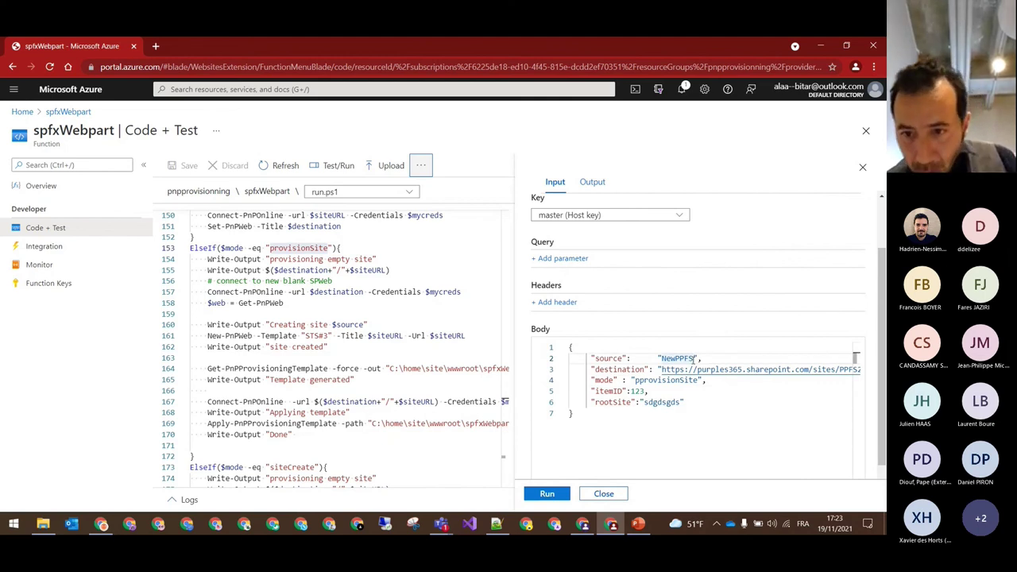
pyautogui.click(640, 380)
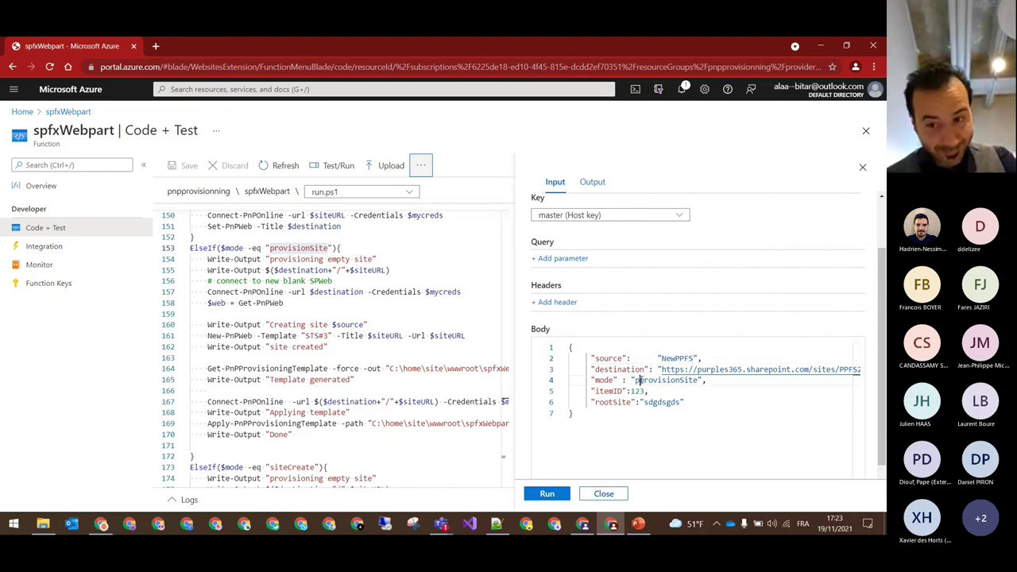
pyautogui.press('BackSpace')
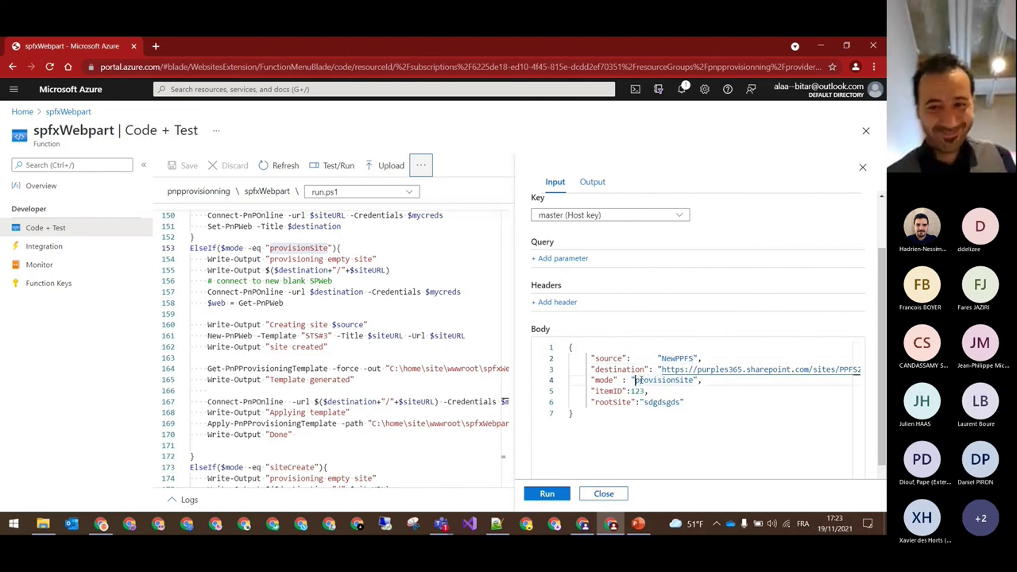
# - Append V1 to the source value so that it reads NewPPFSV1
pyautogui.doubleClick(694, 359)
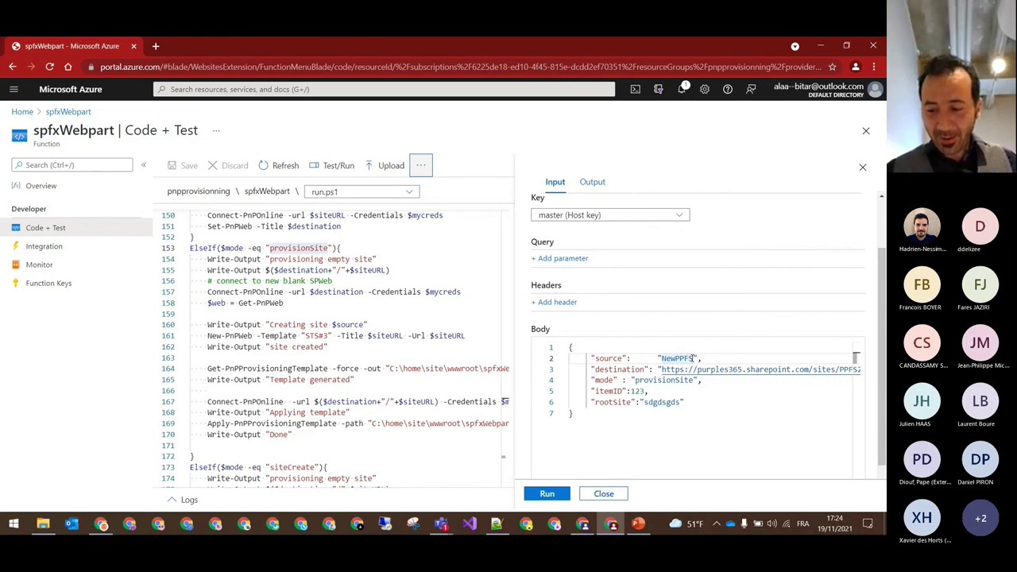
pyautogui.click(693, 358)
pyautogui.write('V')
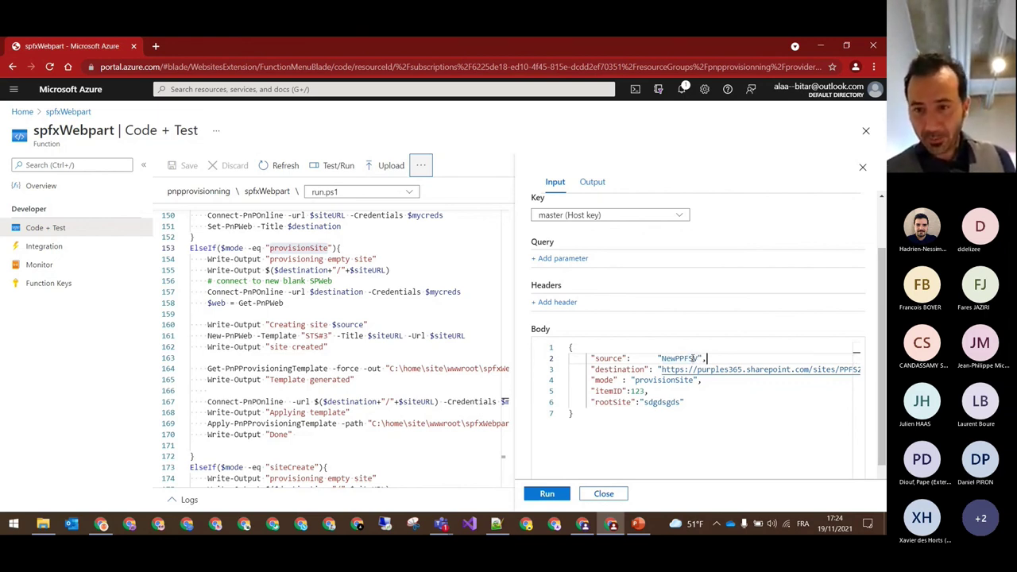
pyautogui.write('1')
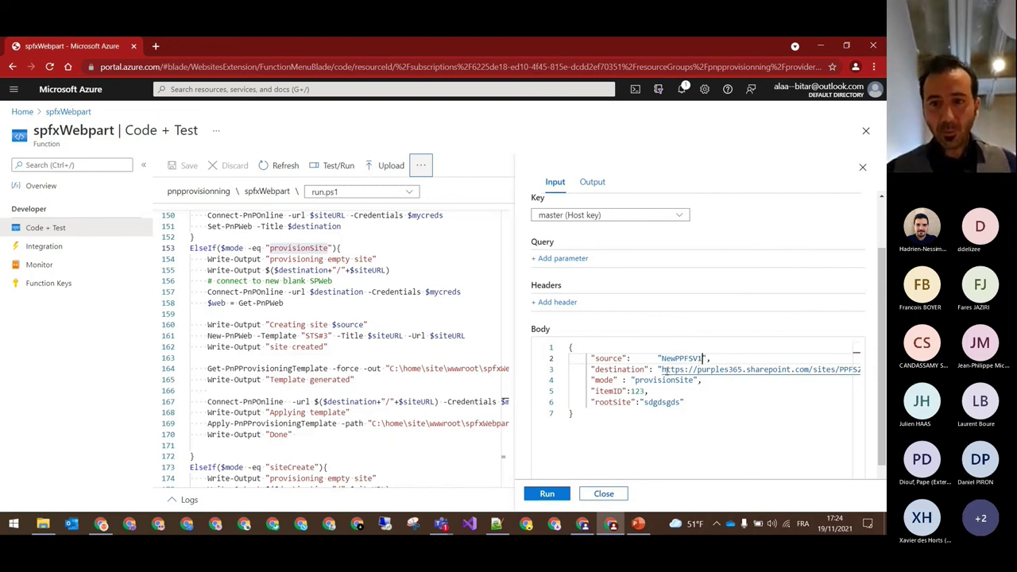
# - Examine the destination URL to its end, compare it with the NewTemplateSite home page in SharePoint, and return to the Azure function
pyautogui.moveTo(663, 369); pyautogui.dragTo(860, 369)
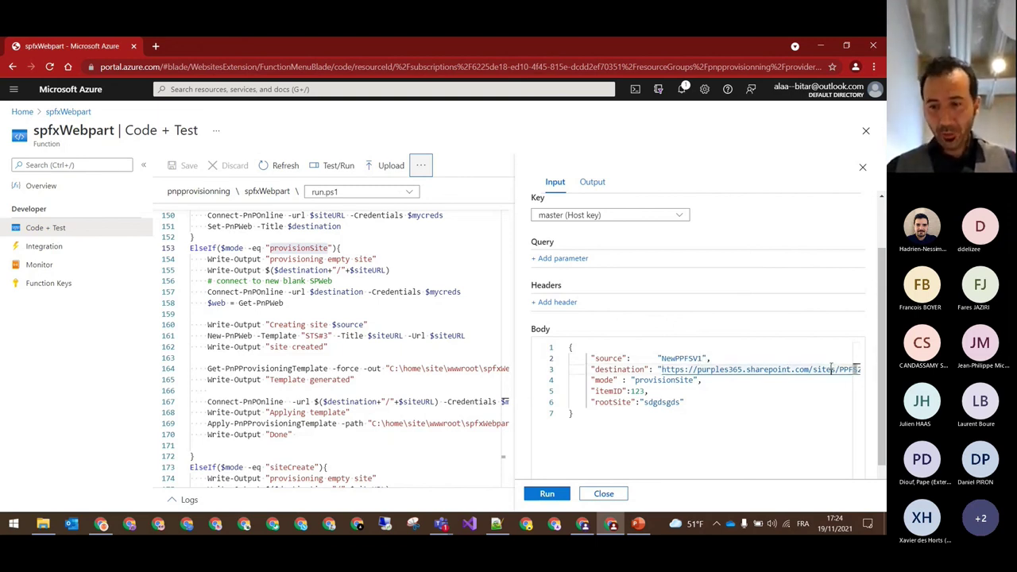
pyautogui.press('End')
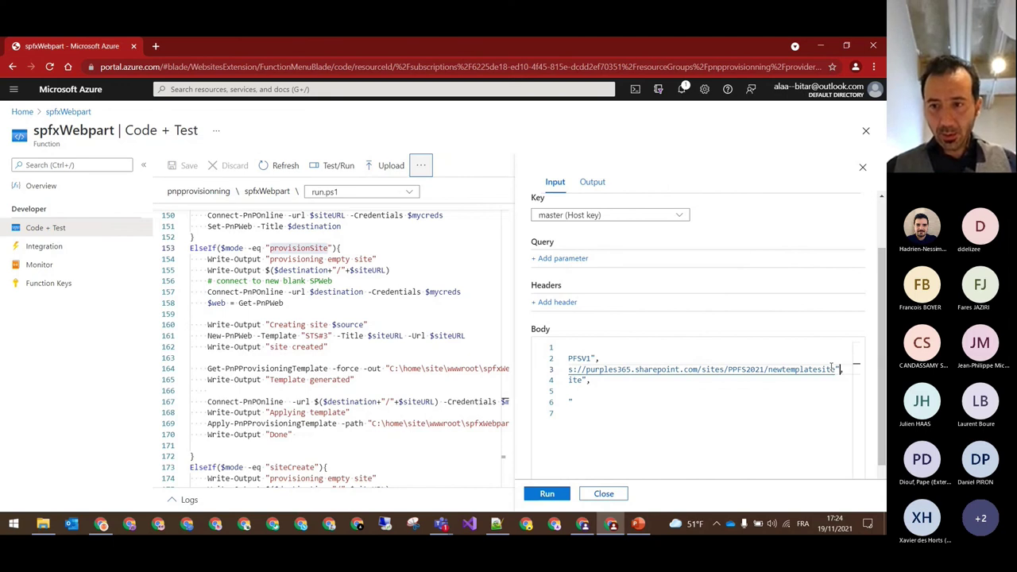
pyautogui.doubleClick(832, 367)
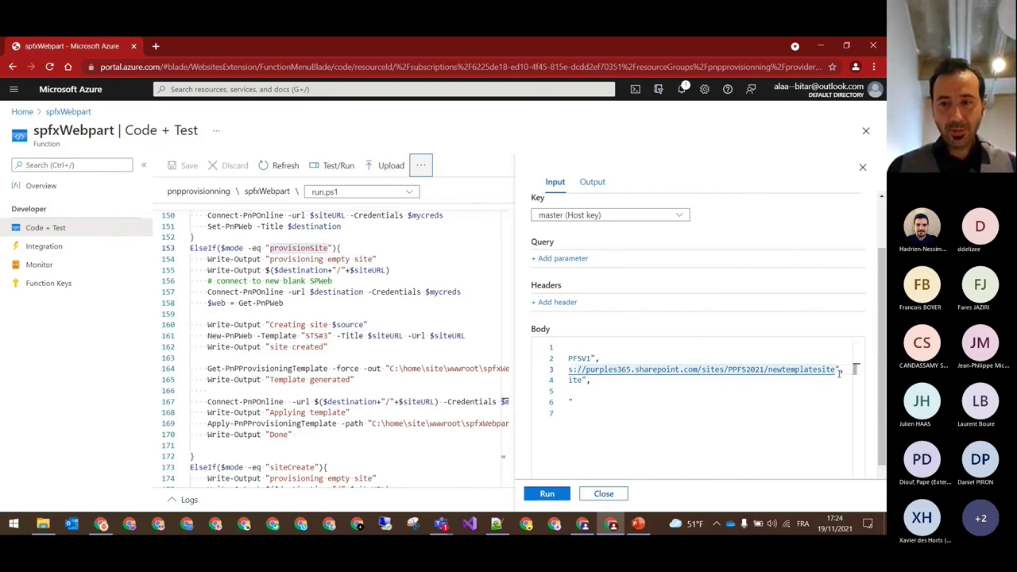
pyautogui.click(582, 525)
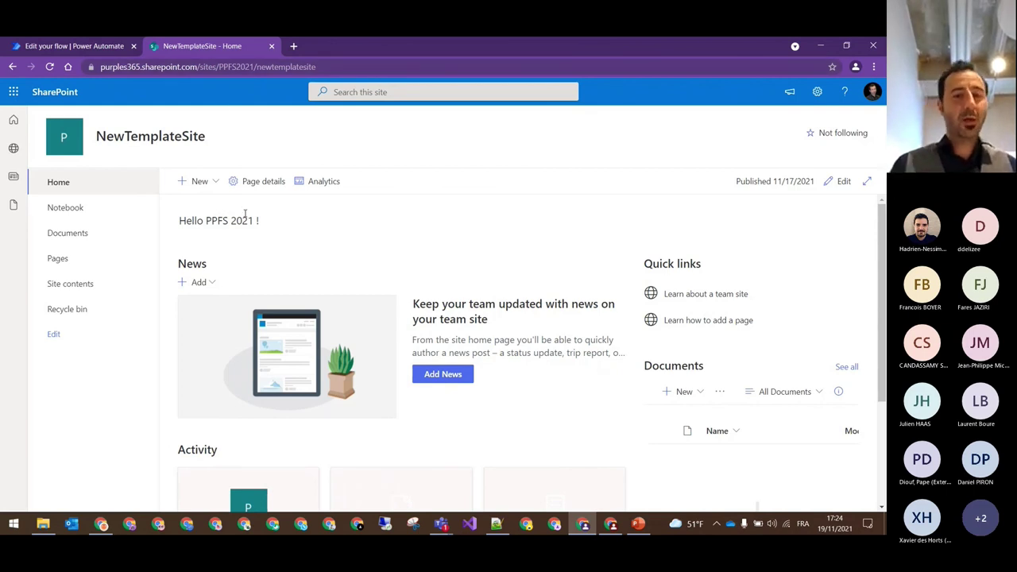
pyautogui.click(820, 45)
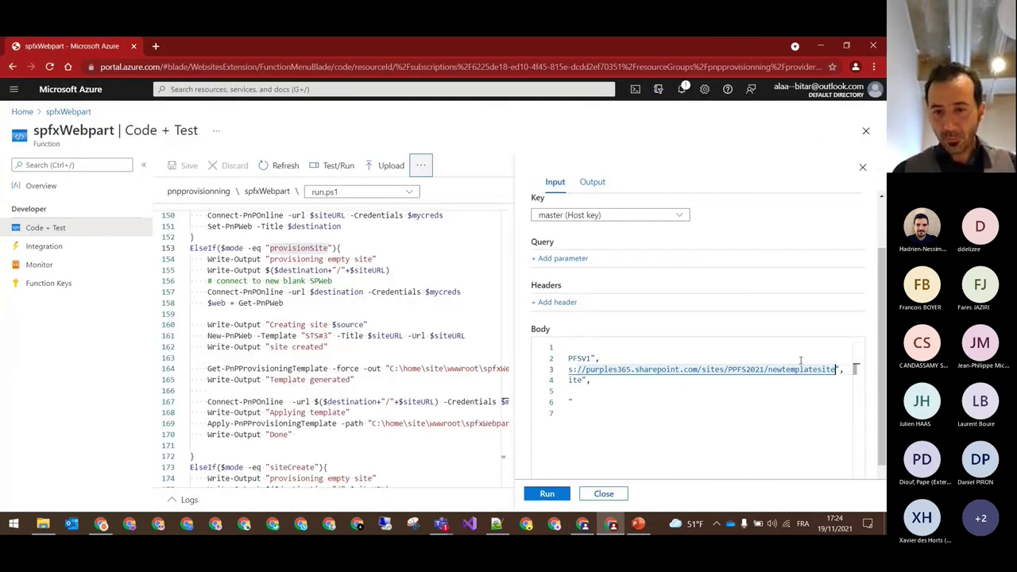
# - Delete the itemID and rootSite lines from the test request body
pyautogui.click(696, 394)
pyautogui.click(639, 404)
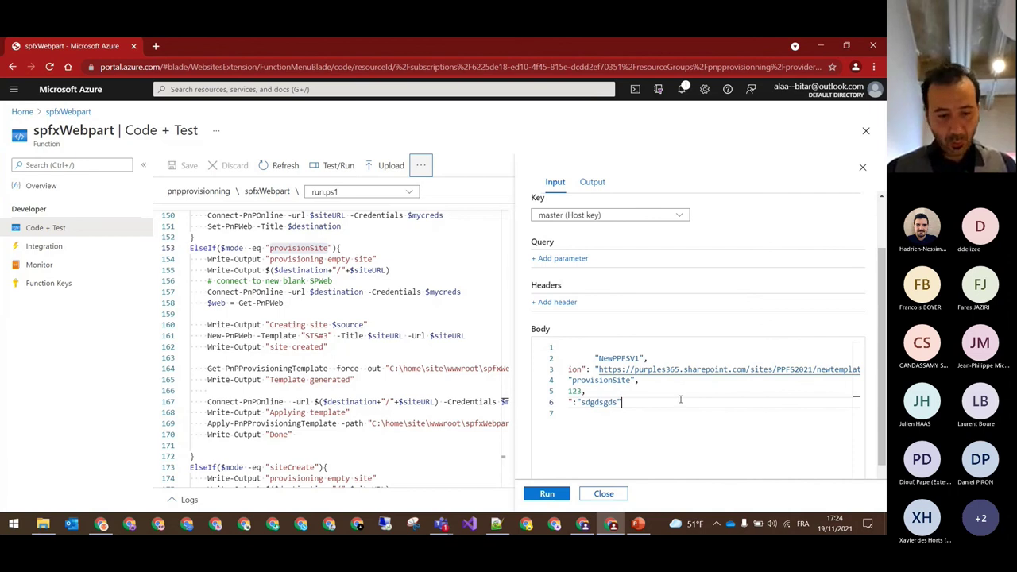
pyautogui.hotkey('shift', 'Home')
pyautogui.hotkey('shift', 'Up')
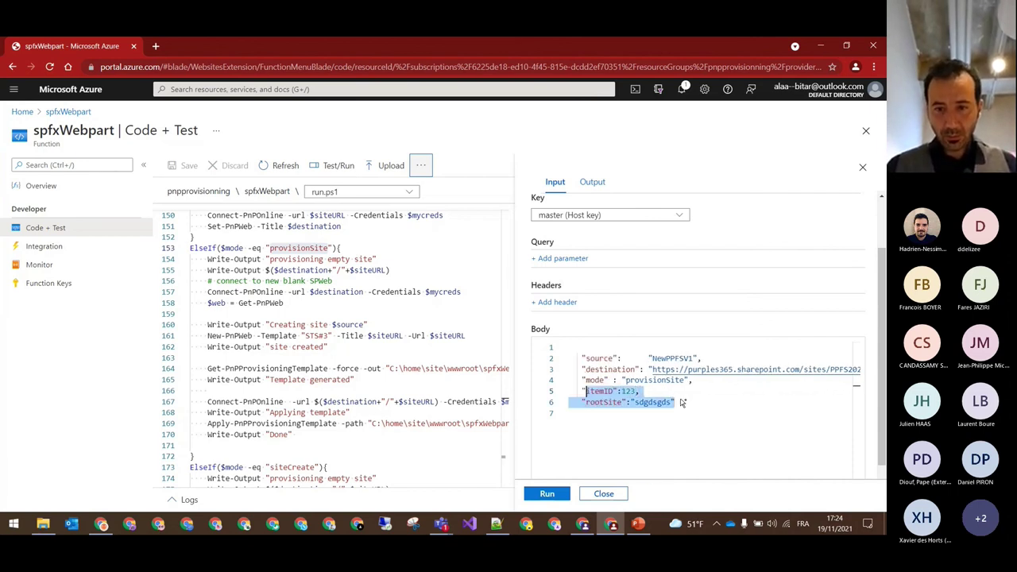
pyautogui.press('BackSpace')
pyautogui.press('BackSpace')
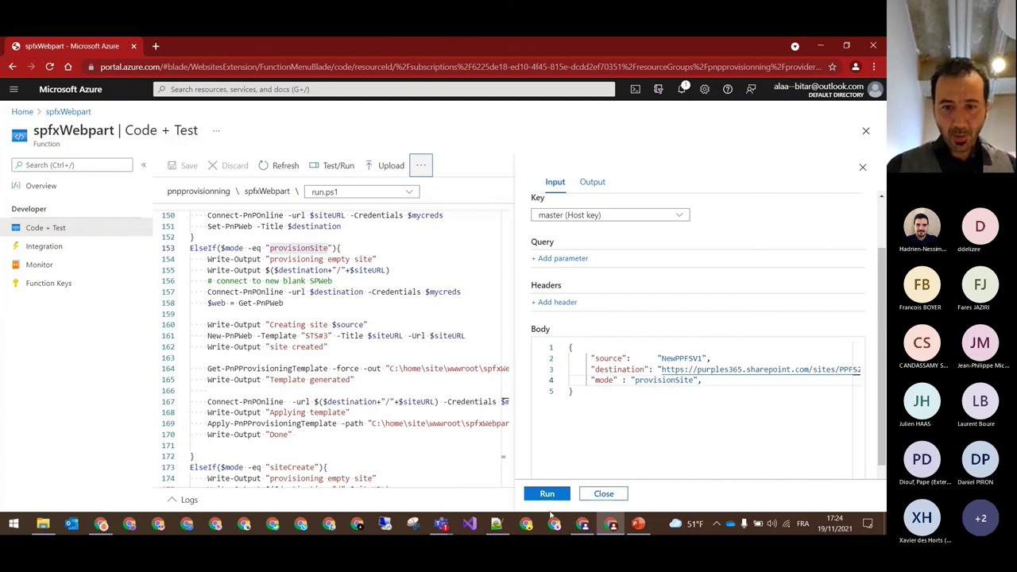
# - Show the function's log stream and run the test request
pyautogui.click(182, 499)
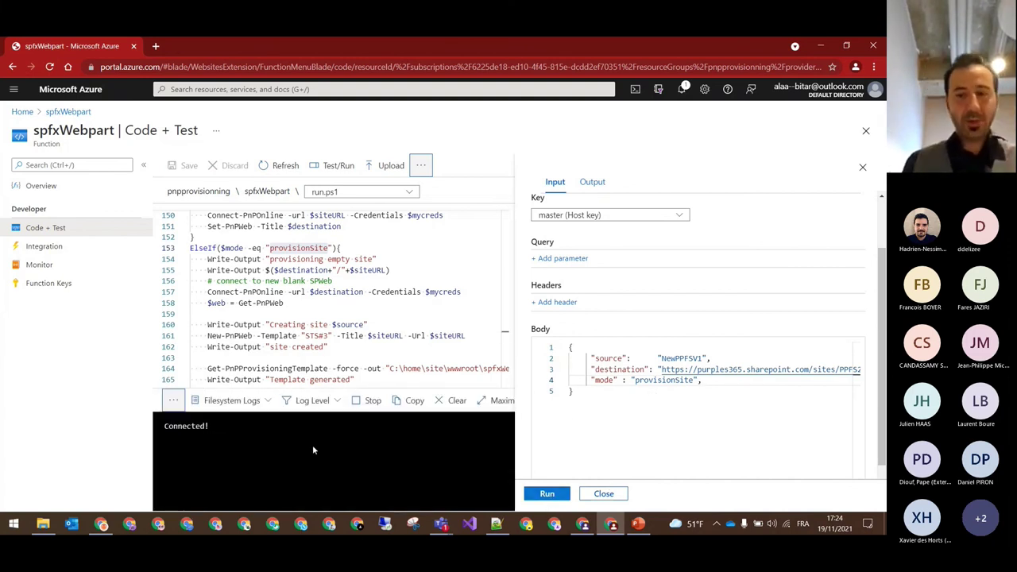
pyautogui.click(642, 402)
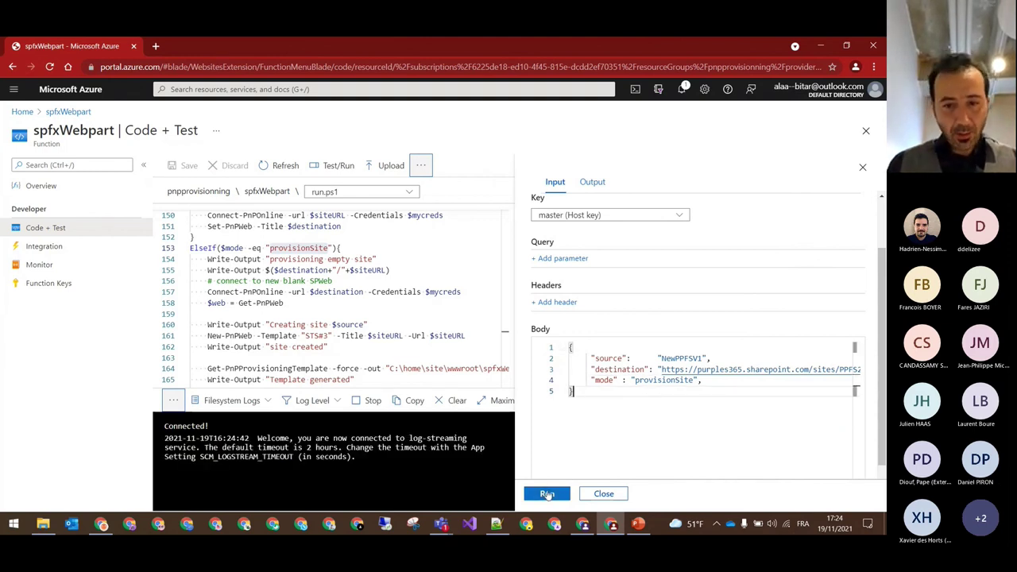
pyautogui.click(546, 494)
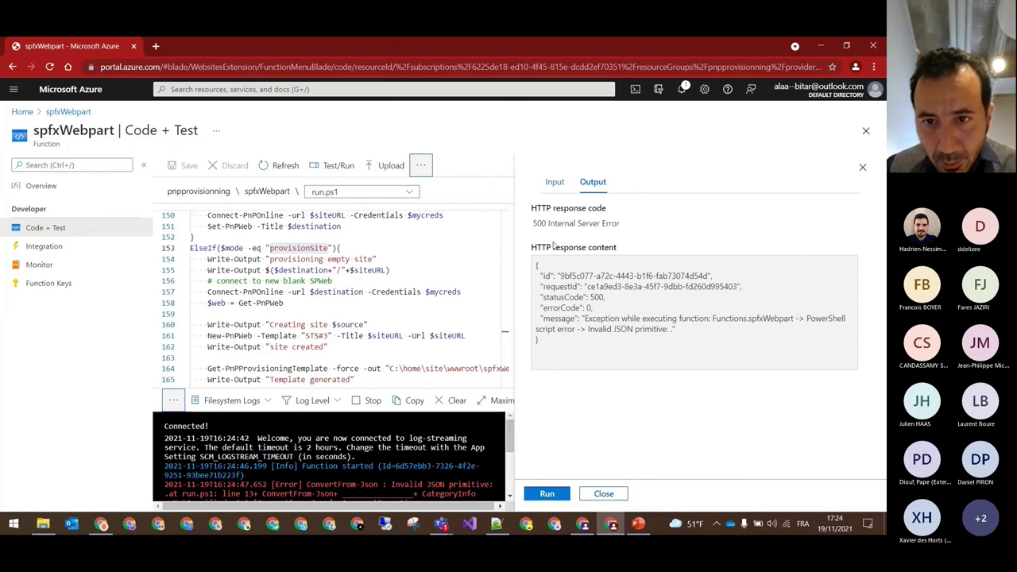
# - Return to the test request's input and remove the trailing comma after the provisionSite mode value
pyautogui.click(555, 182)
pyautogui.click(653, 450)
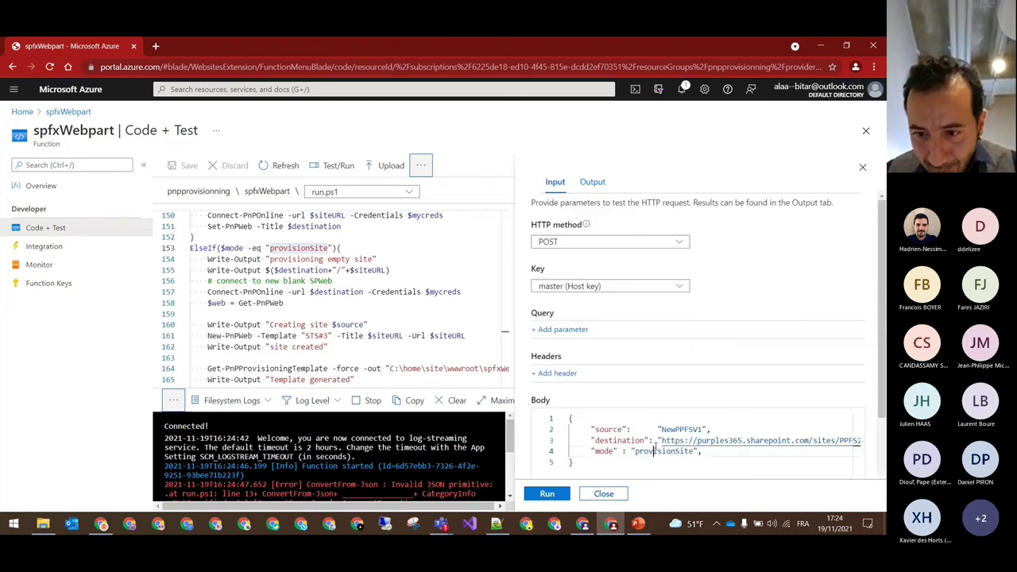
pyautogui.press('Up')
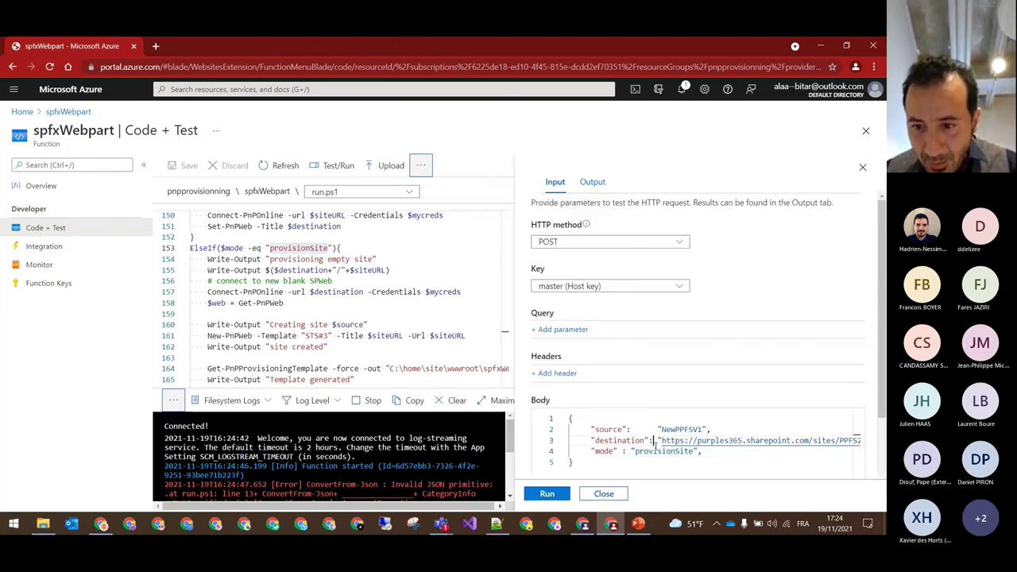
pyautogui.hotkey('ctrl', 'Right')
pyautogui.hotkey('ctrl', 'Right')
pyautogui.hotkey('ctrl', 'Right')
pyautogui.hotkey('ctrl', 'Right')
pyautogui.hotkey('ctrl', 'Right')
pyautogui.press('End')
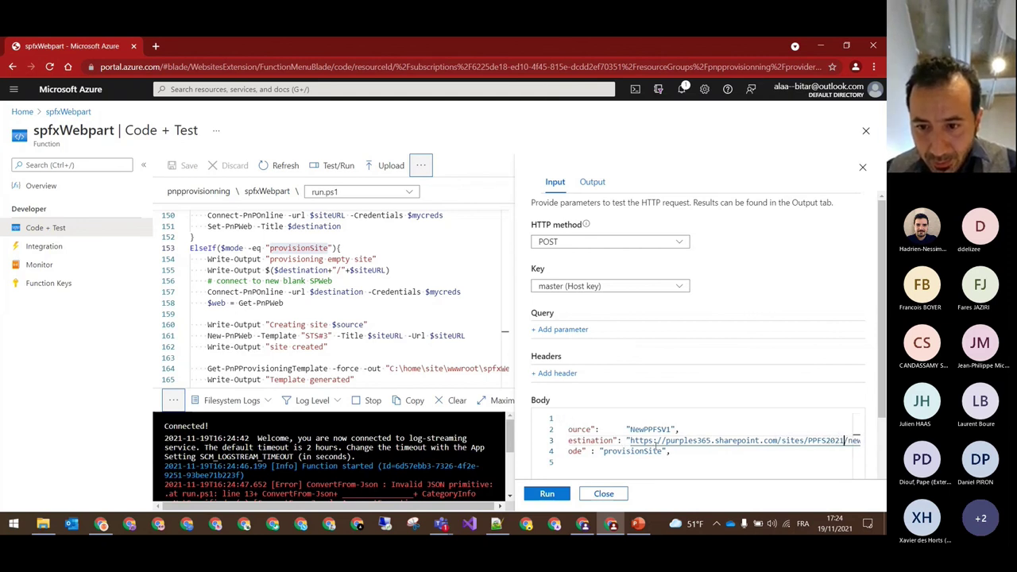
pyautogui.press('Down')
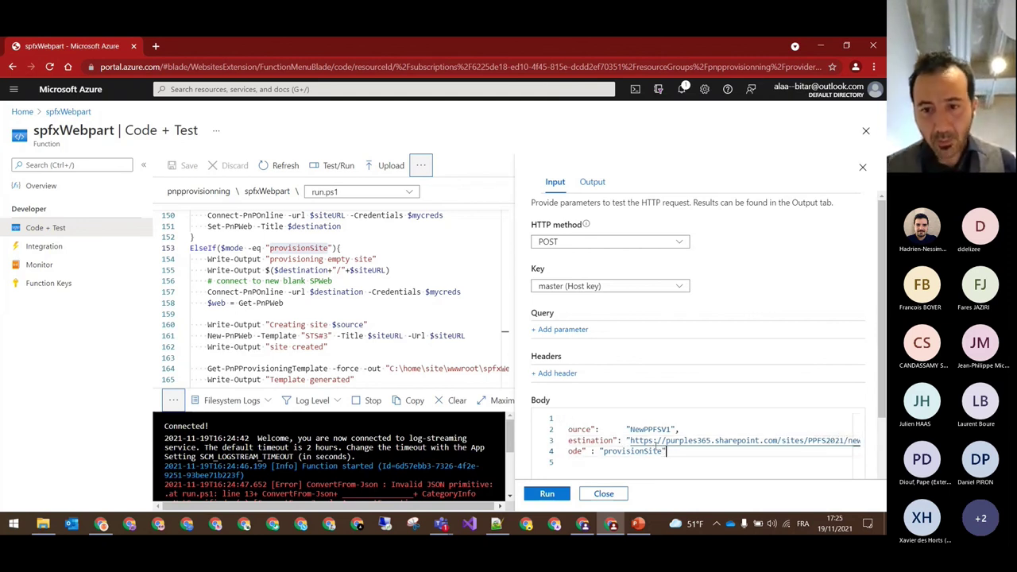
# - Run the corrected test request, glance at the NewTemplateSite page, and follow the Azure function's log to its latest entries
pyautogui.click(562, 493)
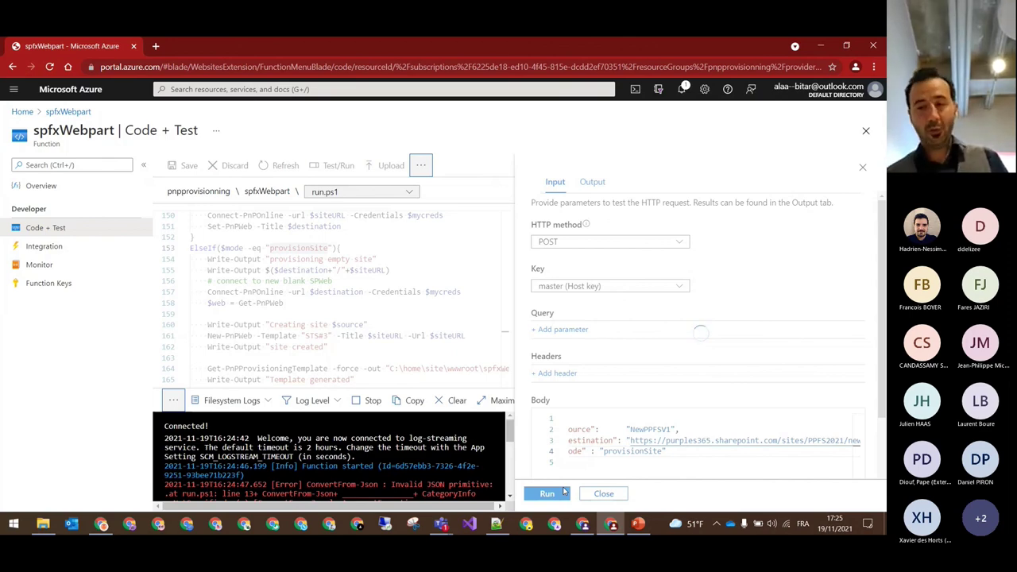
pyautogui.click(583, 524)
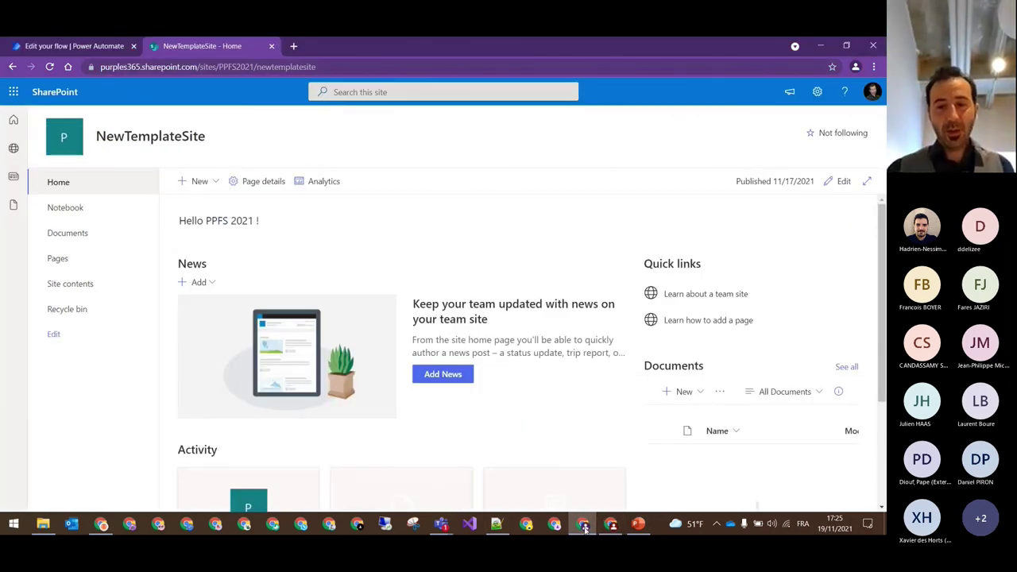
pyautogui.hotkey('alt', 'Tab')
pyautogui.moveTo(513, 435); pyautogui.dragTo(469, 488)
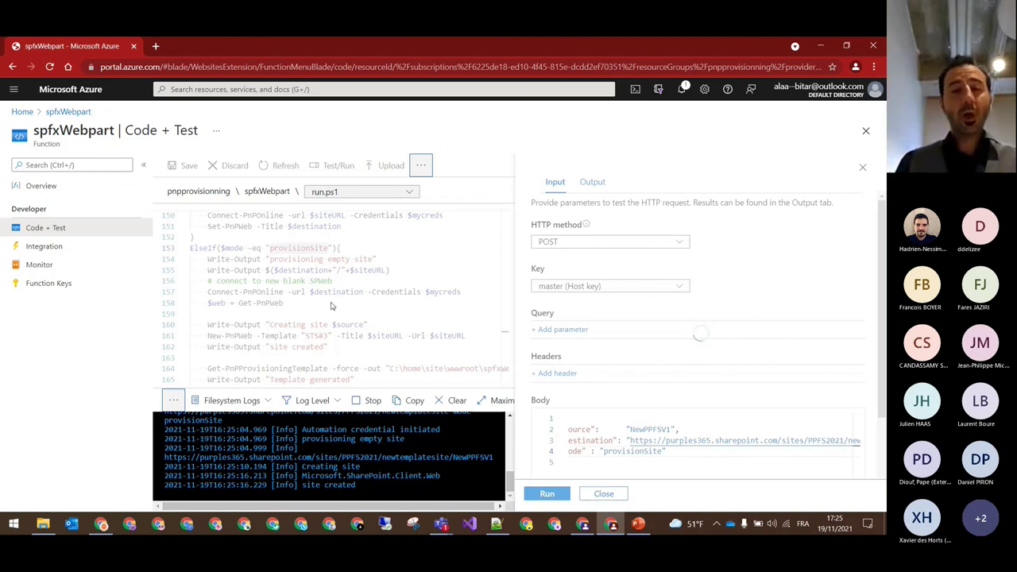
# - Switch to Power Automate and open the ProvisionSite custom connector for editing
pyautogui.click(584, 525)
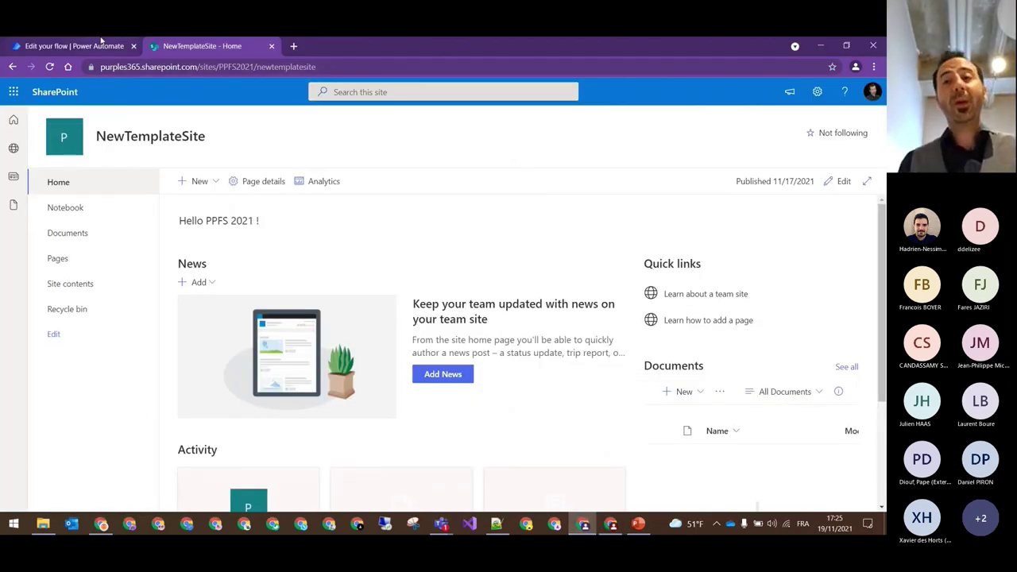
pyautogui.click(103, 45)
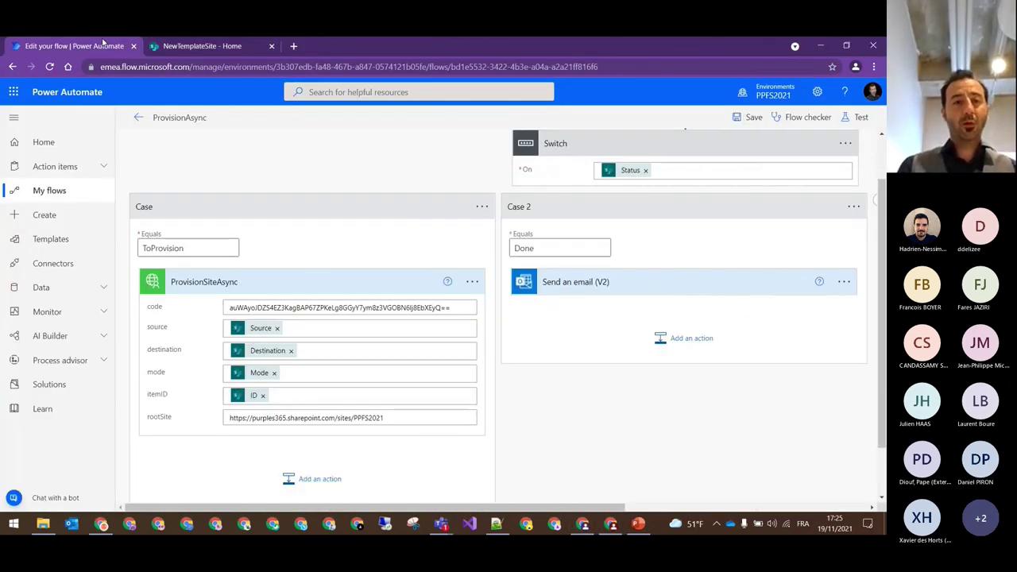
pyautogui.click(60, 191)
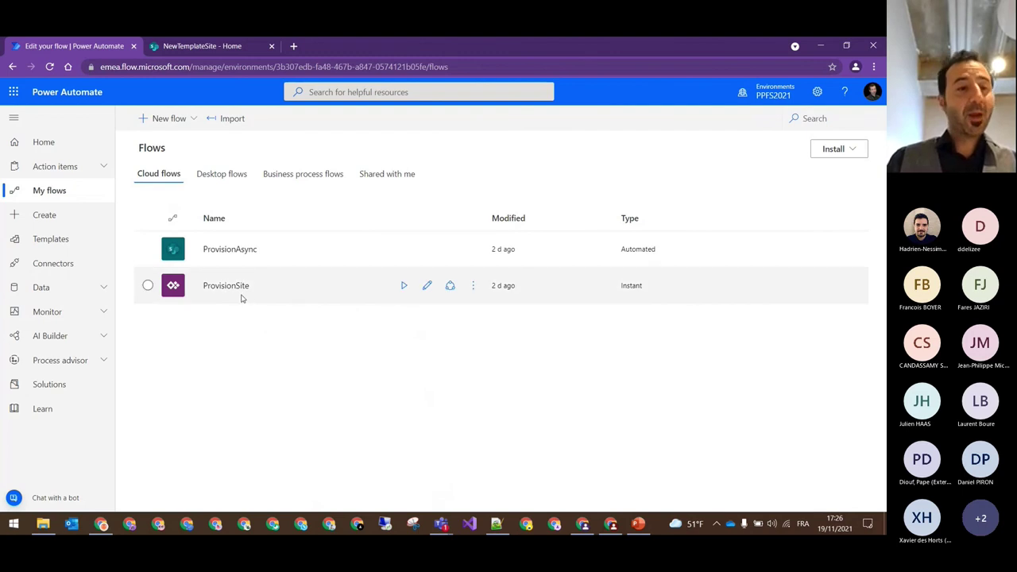
pyautogui.click(95, 294)
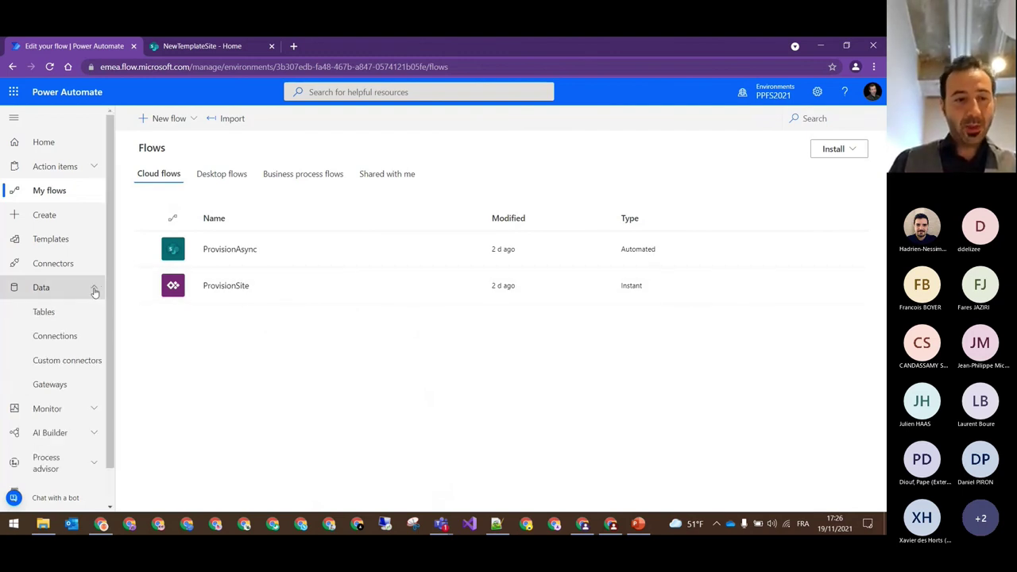
pyautogui.click(81, 362)
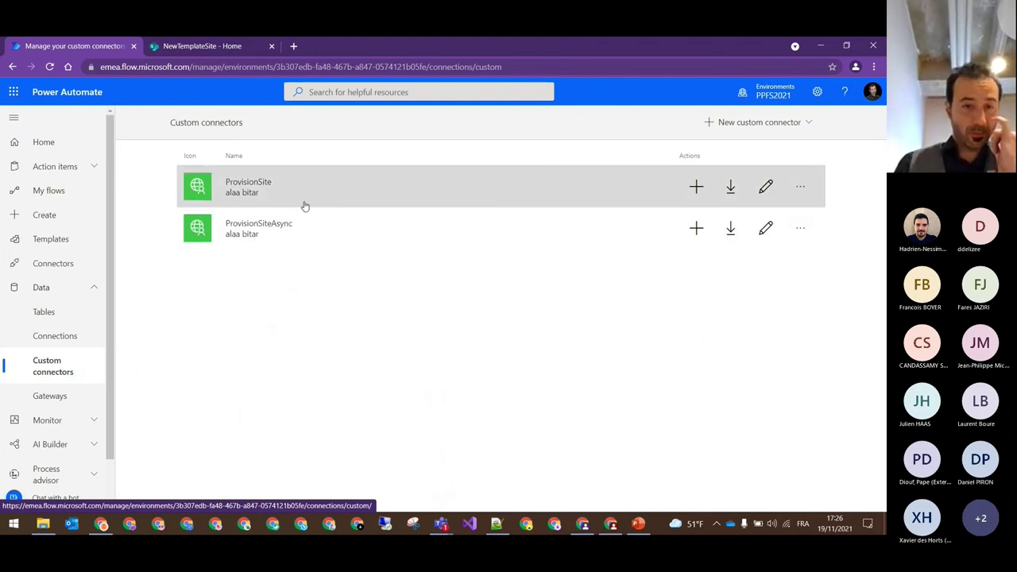
pyautogui.click(302, 199)
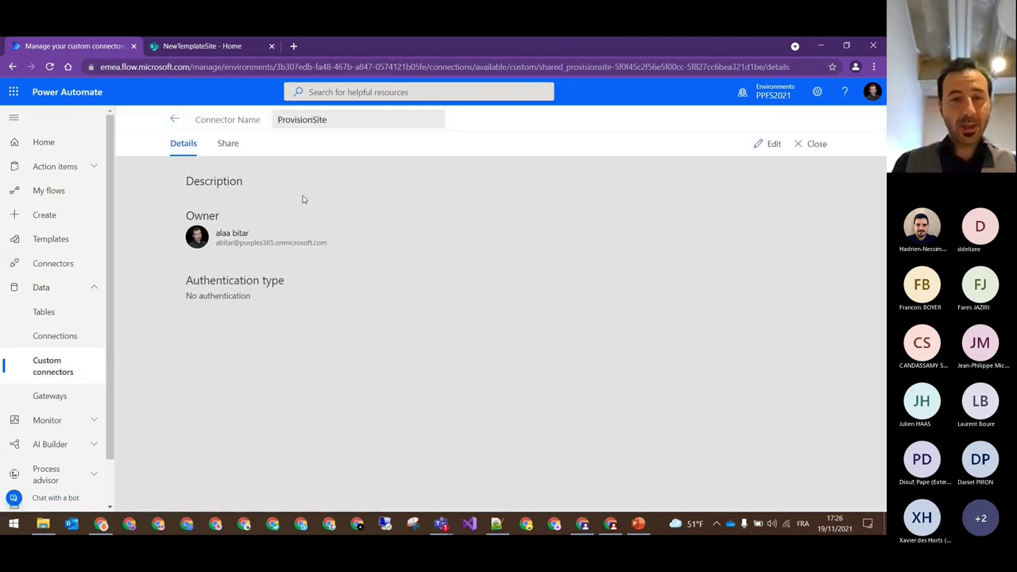
pyautogui.click(768, 150)
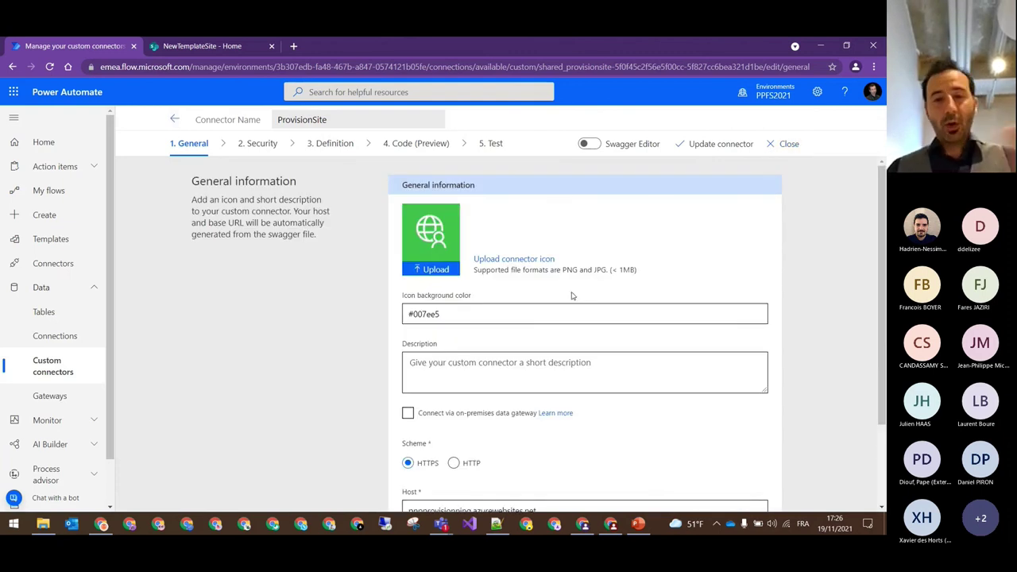
# - Examine the connector's host and base URL, its authentication type, and the request URL in its definition
pyautogui.scroll(-3, 570, 294)
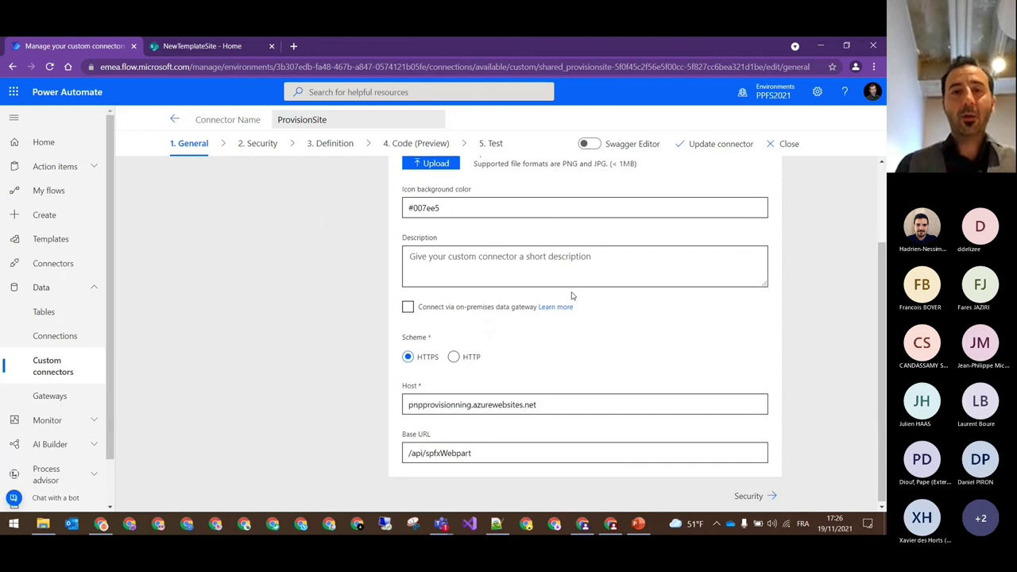
pyautogui.click(257, 146)
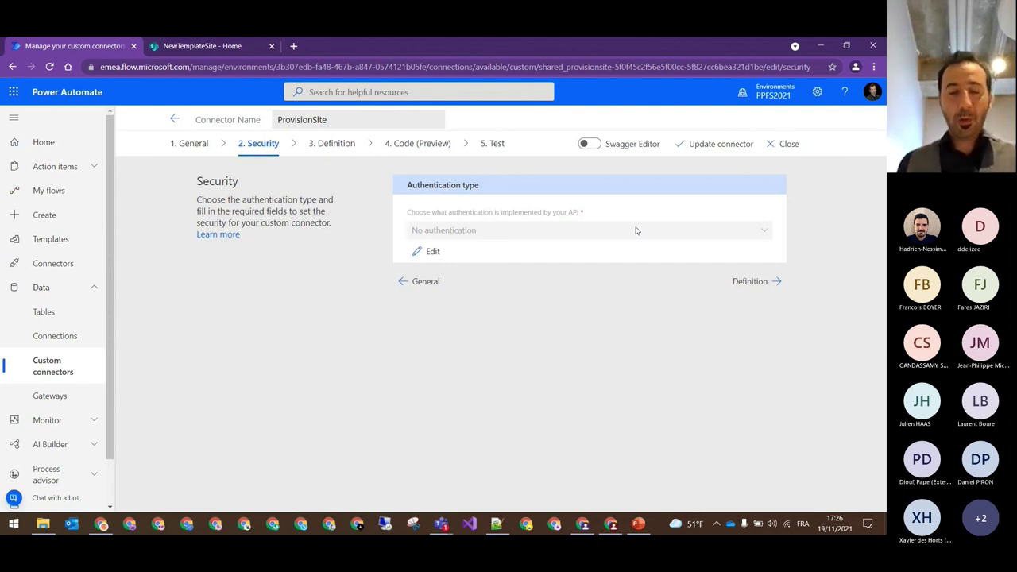
pyautogui.click(751, 281)
pyautogui.scroll(-5, 751, 280)
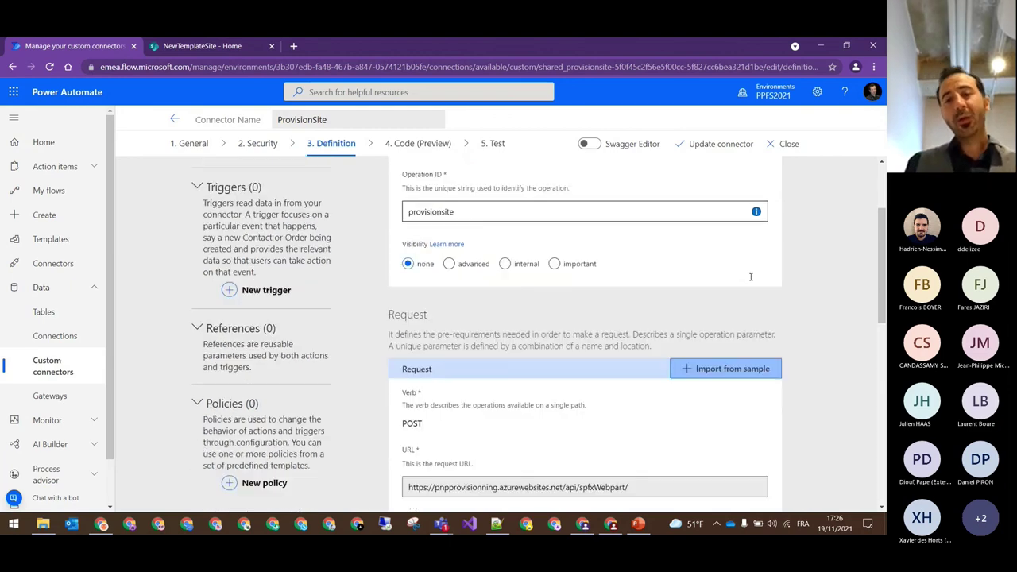
pyautogui.scroll(-2, 750, 280)
pyautogui.scroll(-1, 750, 279)
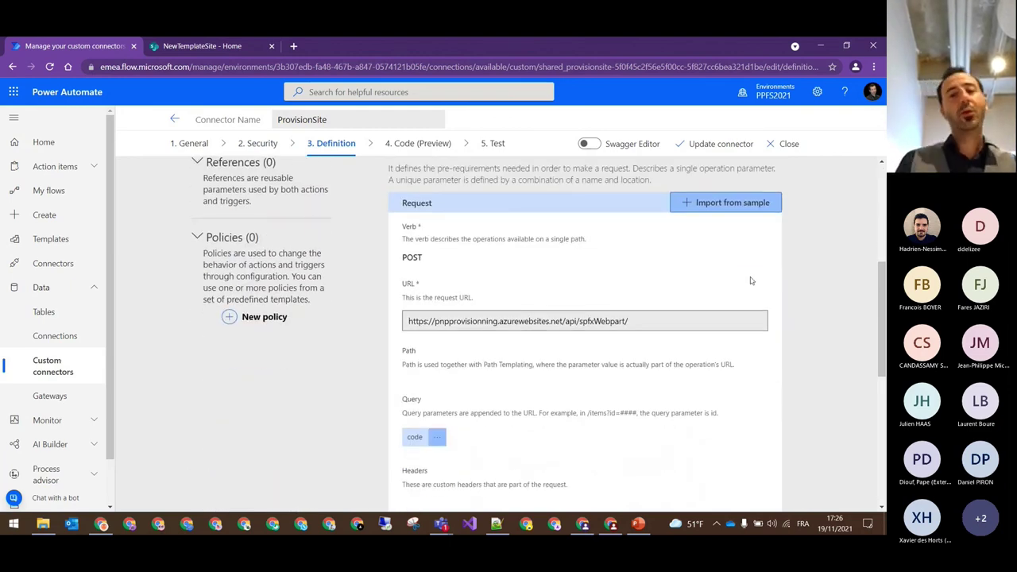
pyautogui.moveTo(409, 321); pyautogui.dragTo(655, 314)
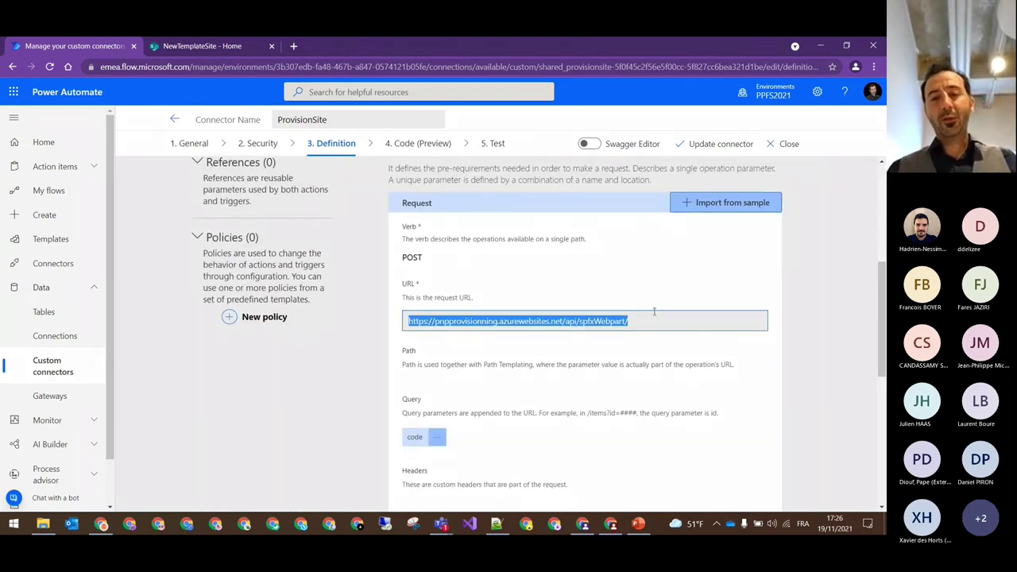
# - Open the request's body parameter and examine its destination, mode and source fields
pyautogui.scroll(-2, 655, 314)
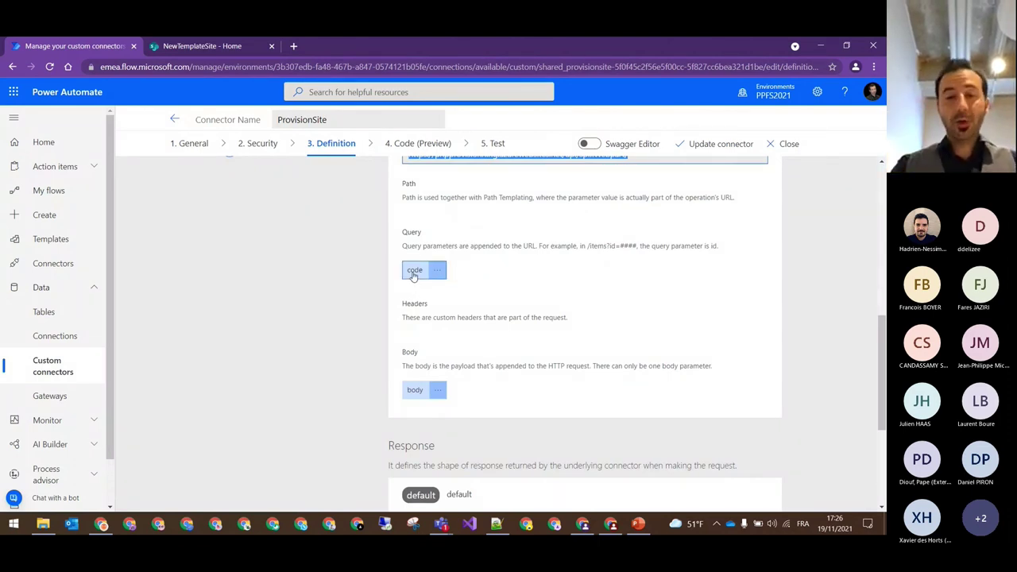
pyautogui.click(414, 390)
pyautogui.click(418, 410)
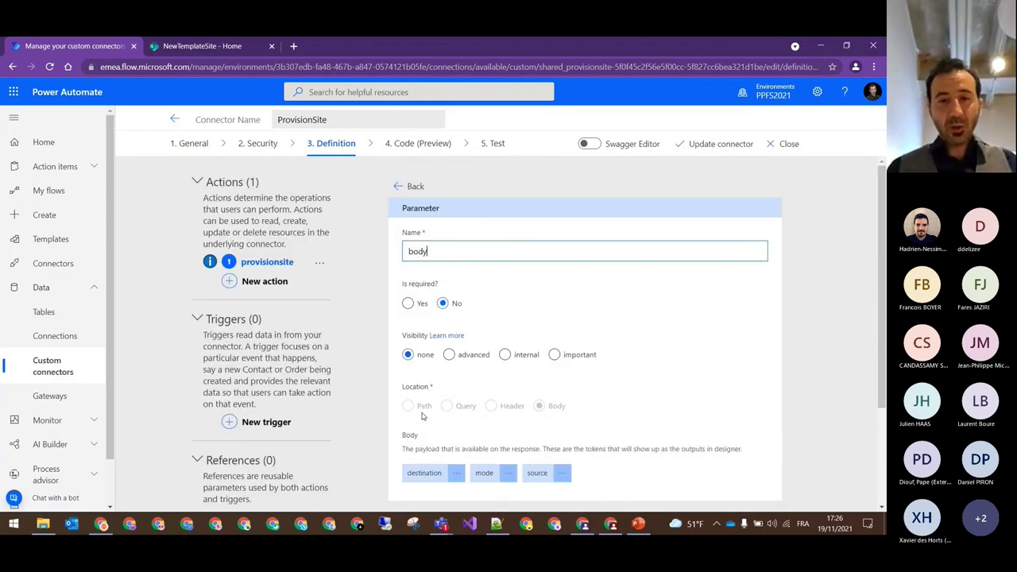
pyautogui.scroll(-2, 617, 316)
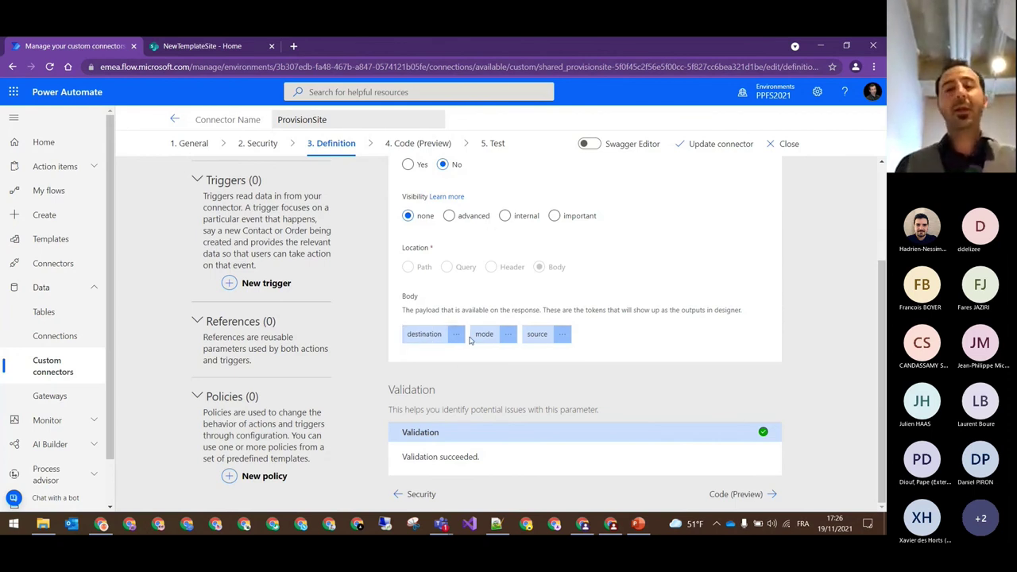
# - View the connector's code and test pages, and return to the list of cloud flows
pyautogui.click(427, 144)
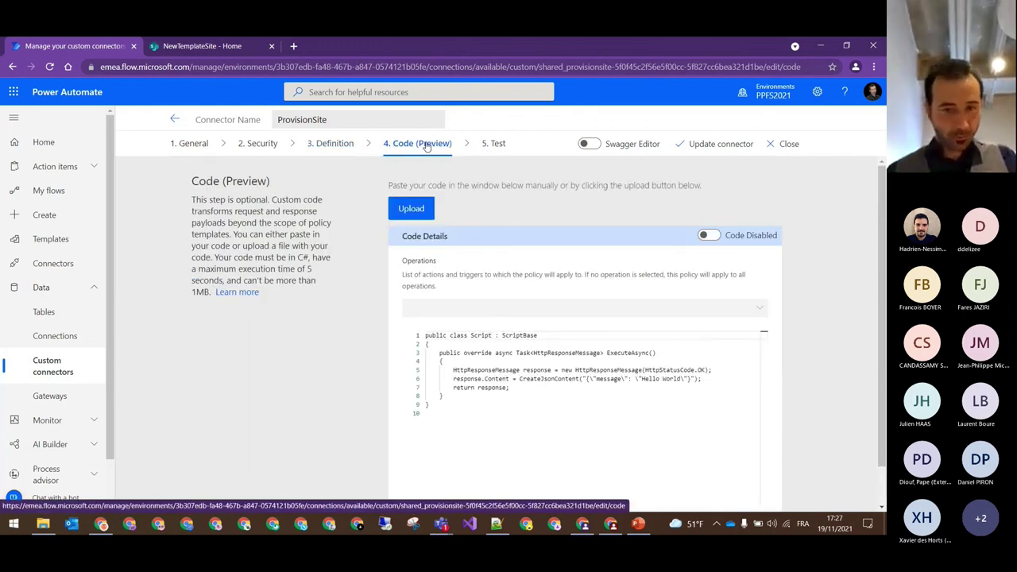
pyautogui.click(493, 143)
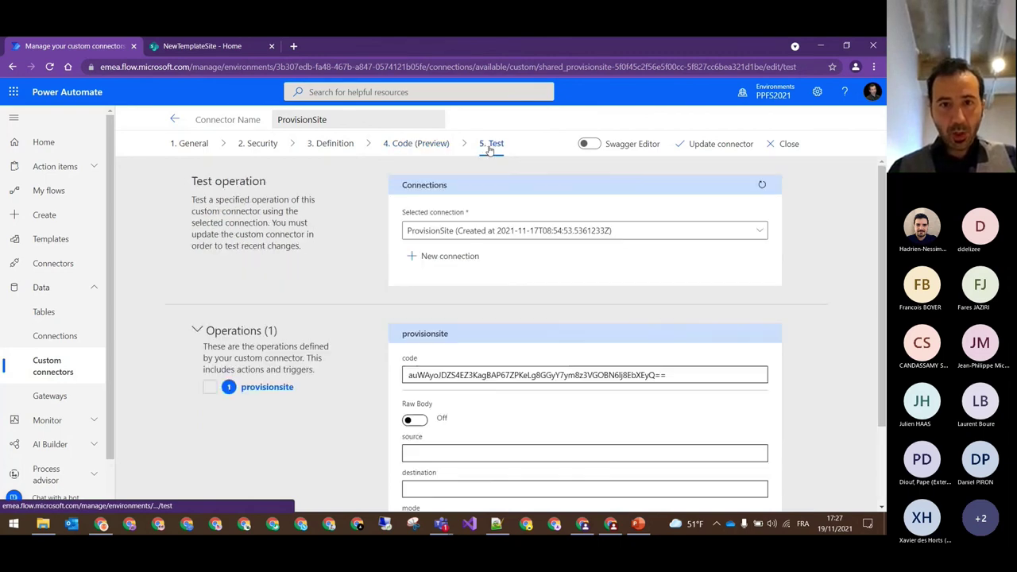
pyautogui.click(427, 143)
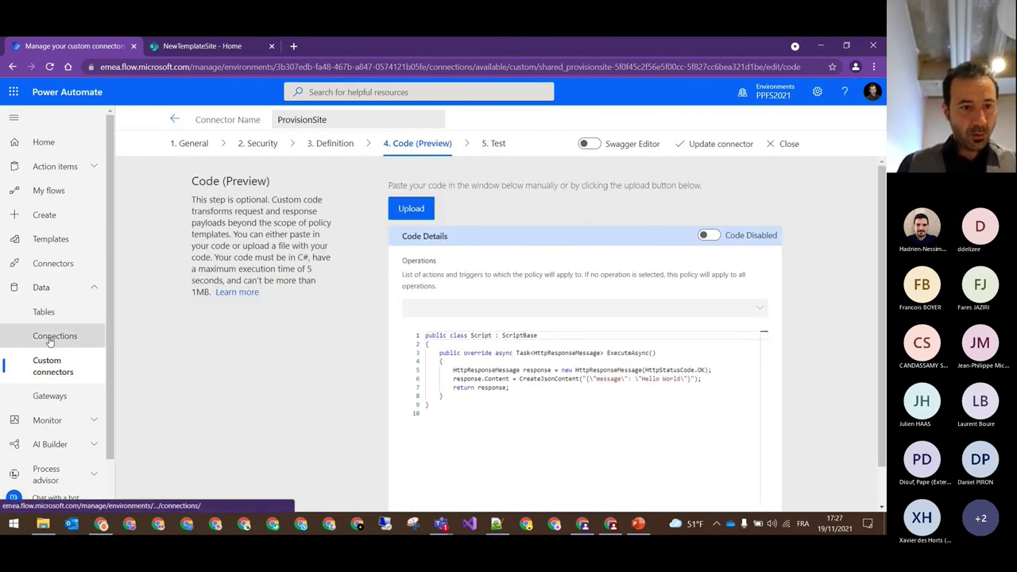
pyautogui.click(68, 263)
pyautogui.click(62, 201)
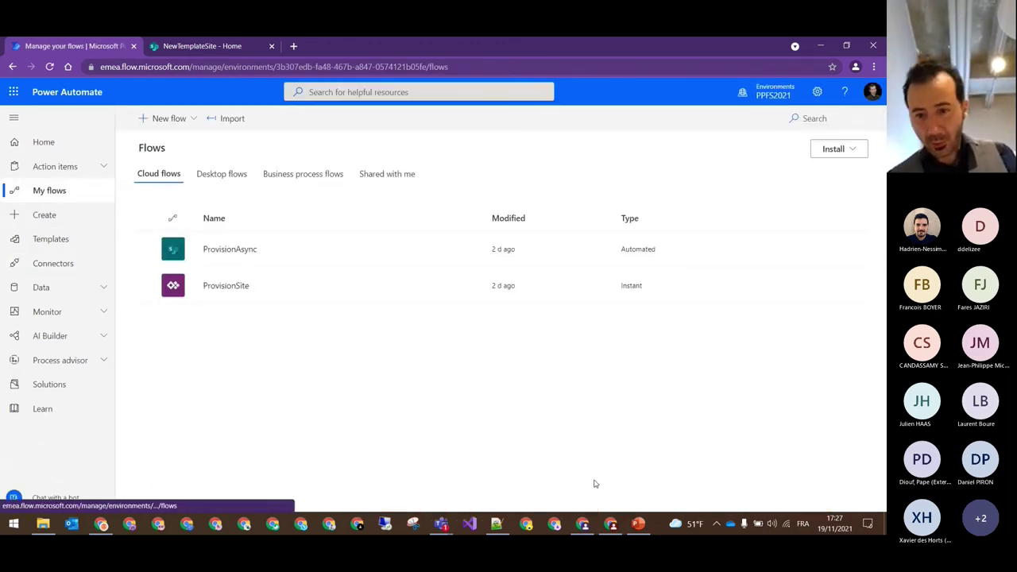
# - Check the newest entries in the Azure function's log and return to the Power Automate flows
pyautogui.click(611, 525)
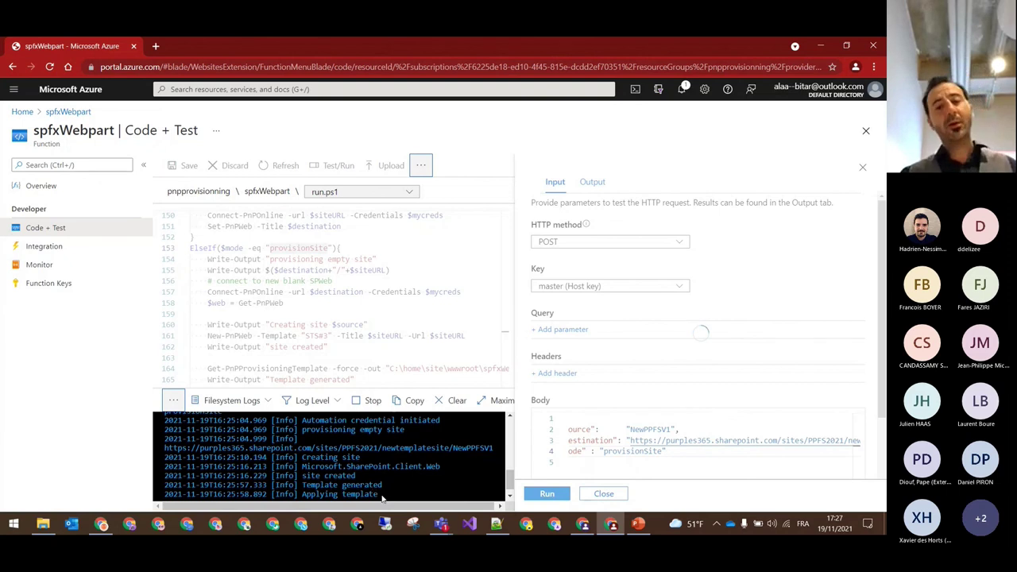
pyautogui.click(509, 496)
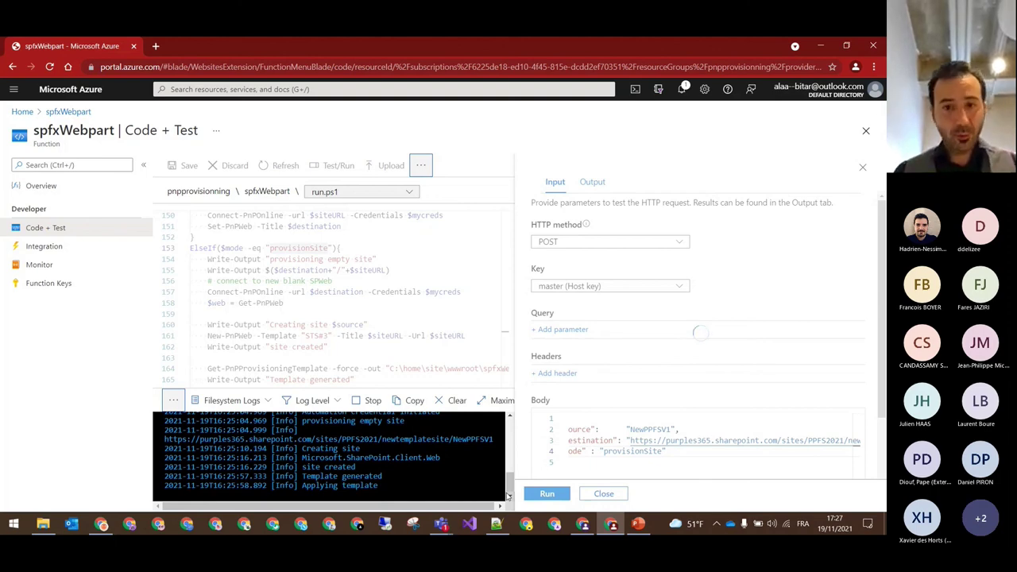
pyautogui.click(612, 524)
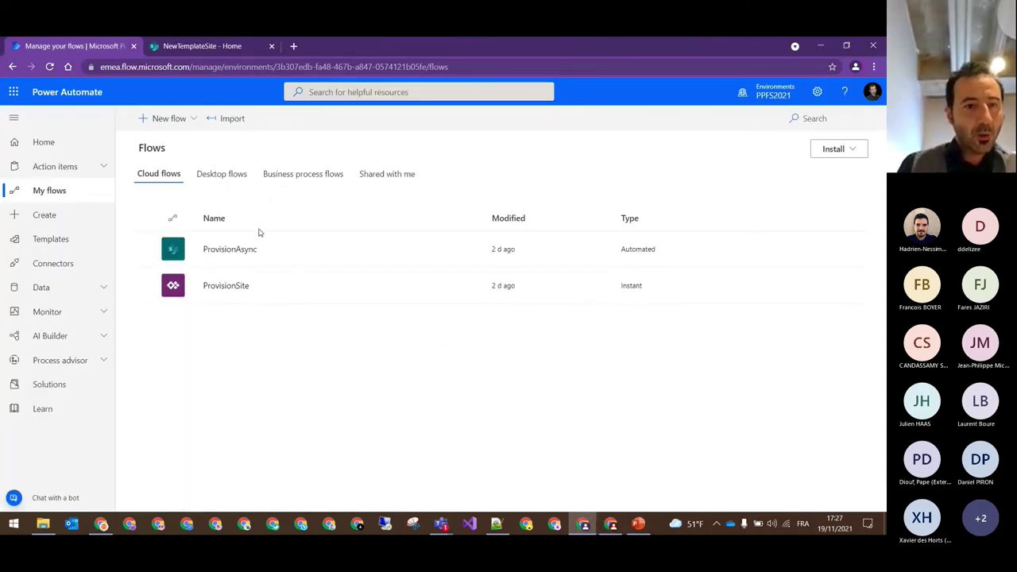
# - Open the ProvisionSite flow for editing and expand its ProvisionSite action to show the parameters
pyautogui.click(426, 286)
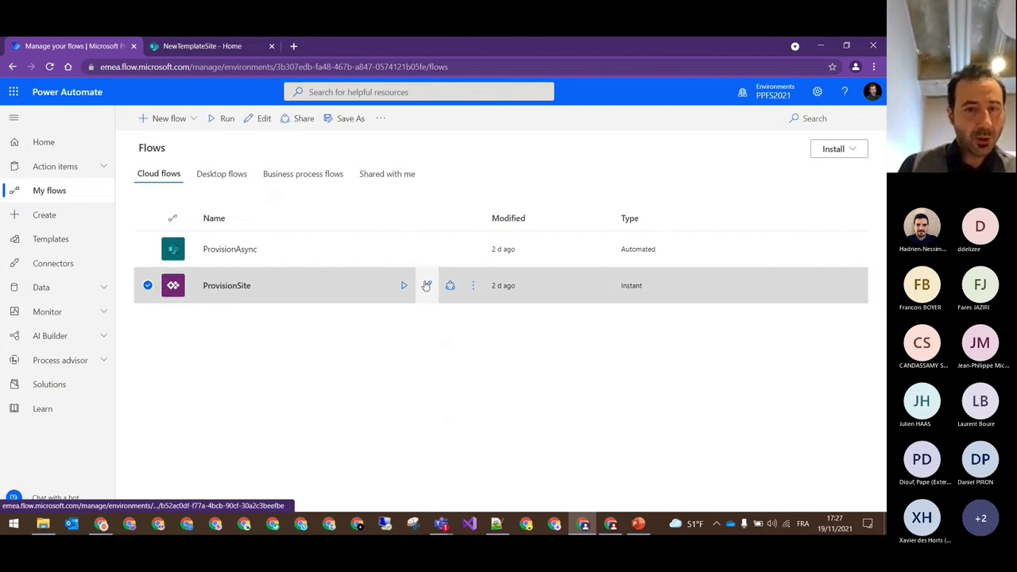
pyautogui.click(427, 286)
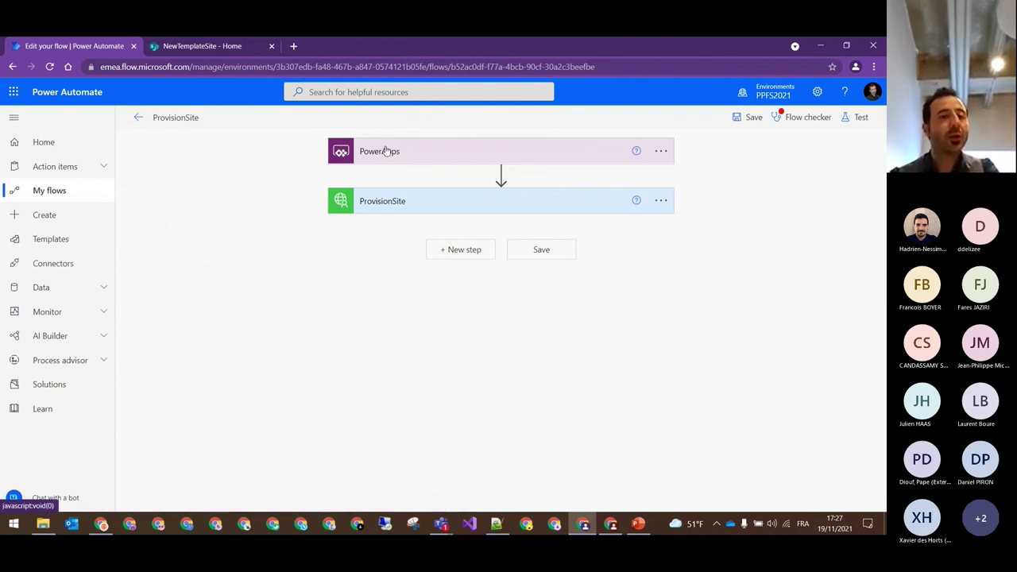
pyautogui.click(479, 205)
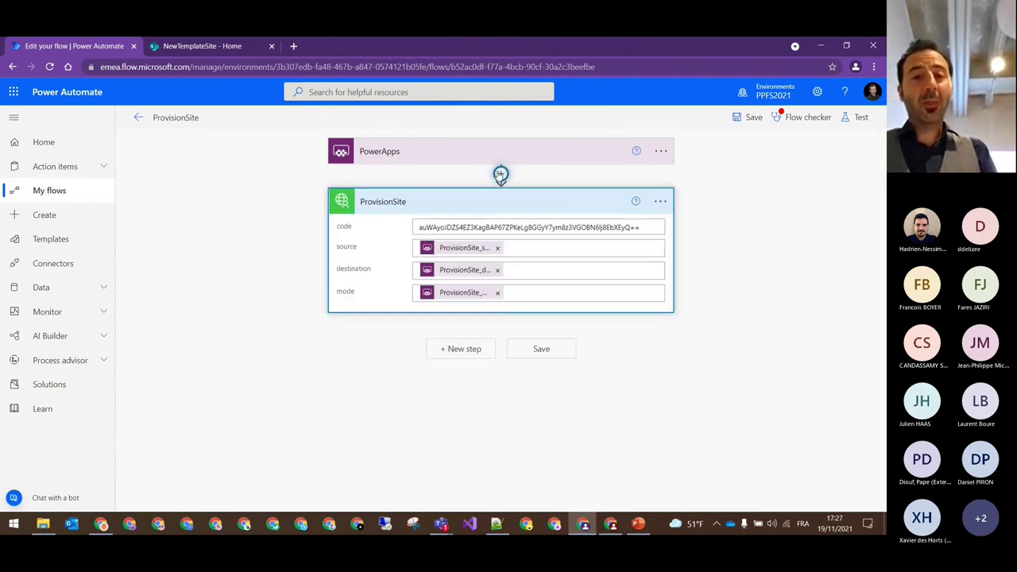
# - Insert an action from the ProvisionSite custom connector between the PowerApps trigger and the existing ProvisionSite action
pyautogui.click(500, 174)
pyautogui.click(504, 191)
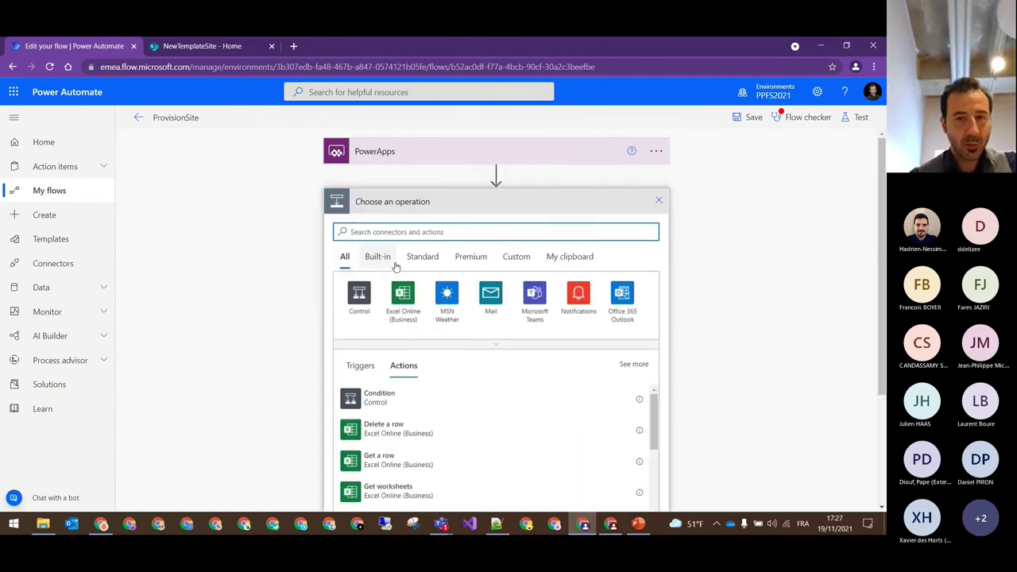
pyautogui.click(524, 265)
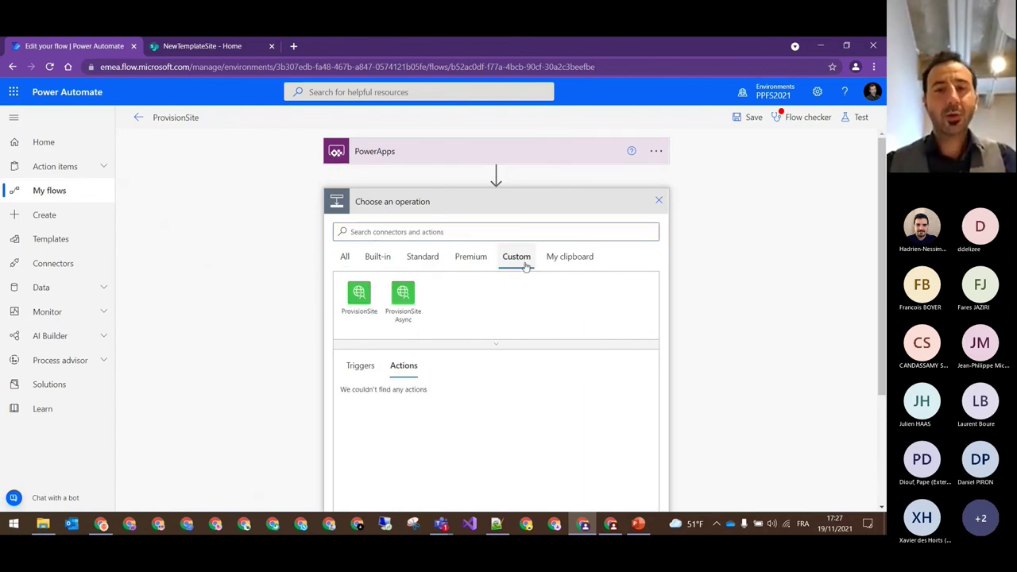
pyautogui.click(359, 294)
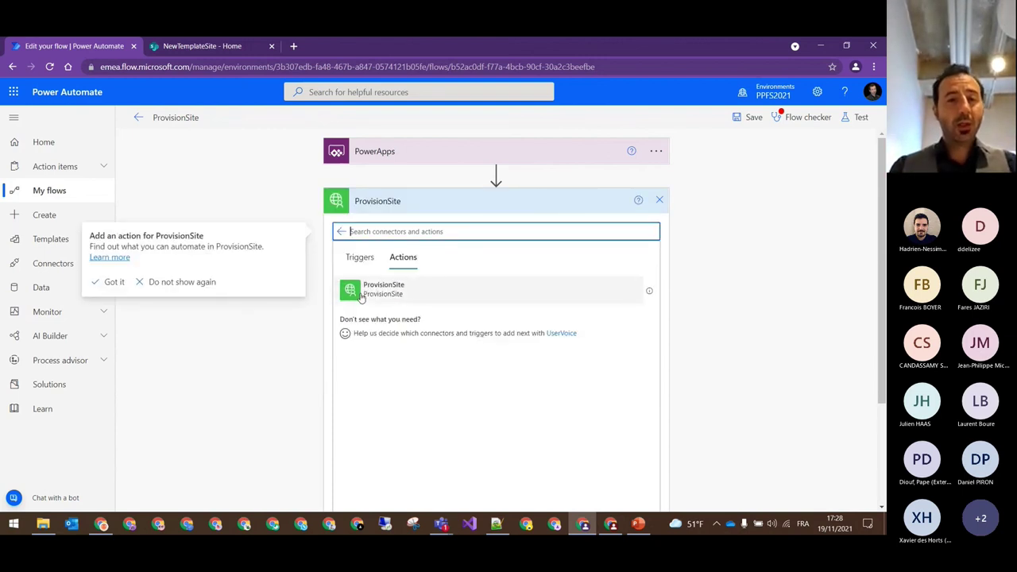
pyautogui.click(359, 293)
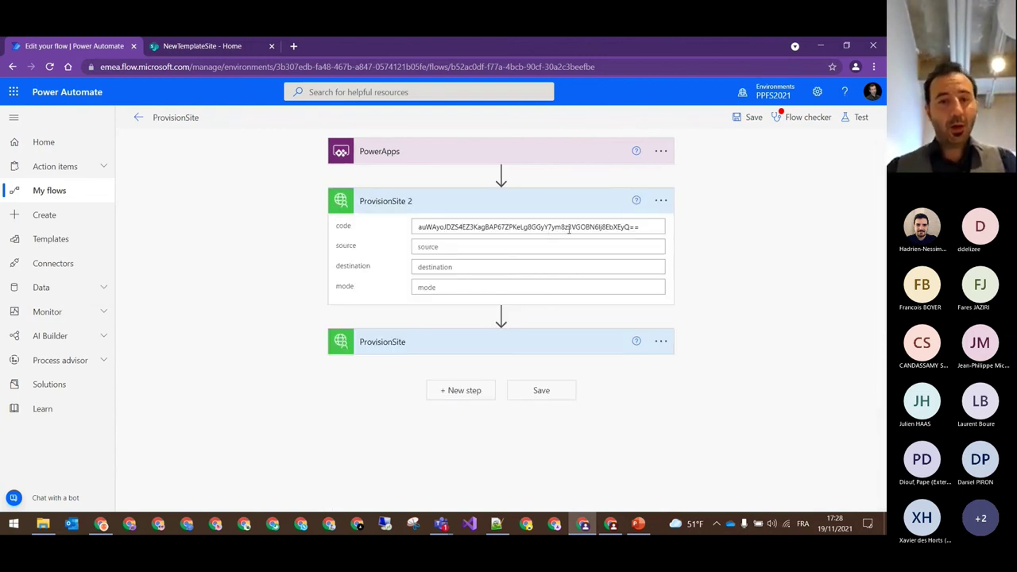
# - Show the dynamic content available for the new action's source, destination and mode fields, leaving them empty
pyautogui.click(449, 246)
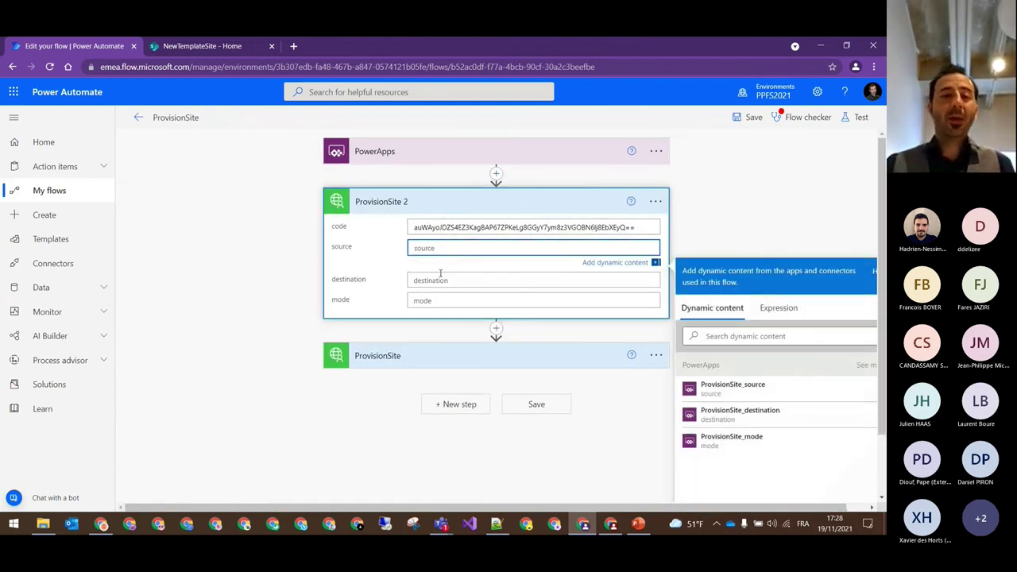
pyautogui.click(439, 270)
pyautogui.click(445, 299)
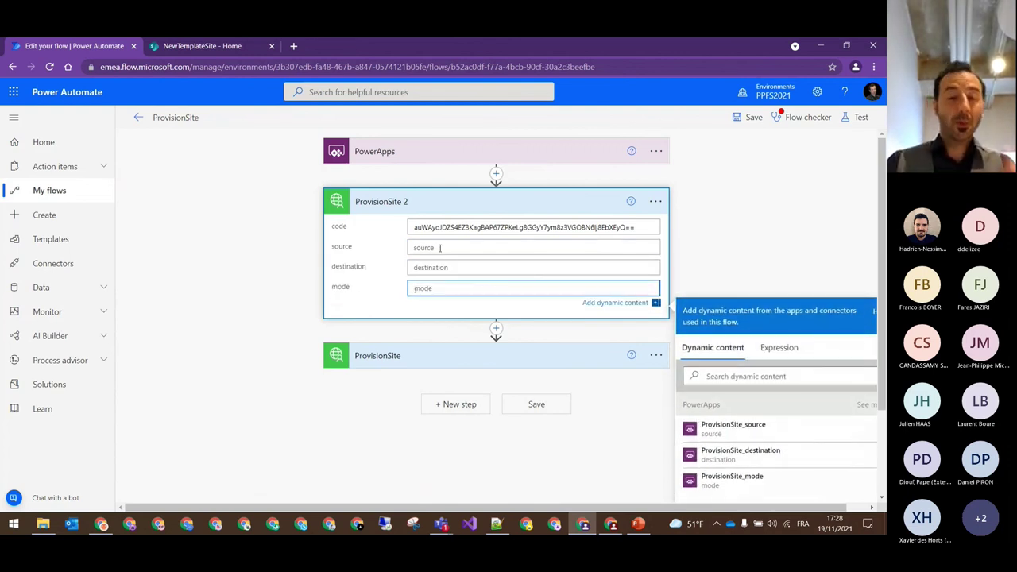
pyautogui.click(382, 258)
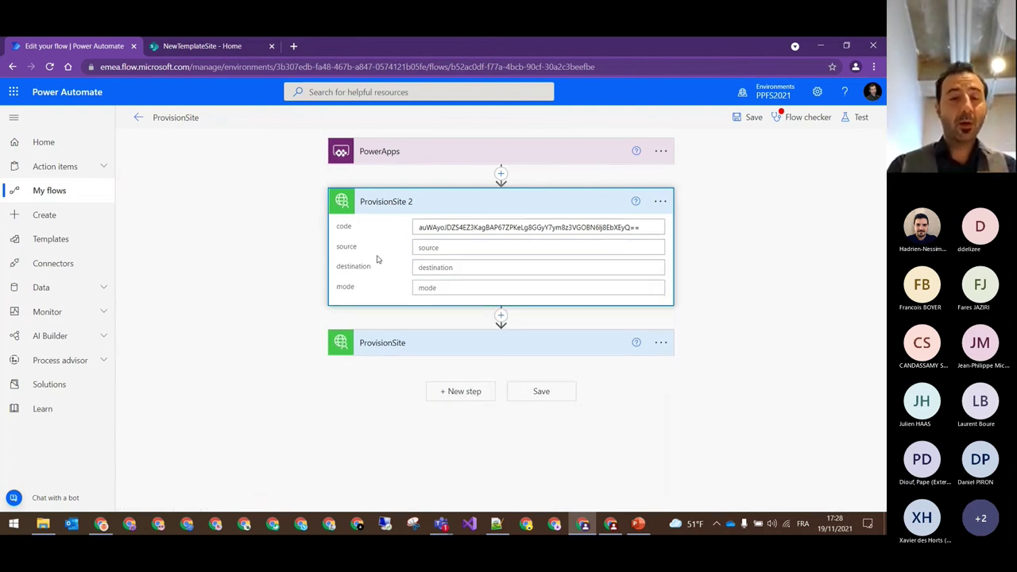
# - Delete the ProvisionSite 2 action from the flow and expand the remaining ProvisionSite action to show its parameters
pyautogui.click(660, 201)
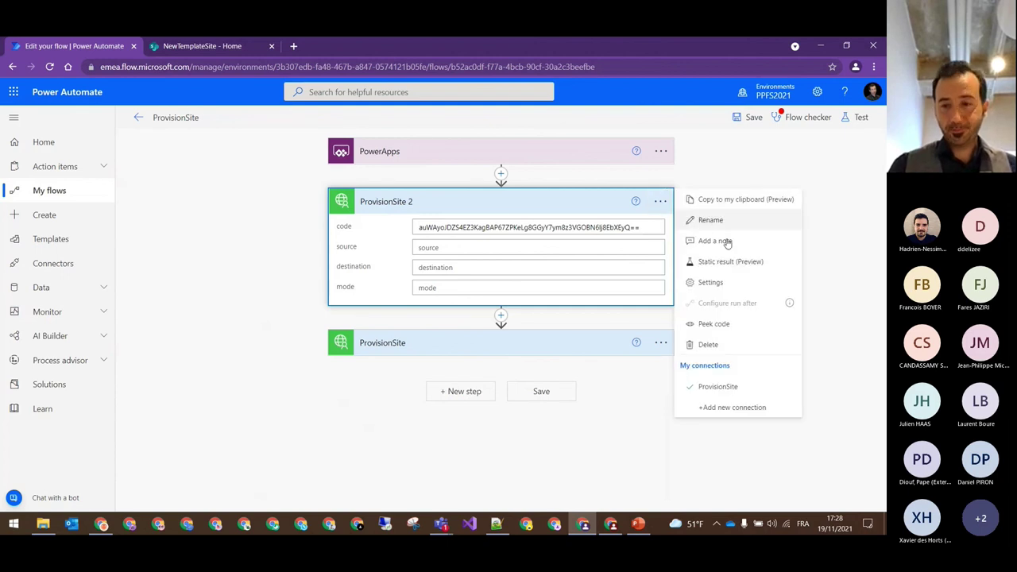
pyautogui.click(744, 350)
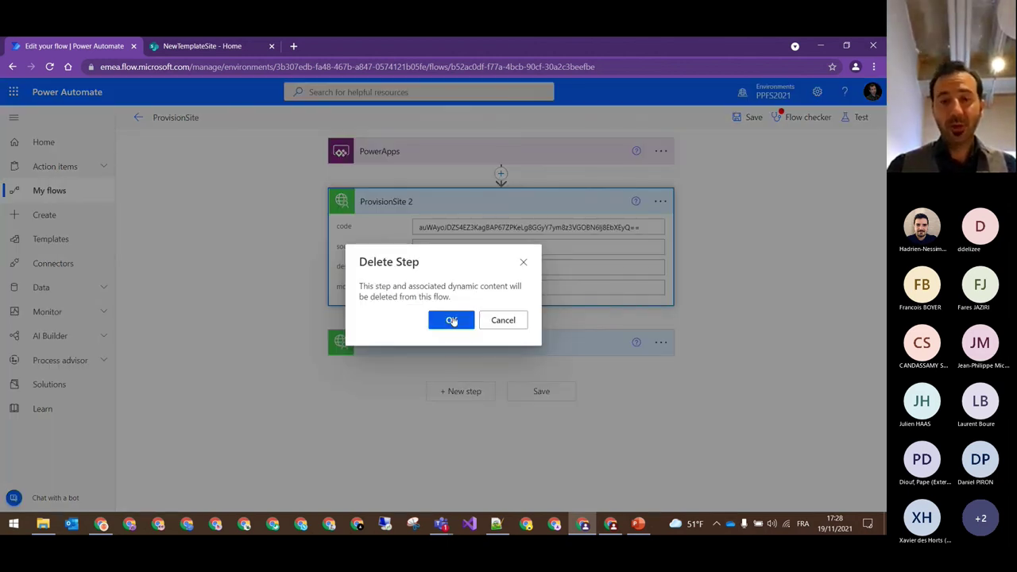
pyautogui.click(454, 318)
pyautogui.click(465, 199)
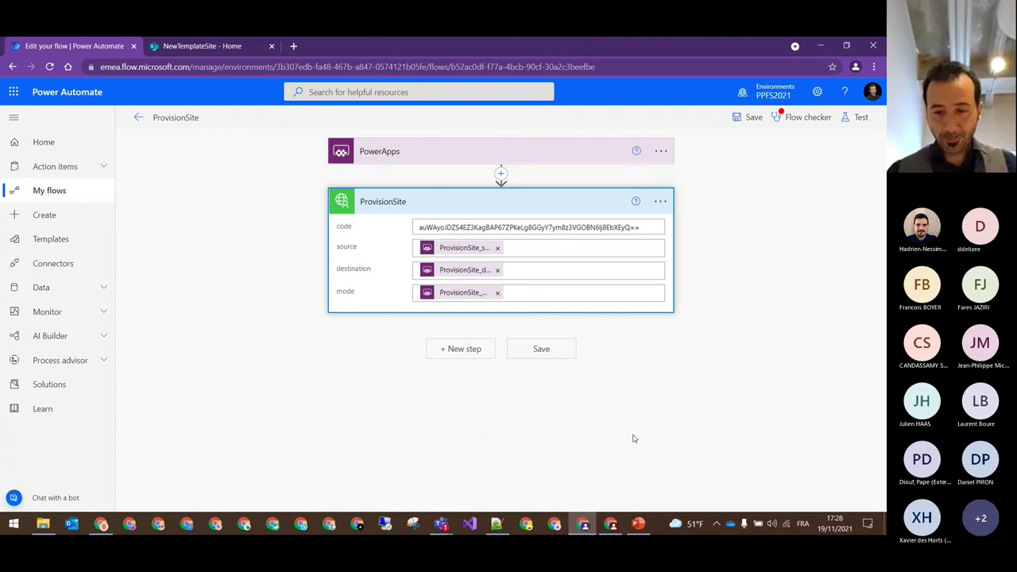
# - Switch to the Azure portal and check the spfxWebpart function's newest log entries and its test request parameters
pyautogui.click(611, 522)
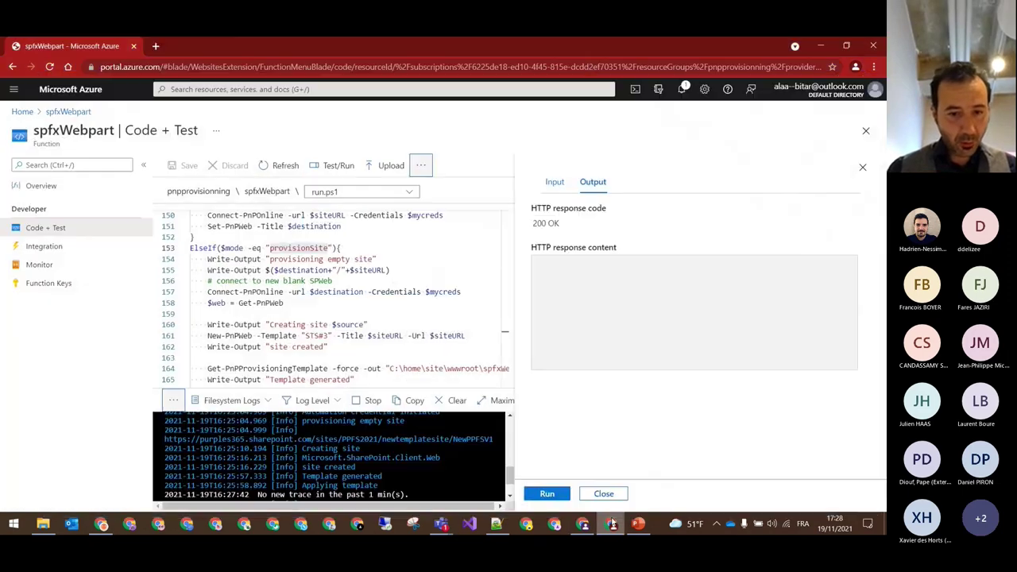
pyautogui.scroll(-3, 509, 492)
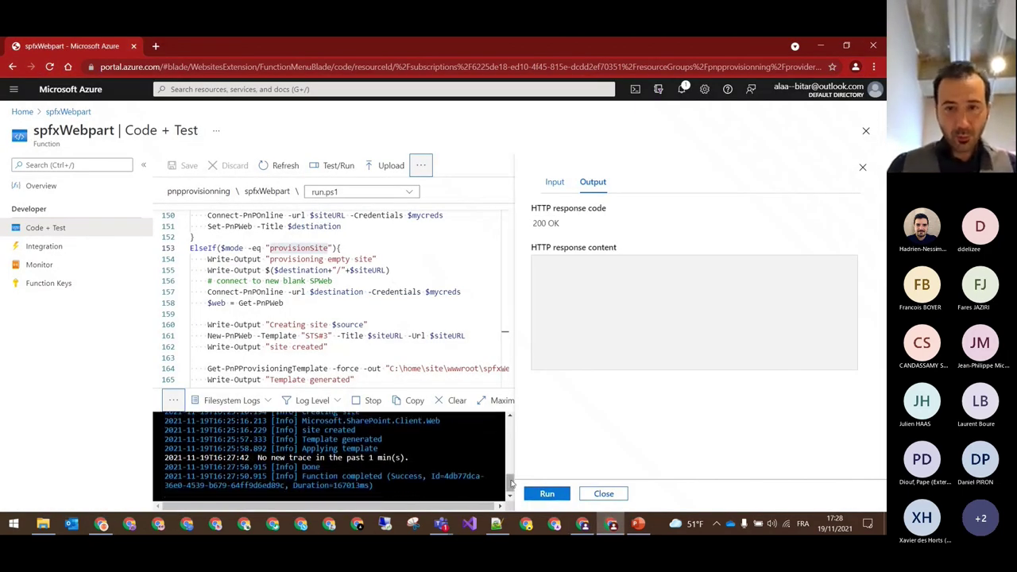
pyautogui.click(566, 183)
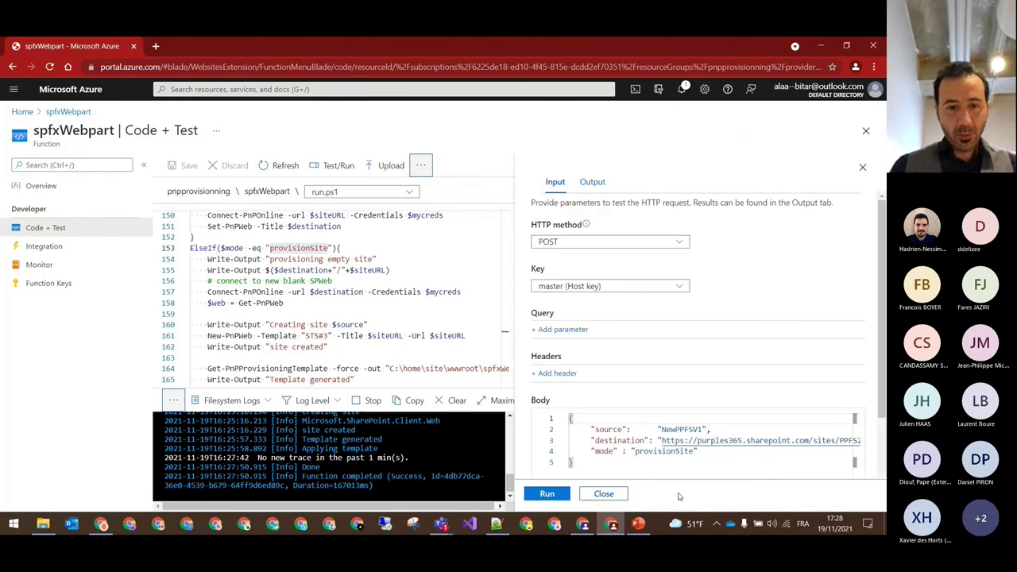
# - Switch to the NewTemplateSite SharePoint site, open its NewPPFSV1 subsite from the subsites list, and inspect the text on its home page
pyautogui.click(583, 525)
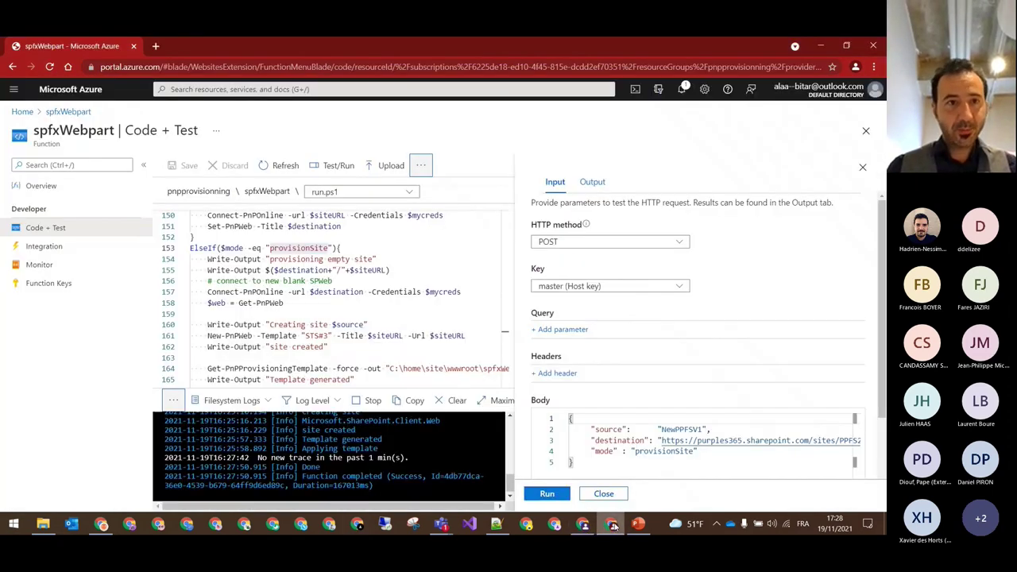
pyautogui.click(584, 526)
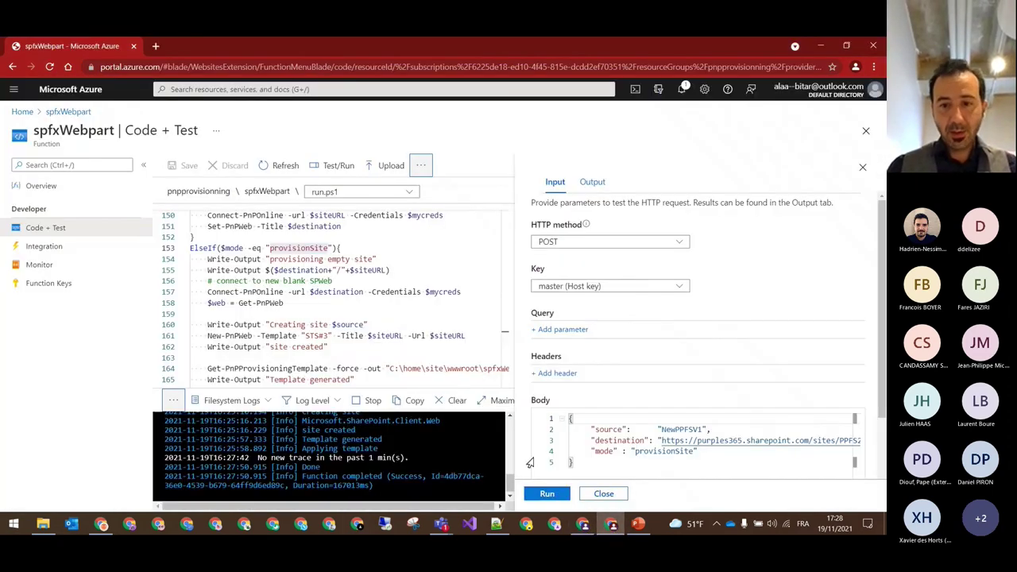
pyautogui.click(585, 526)
pyautogui.click(583, 526)
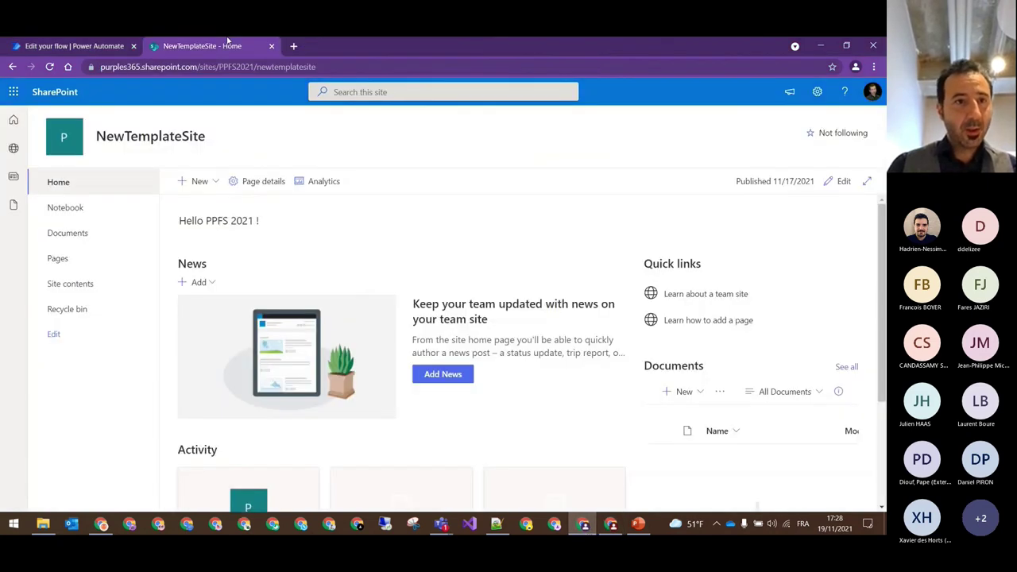
pyautogui.click(96, 285)
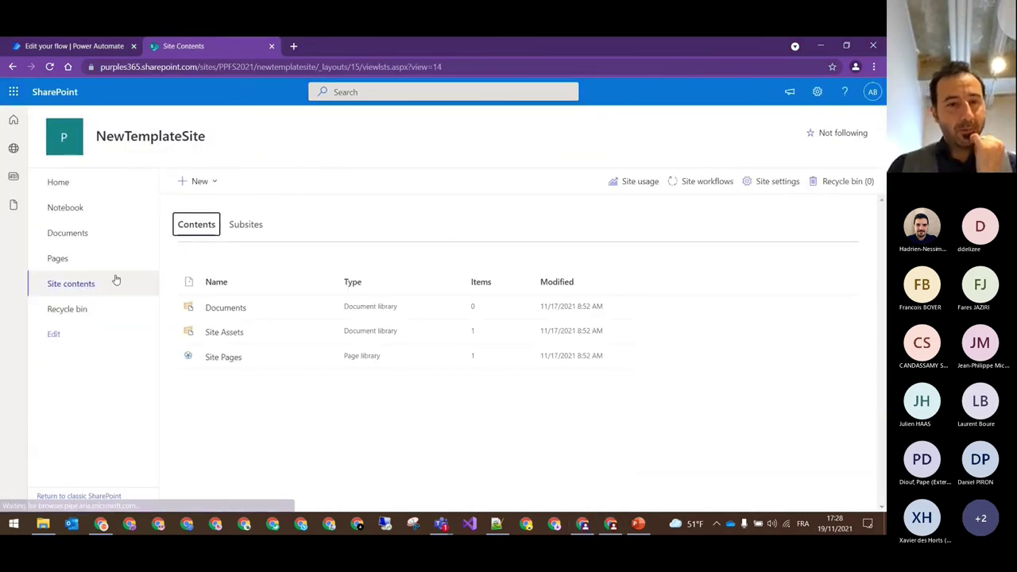
pyautogui.click(245, 224)
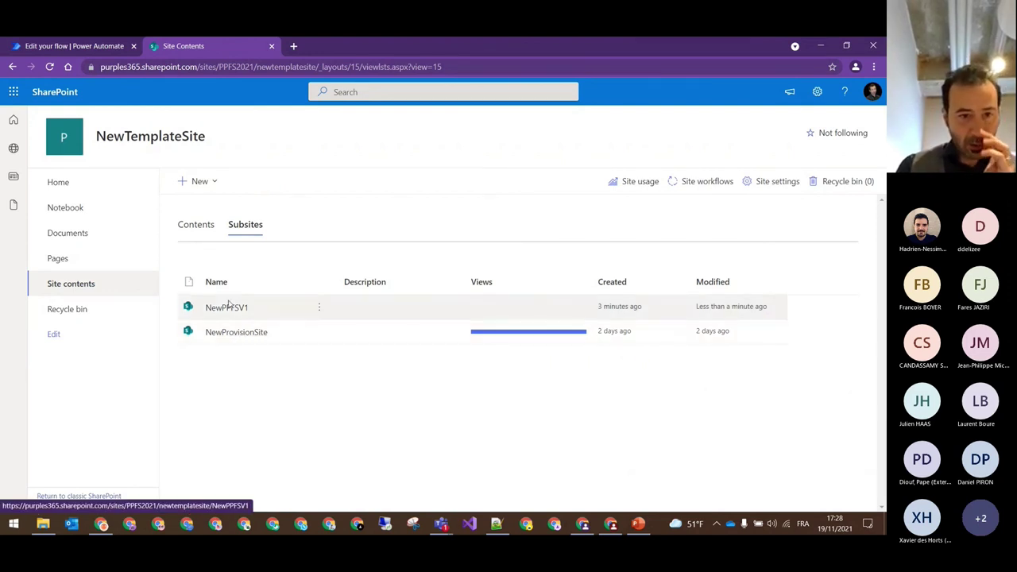
pyautogui.click(228, 308)
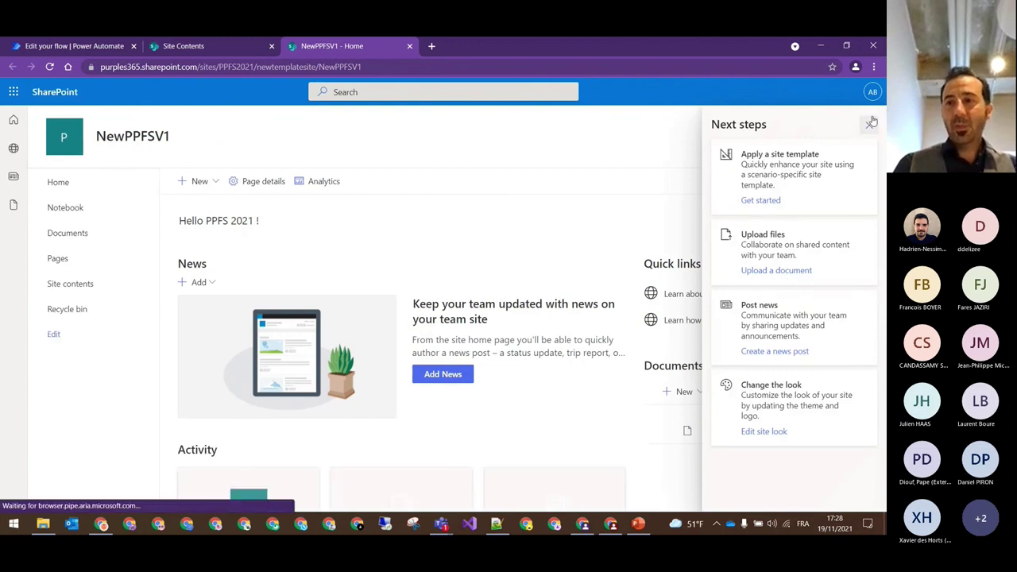
pyautogui.click(869, 125)
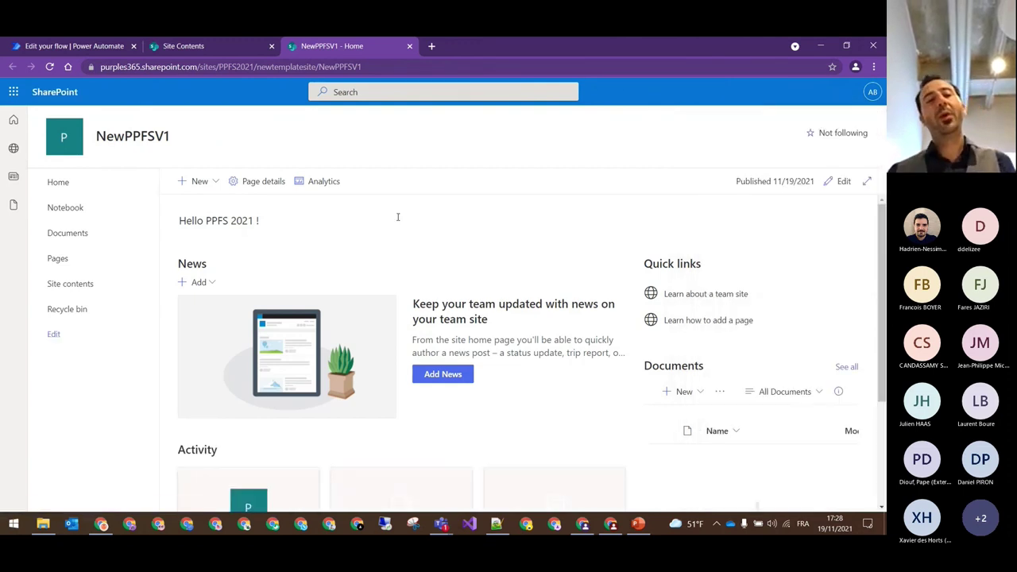
pyautogui.moveTo(182, 221); pyautogui.dragTo(292, 230)
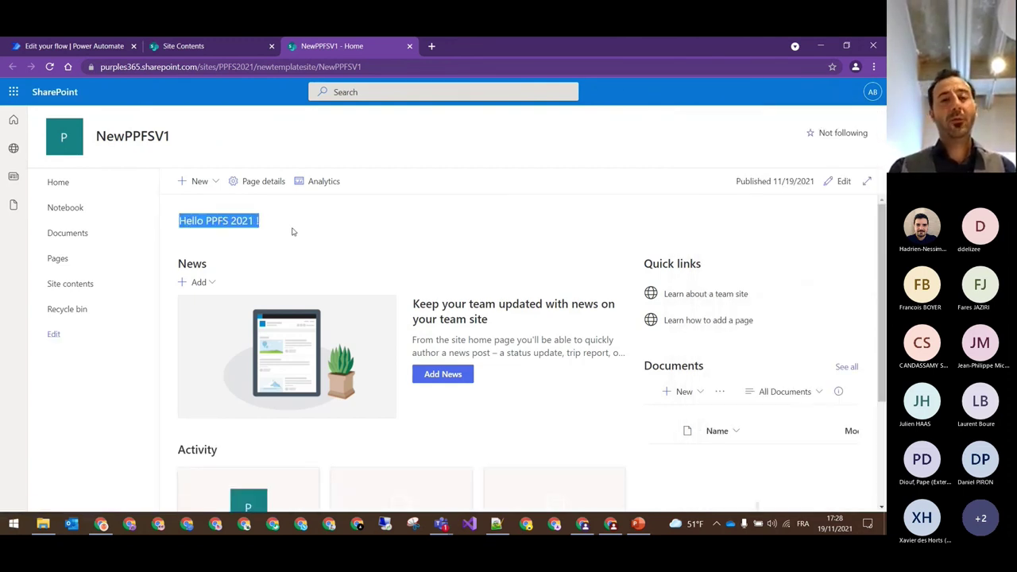
pyautogui.click(291, 230)
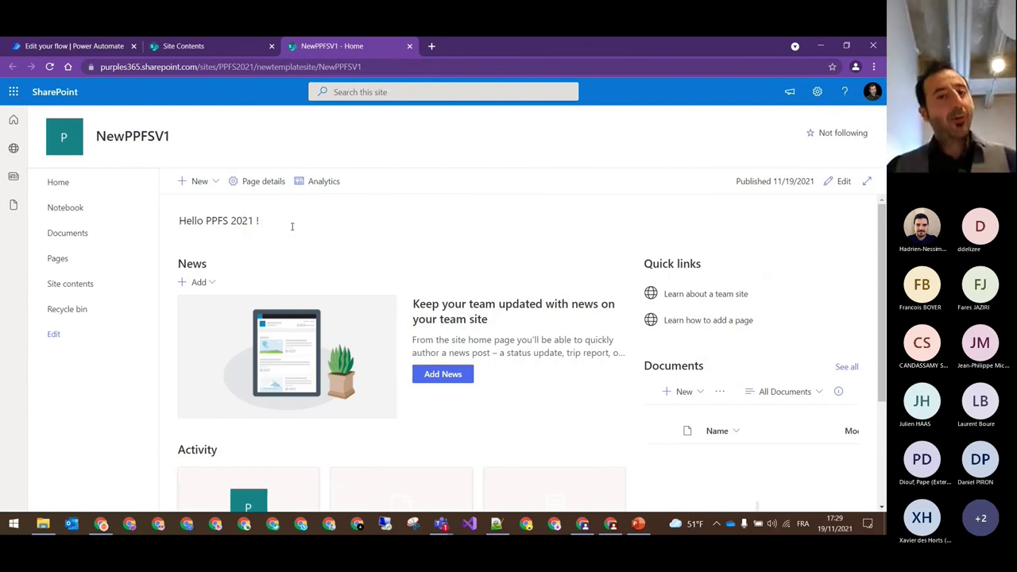
# - Return to the ProvisionSite flow in Power Automate and collapse its ProvisionSite action
pyautogui.click(610, 524)
pyautogui.click(610, 525)
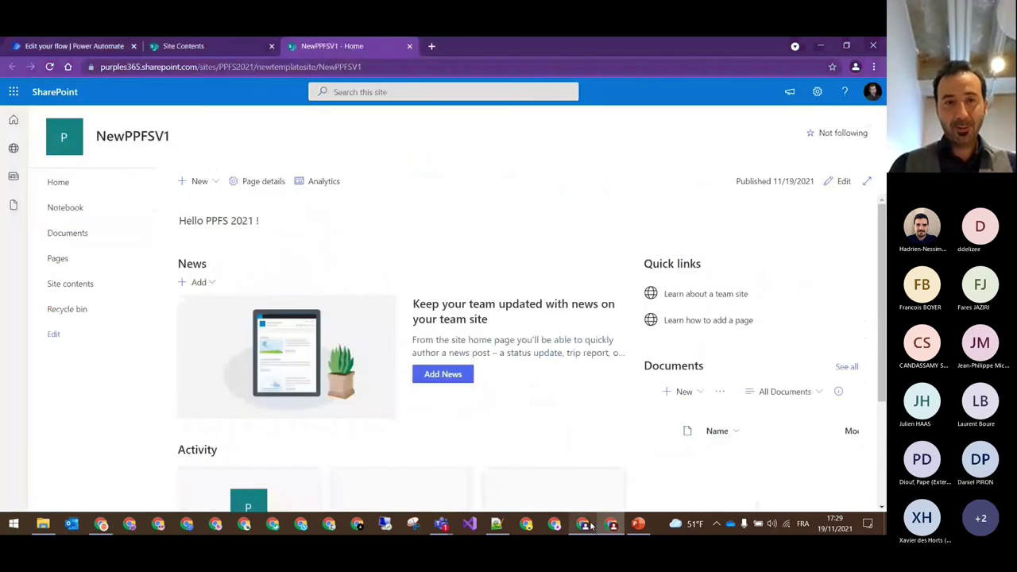
pyautogui.click(104, 46)
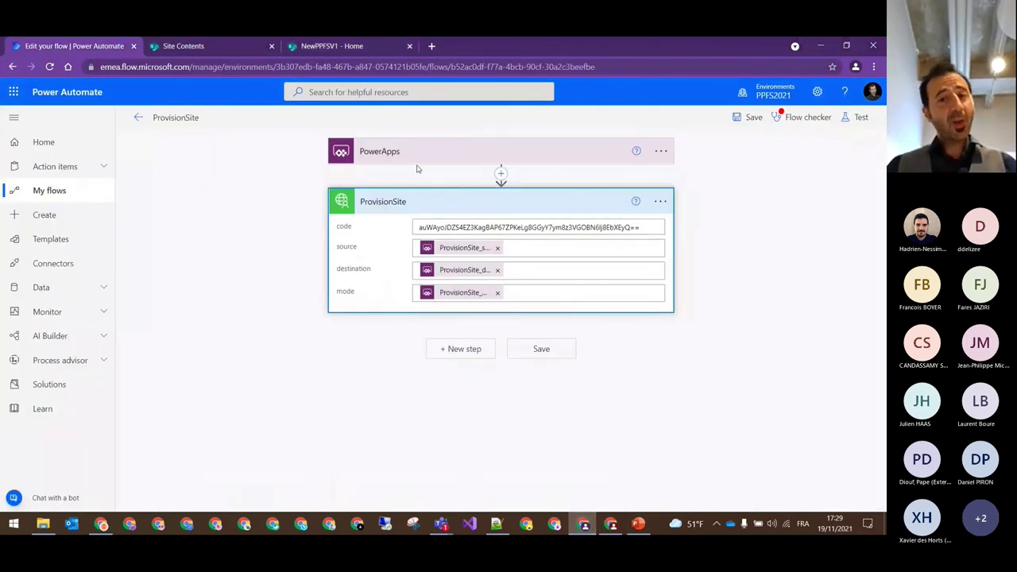
pyautogui.click(445, 201)
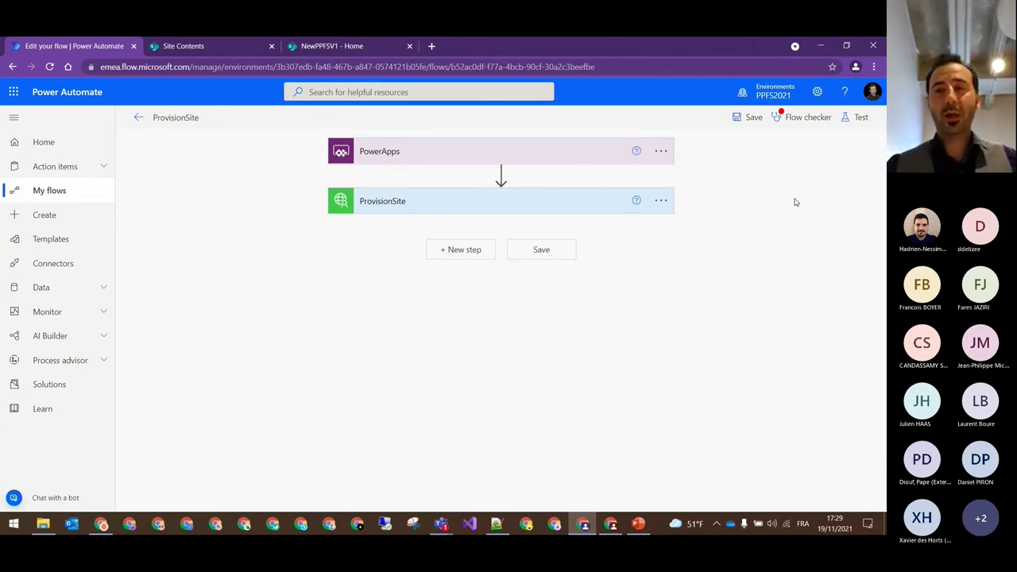
# - Save the ProvisionSite flow and start a manual test of it
pyautogui.click(859, 118)
pyautogui.click(753, 178)
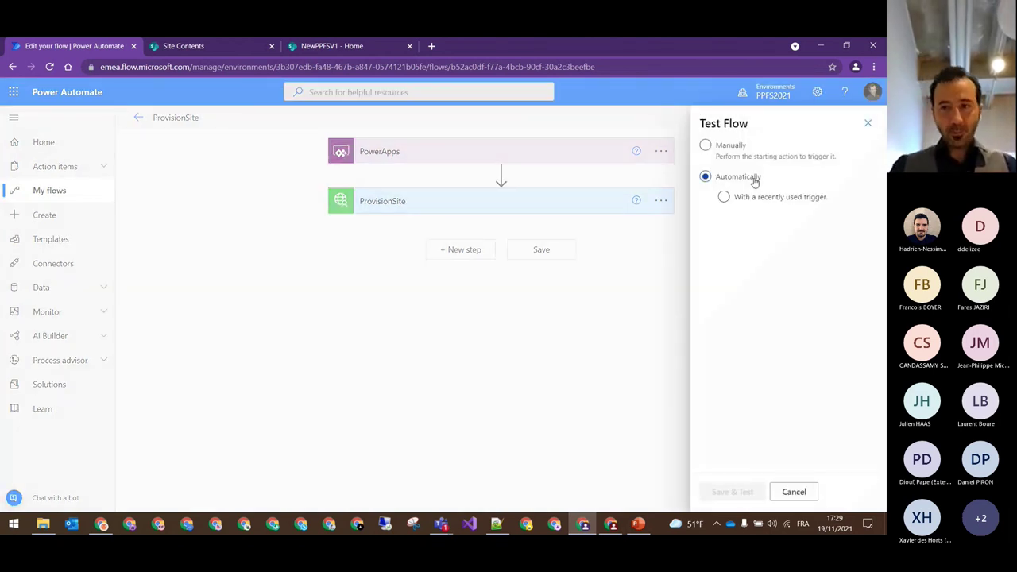
pyautogui.click(724, 196)
pyautogui.click(706, 145)
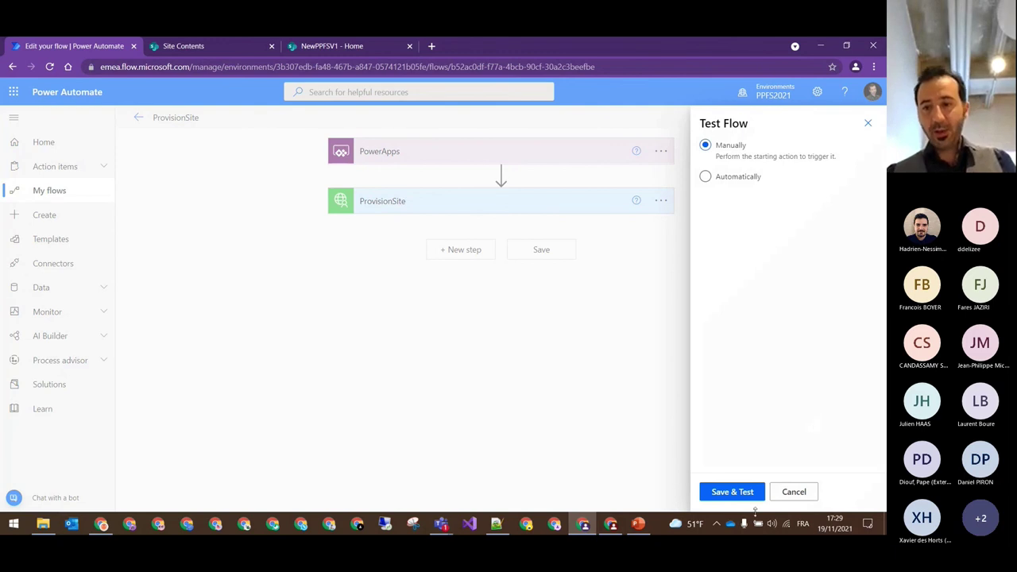
pyautogui.click(732, 493)
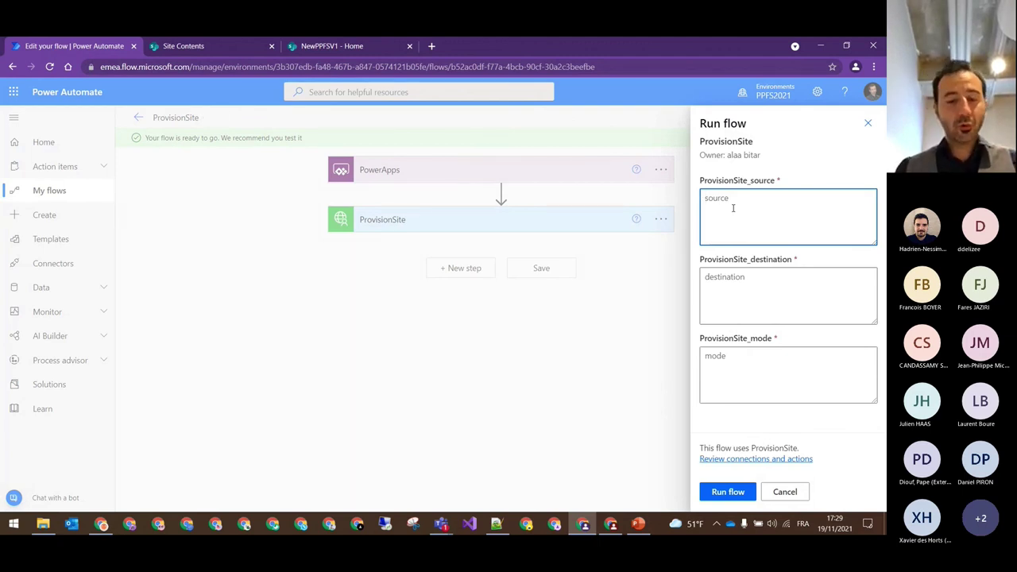
# - Set the flow run's ProvisionSite_source parameter to newppfs2021v2
pyautogui.write('new')
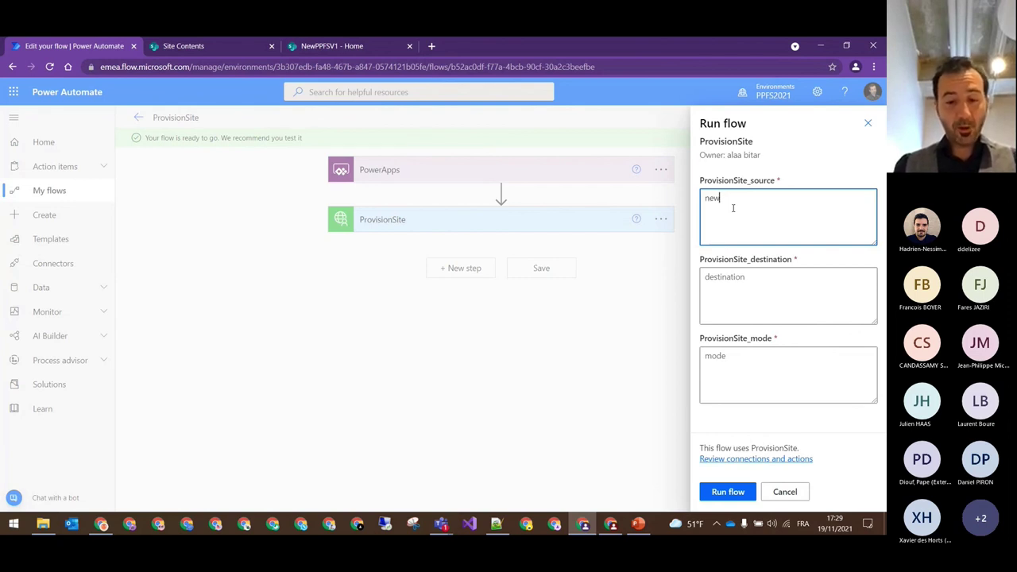
pyautogui.write('ppfs')
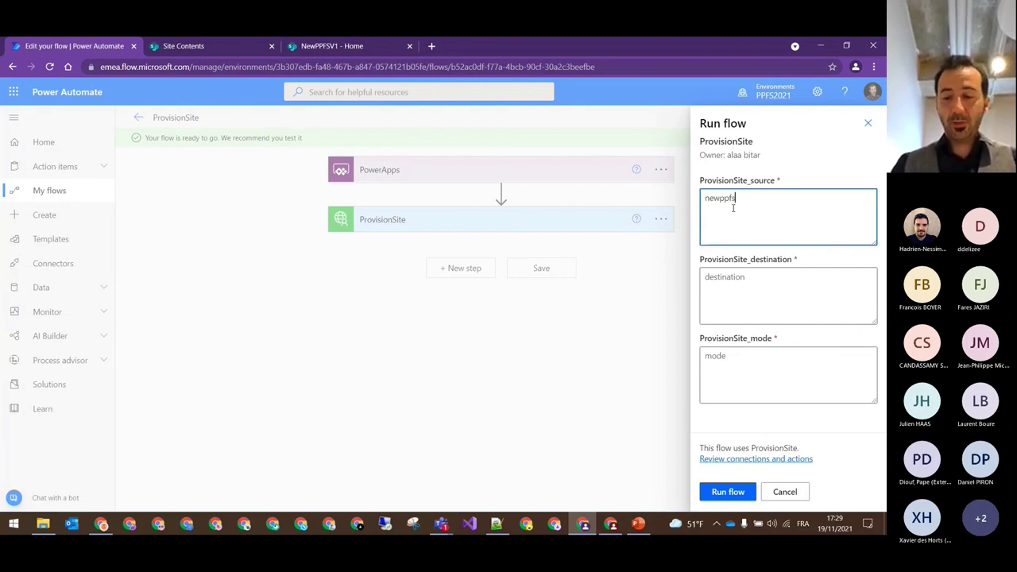
pyautogui.write('2021')
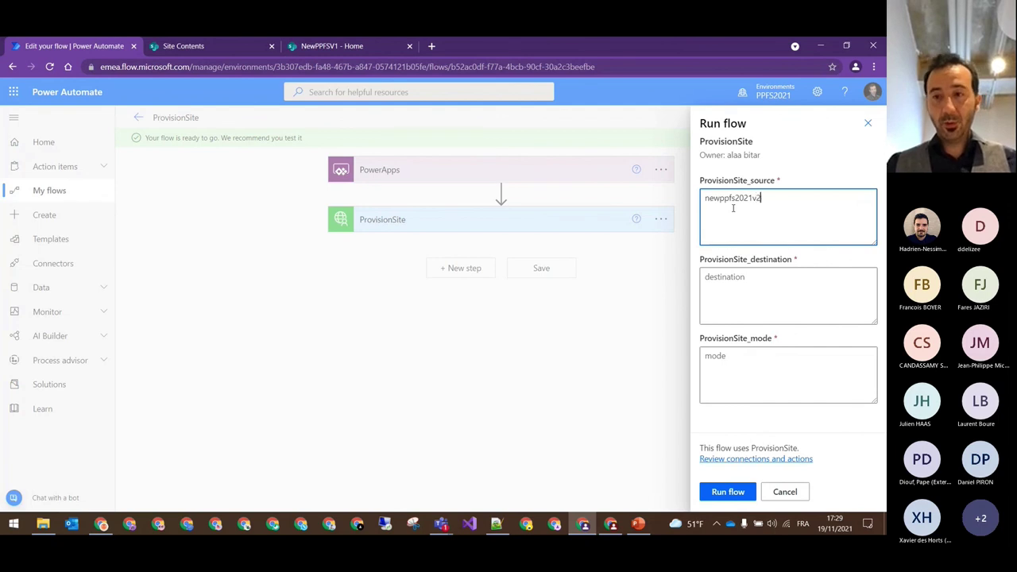
pyautogui.write('v2')
pyautogui.click(751, 295)
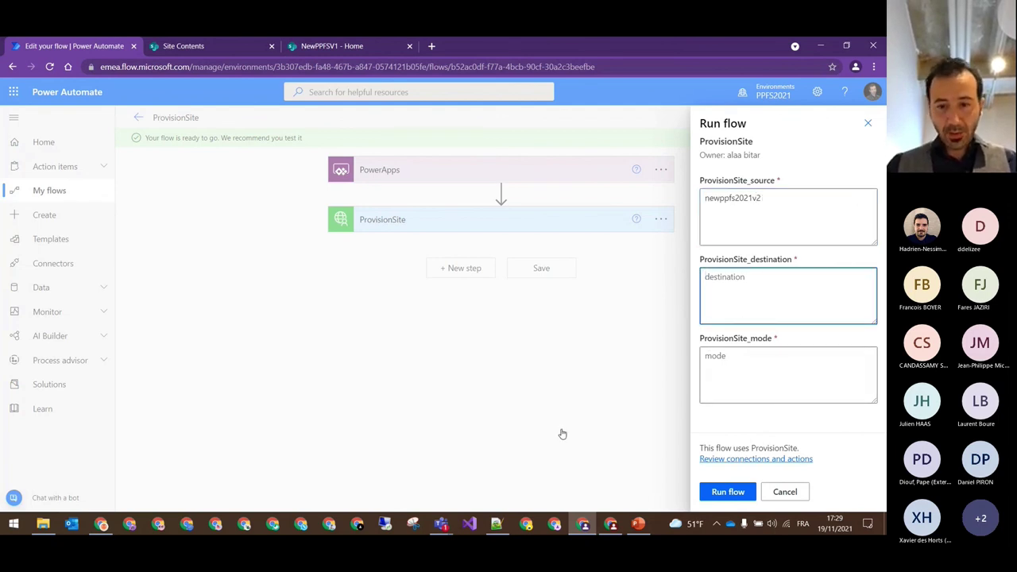
pyautogui.click(184, 45)
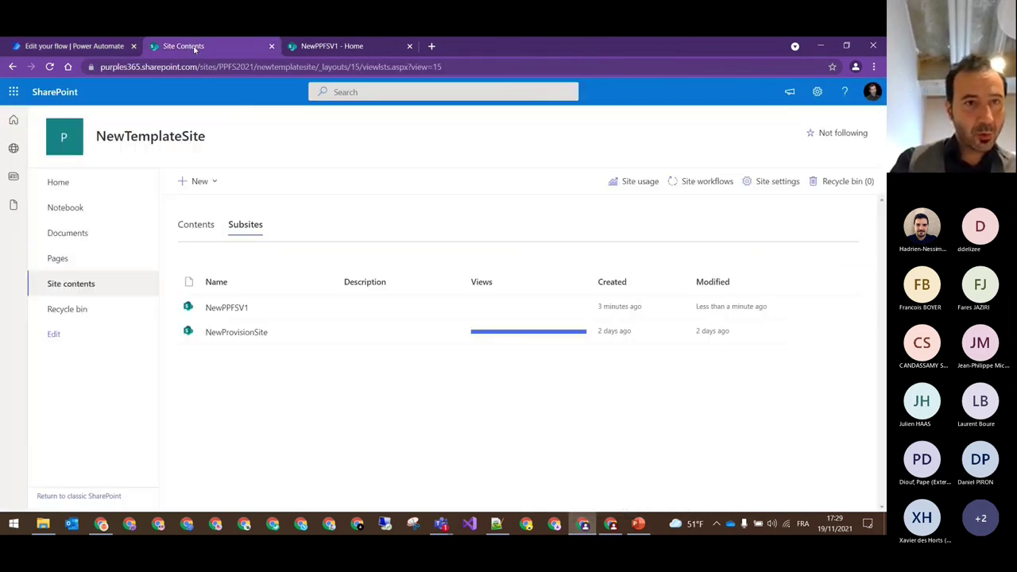
pyautogui.moveTo(318, 67); pyautogui.dragTo(86, 74)
pyautogui.hotkey('ctrl', 'c')
pyautogui.click(75, 46)
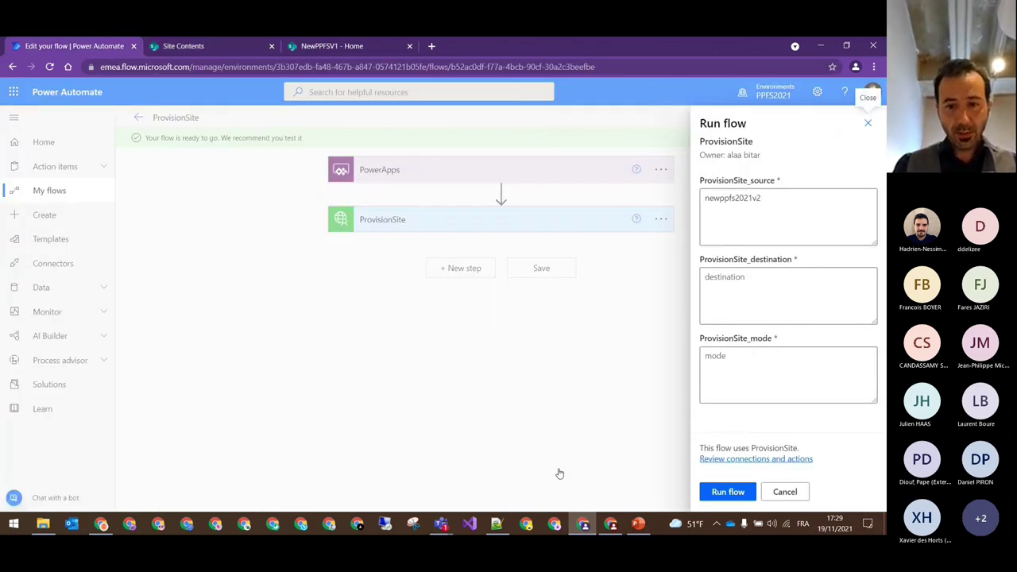
pyautogui.click(722, 314)
pyautogui.hotkey('ctrl', 'v')
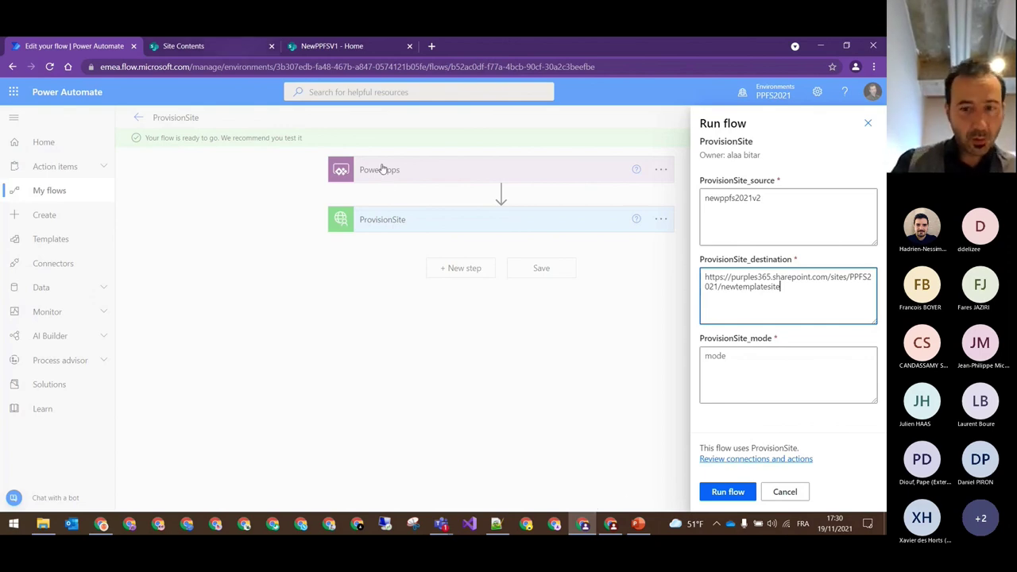
# - In the Azure portal, close the function's test pane and clear its log, then return to the flow run form
pyautogui.click(611, 525)
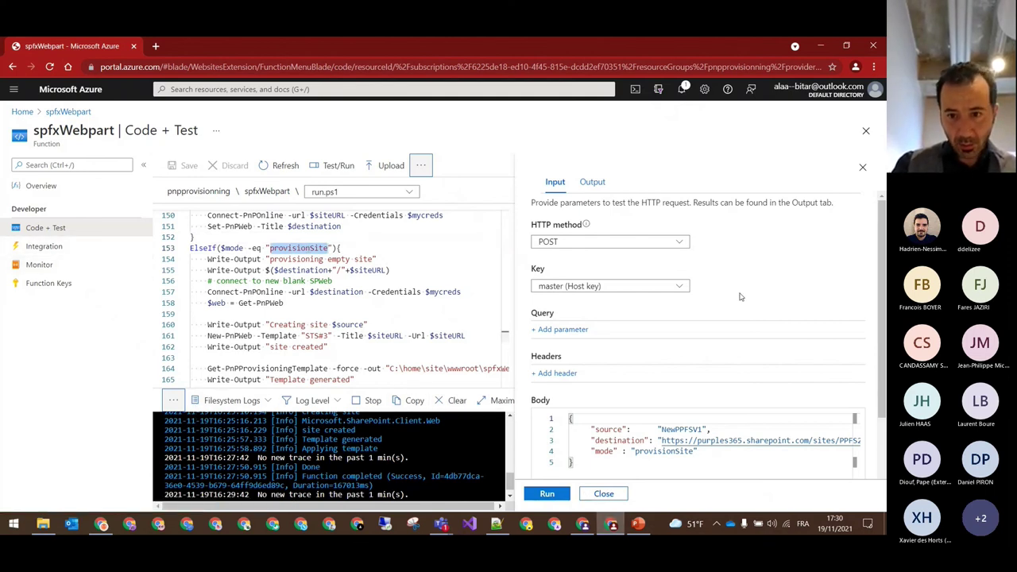
pyautogui.click(604, 493)
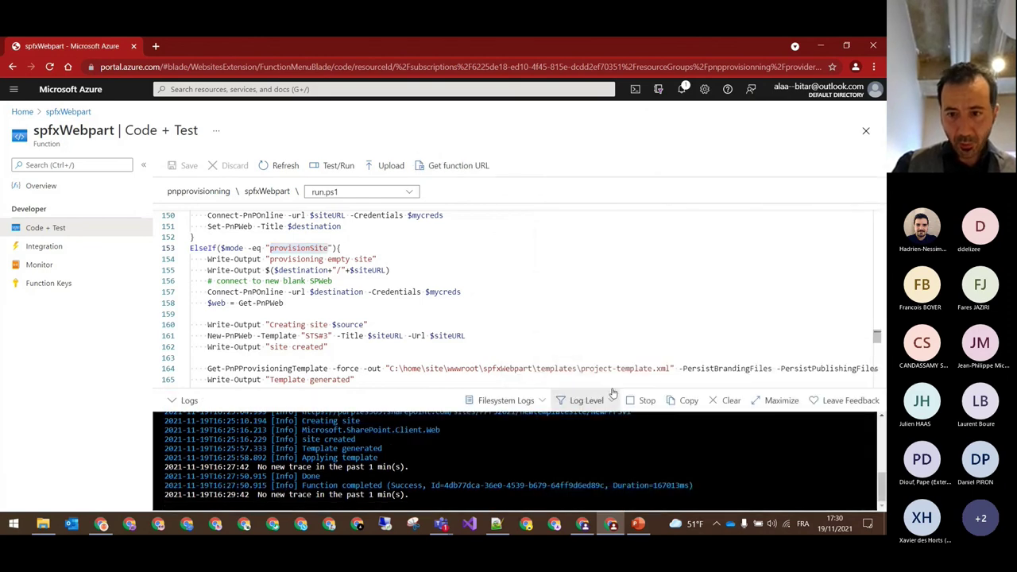
pyautogui.click(735, 405)
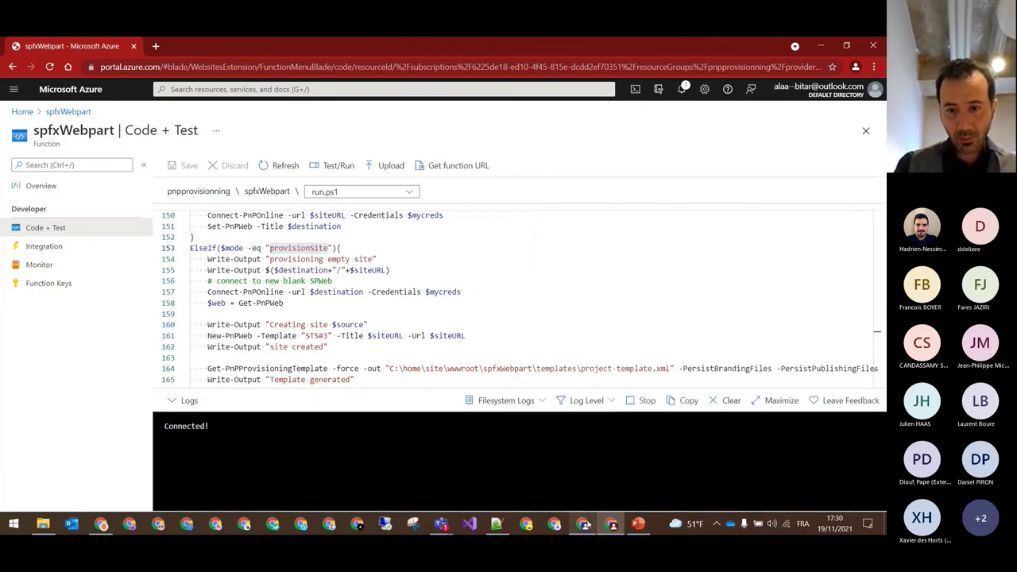
pyautogui.click(584, 525)
# - Set the ProvisionSite_mode parameter to provisionSite and run the flow
pyautogui.click(730, 363)
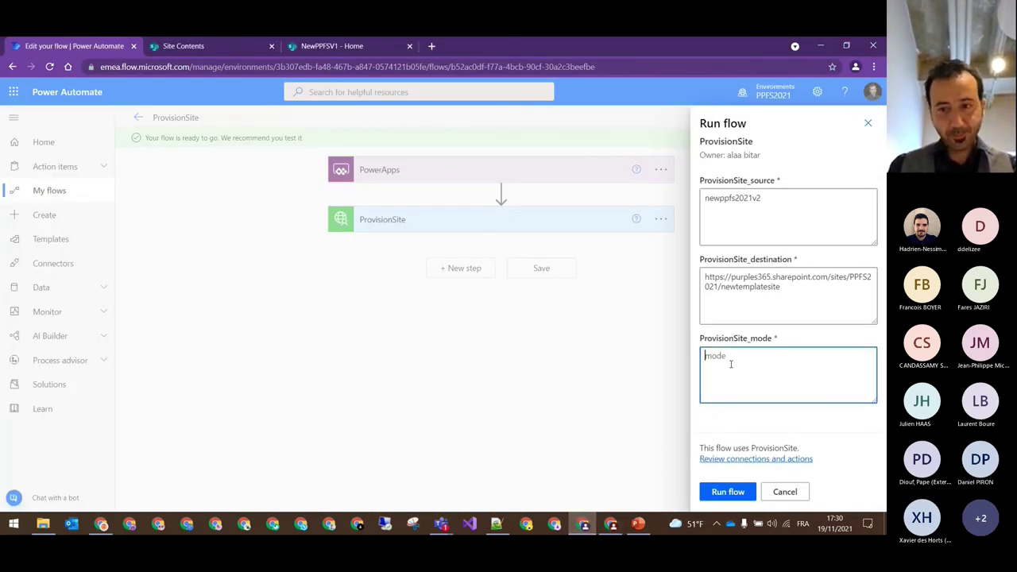
pyautogui.write('provisionSite')
pyautogui.click(843, 418)
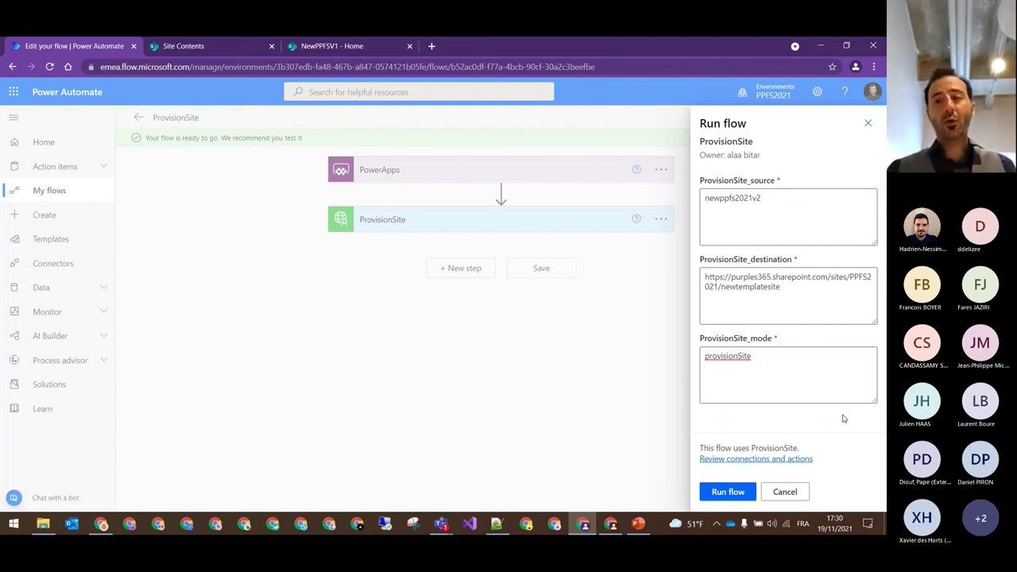
pyautogui.click(823, 395)
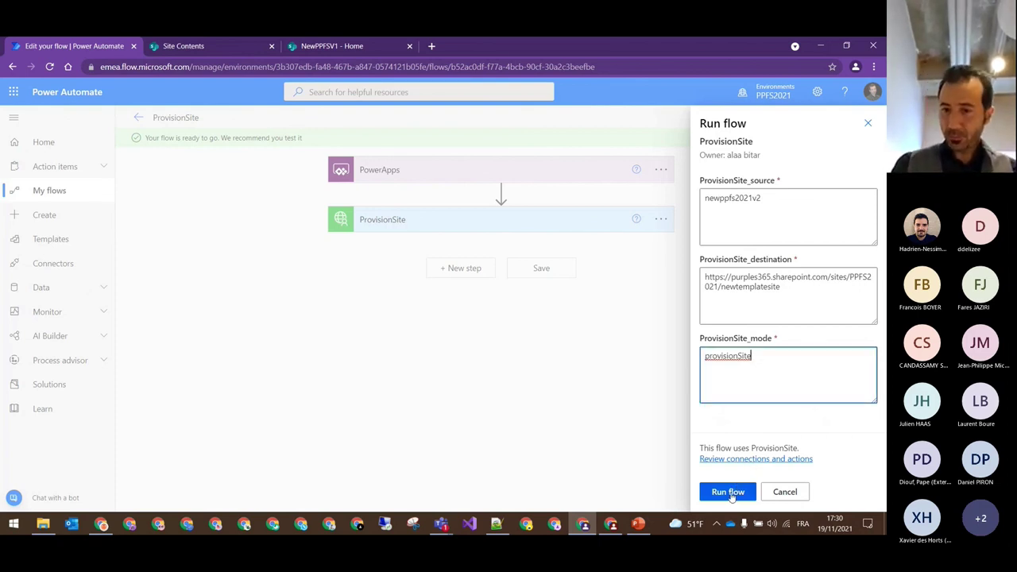
pyautogui.click(728, 492)
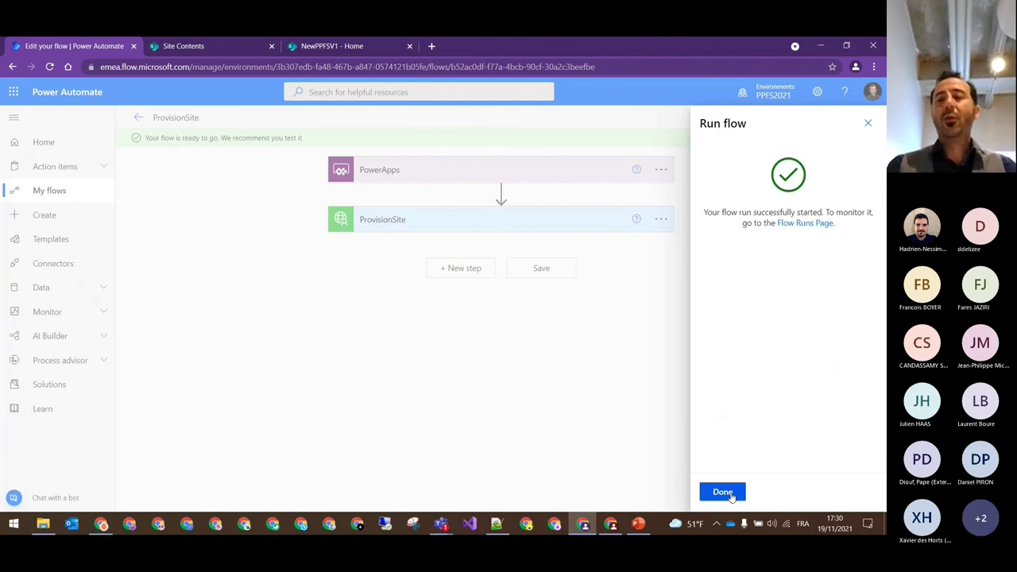
# - Close the run confirmation and examine the source, destination and mode outputs of the flow run's PowerApps trigger
pyautogui.click(723, 493)
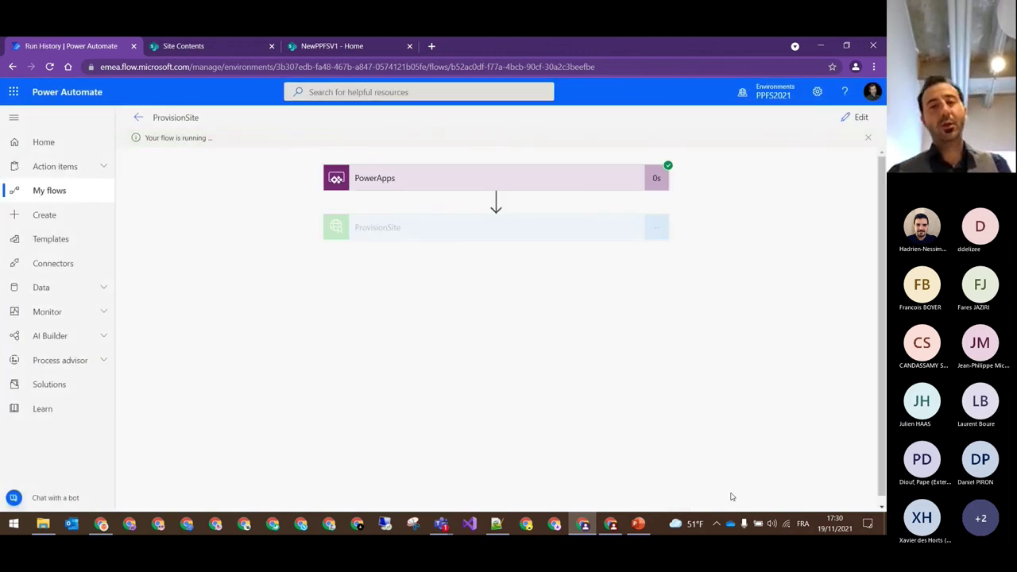
pyautogui.click(508, 187)
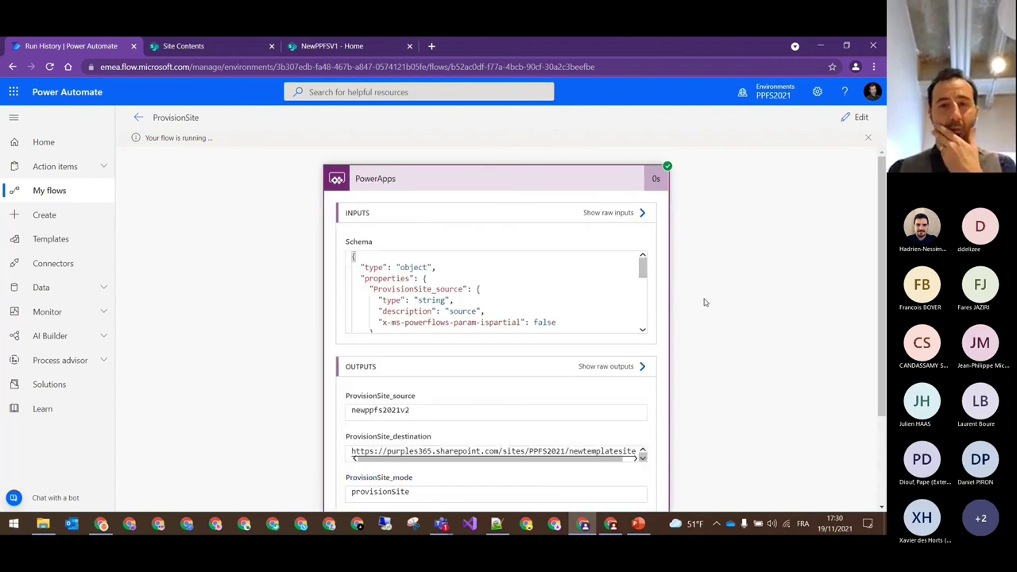
pyautogui.scroll(-1, 704, 301)
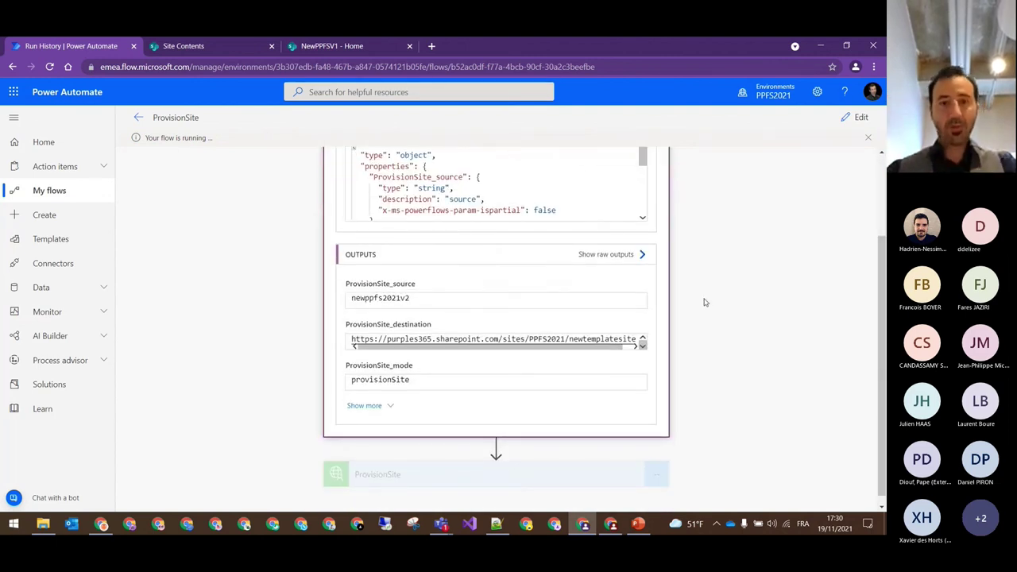
pyautogui.click(635, 346)
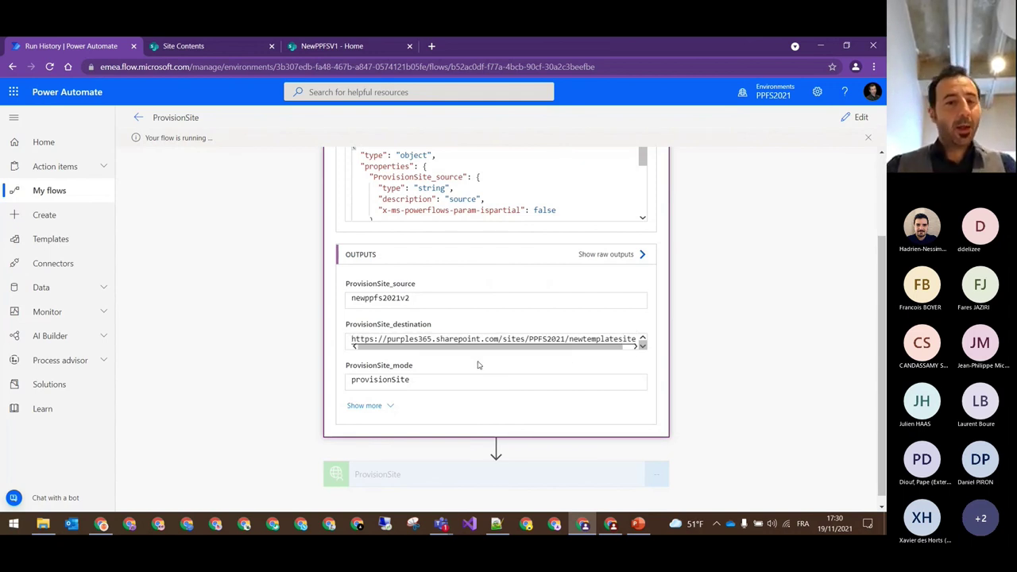
pyautogui.doubleClick(388, 298)
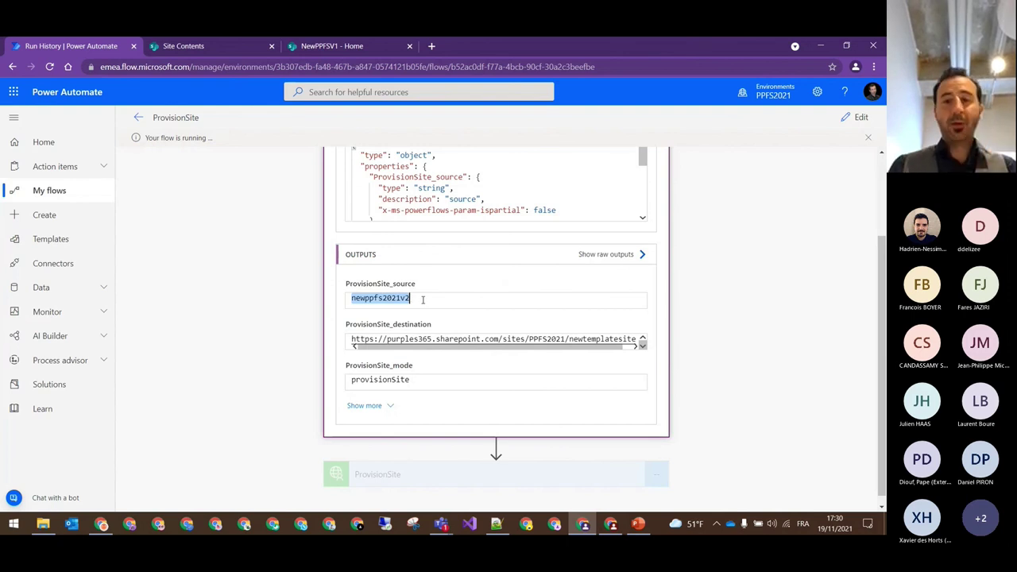
pyautogui.click(423, 299)
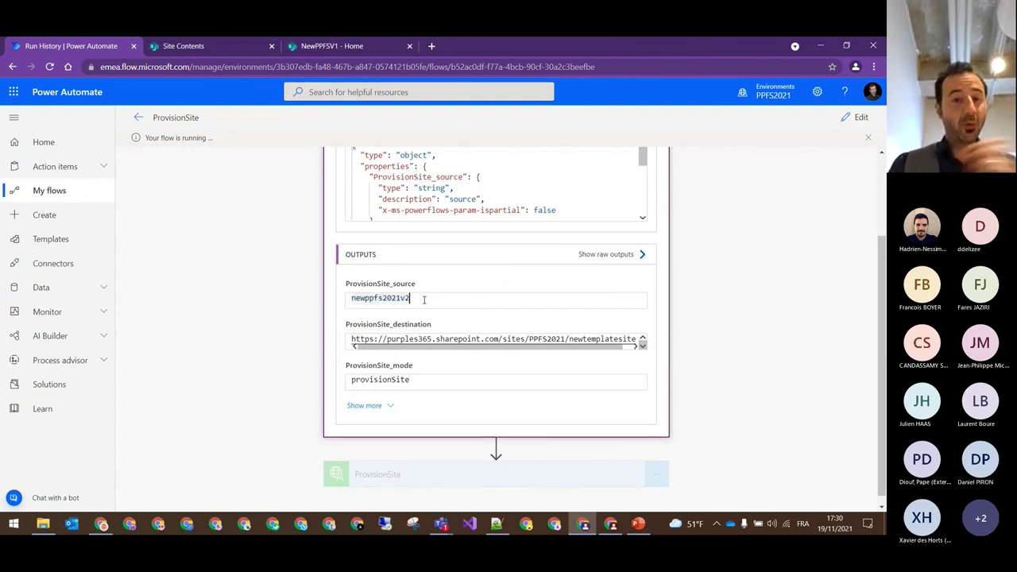
pyautogui.moveTo(517, 347); pyautogui.dragTo(397, 350)
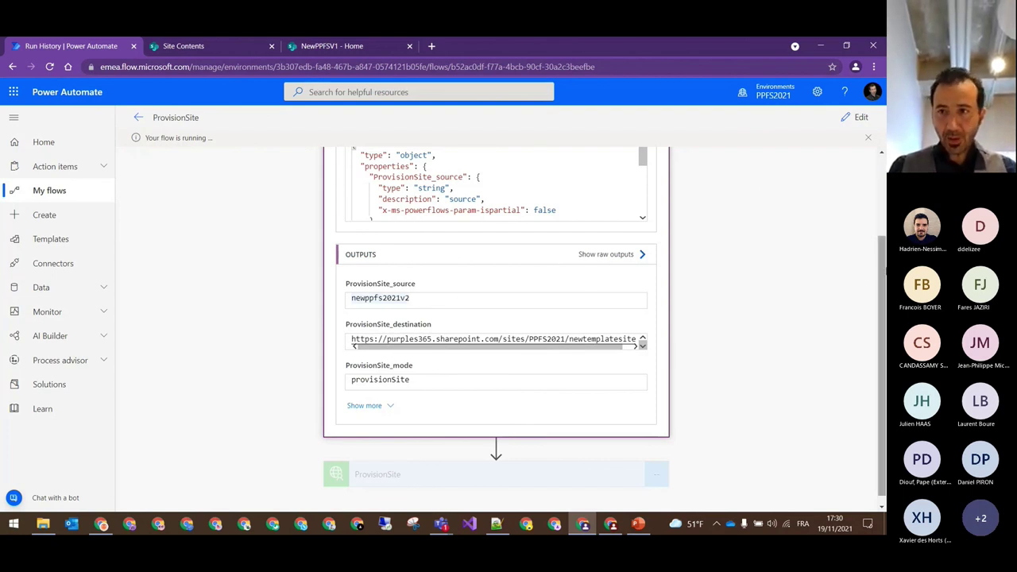
pyautogui.scroll(2, 593, 184)
pyautogui.click(574, 178)
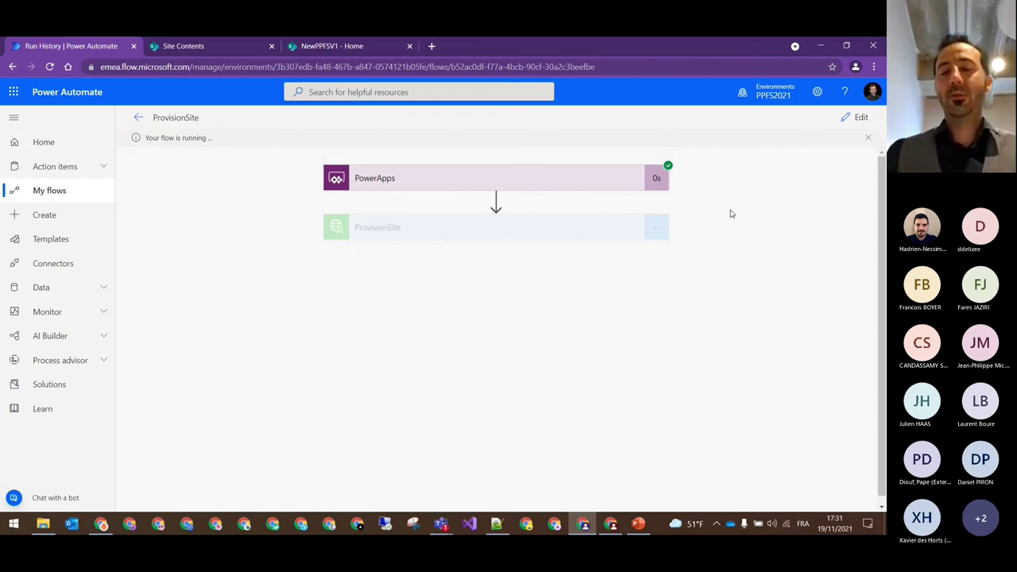
# - In the Azure portal, enlarge the function's log pane and copy the newppfs2021v2 site address from the log
pyautogui.click(611, 524)
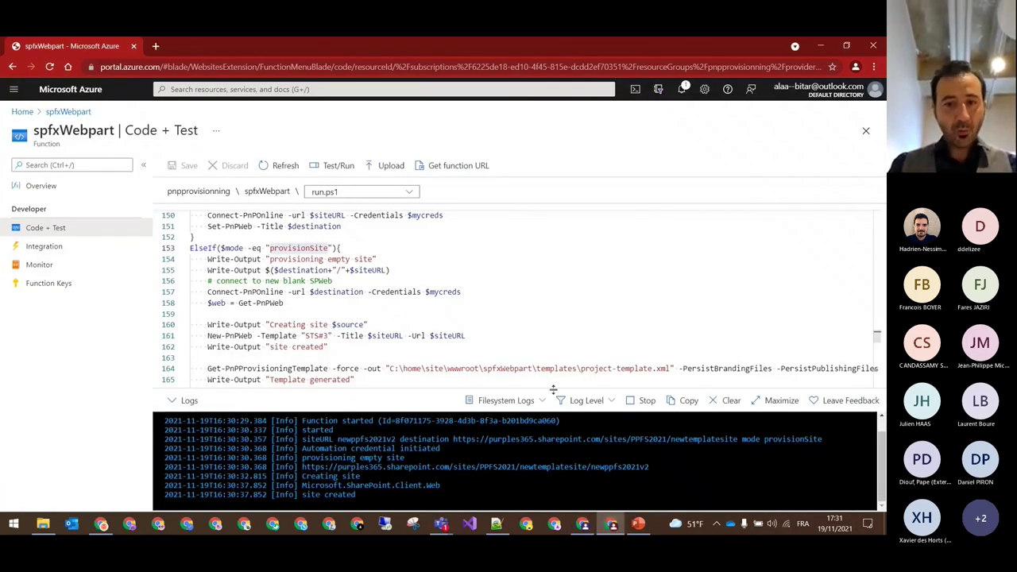
pyautogui.moveTo(554, 389); pyautogui.dragTo(560, 292)
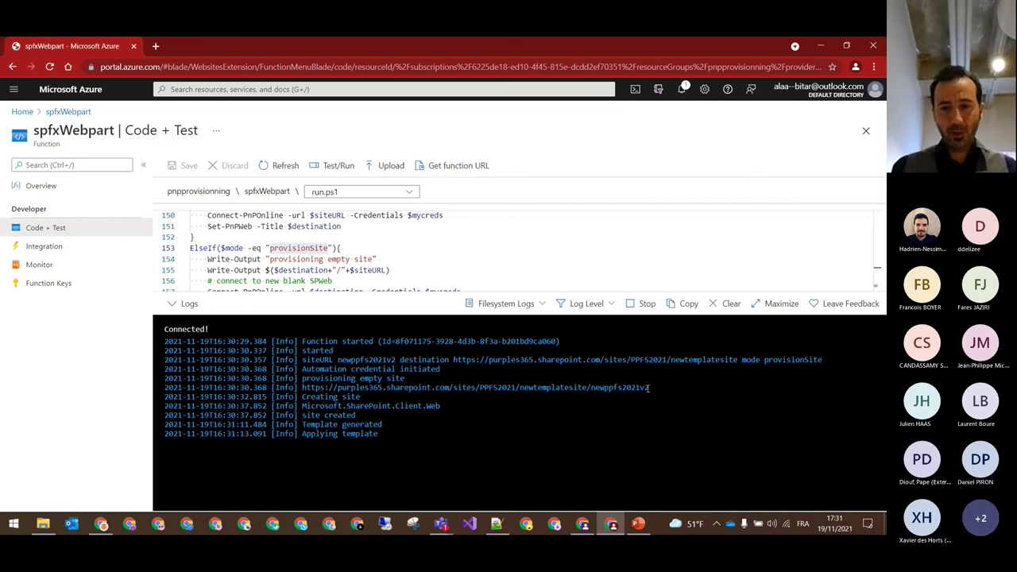
pyautogui.moveTo(650, 388); pyautogui.dragTo(302, 388)
pyautogui.hotkey('ctrl', 'c')
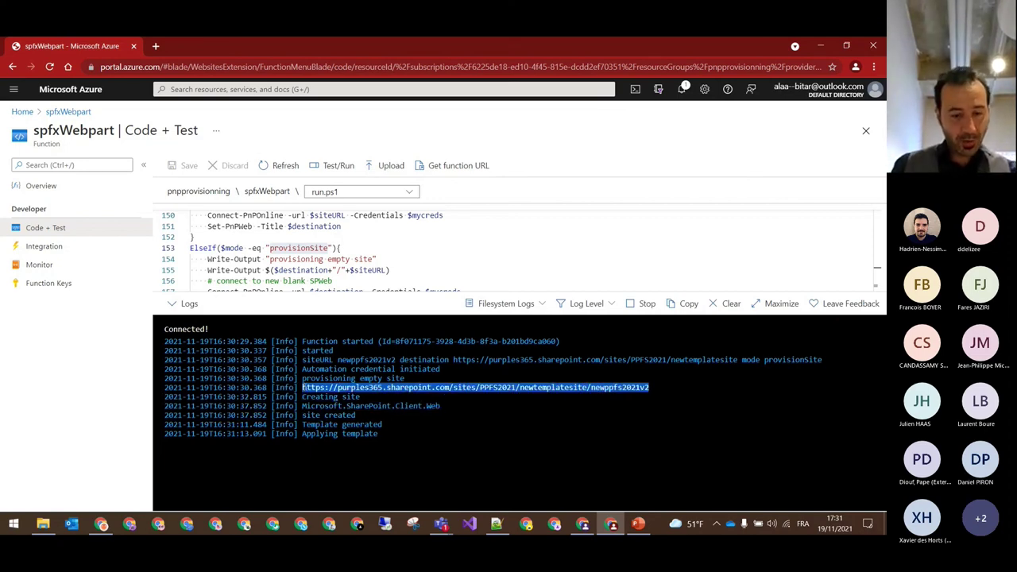
# - Open the copied newppfs2021v2 site address in a new tab beside the flow run and dismiss the Next steps pane
pyautogui.click(583, 523)
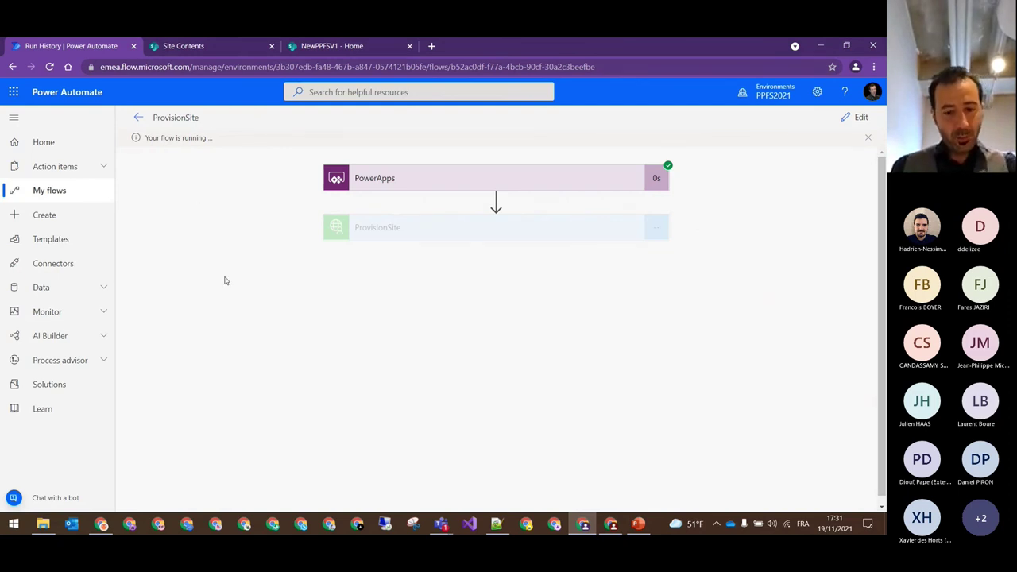
pyautogui.hotkey('ctrl', 't')
pyautogui.hotkey('ctrl', 'v')
pyautogui.press('Return')
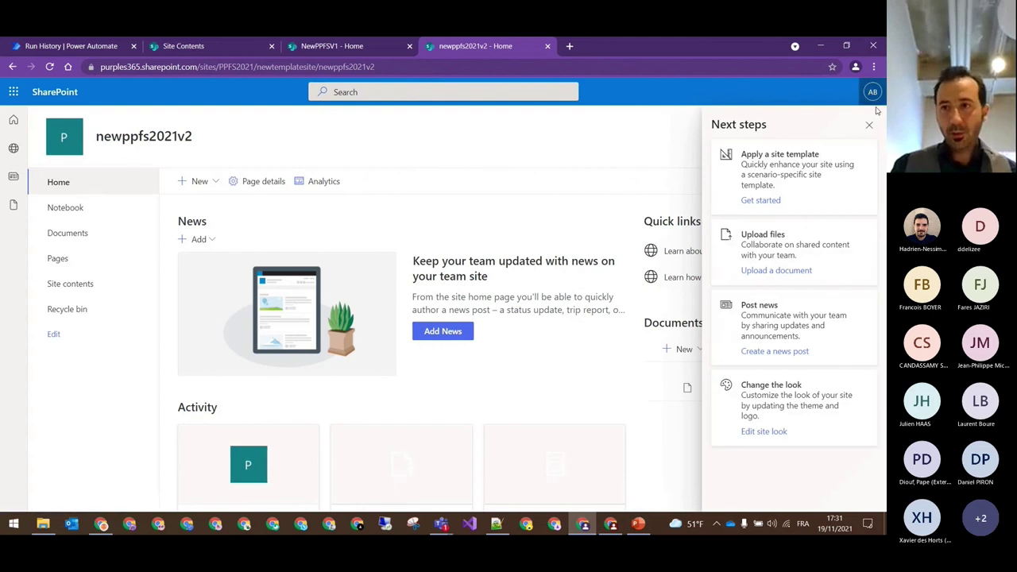
pyautogui.click(870, 127)
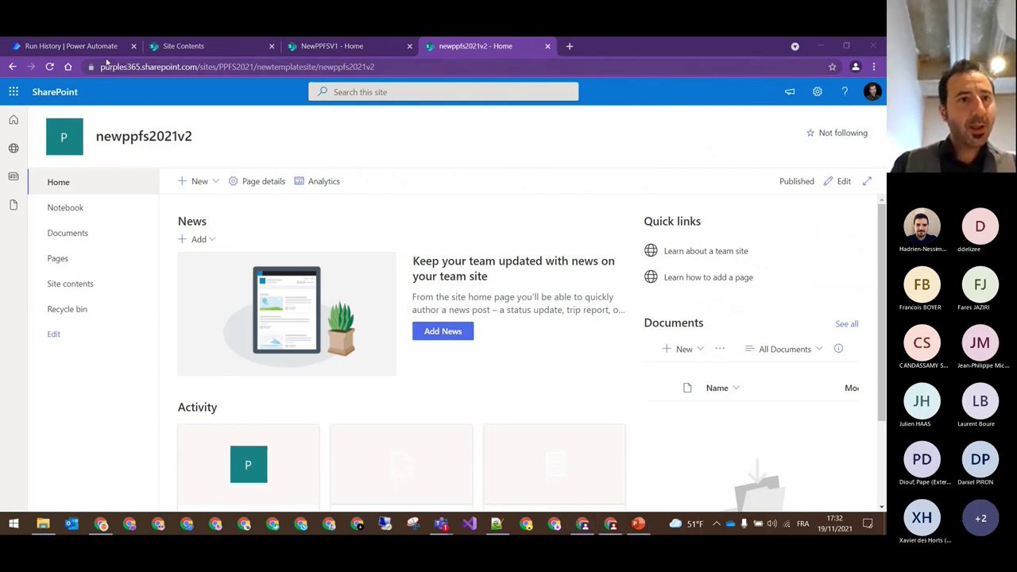
# - Check the flow run's progress in Power Automate and the function's log in the Azure portal
pyautogui.click(107, 48)
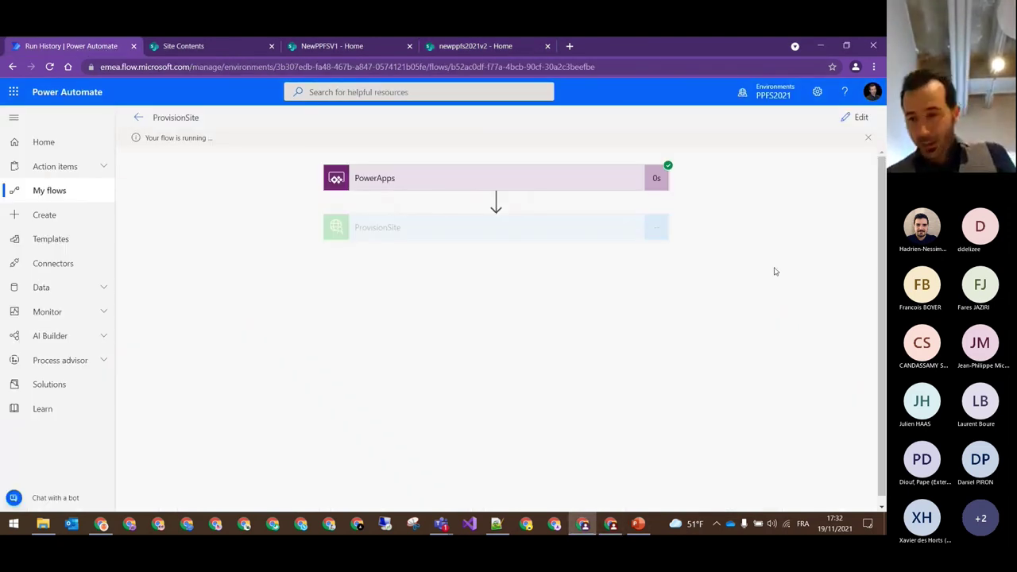
pyautogui.click(611, 525)
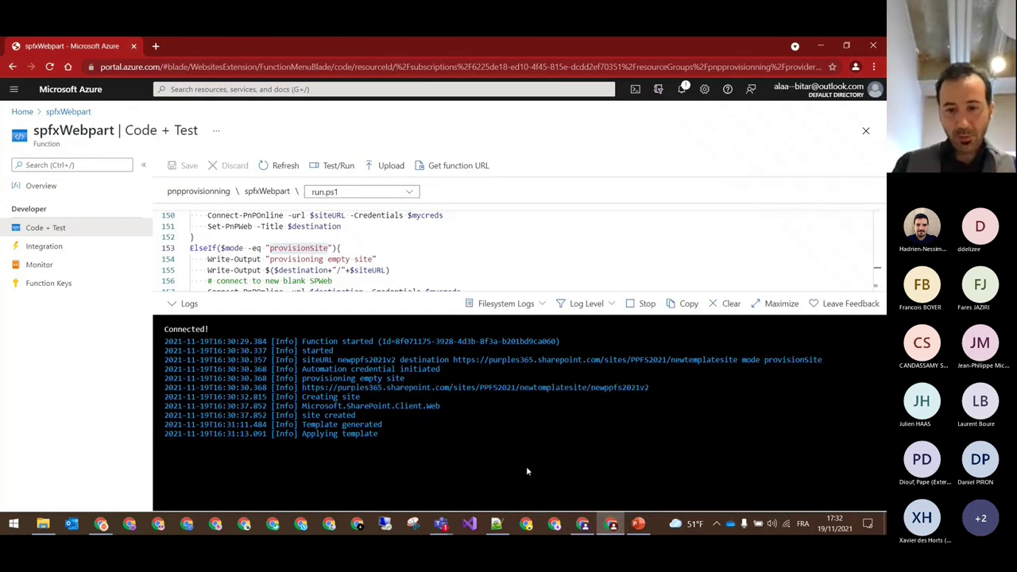
pyautogui.click(611, 525)
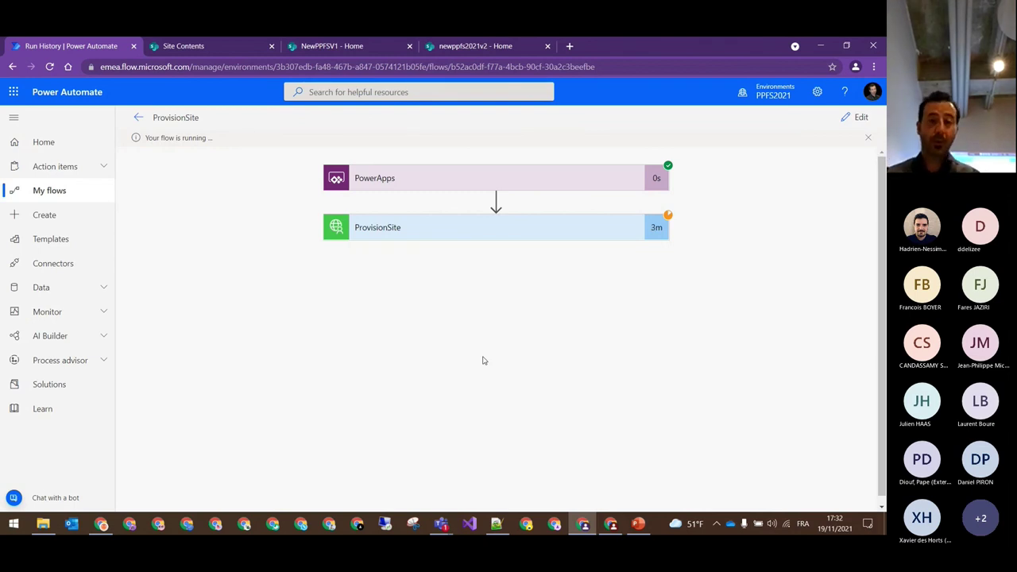
# - Examine the ProvisionSite action's status message and inputs in the flow run, then collapse the action
pyautogui.click(556, 228)
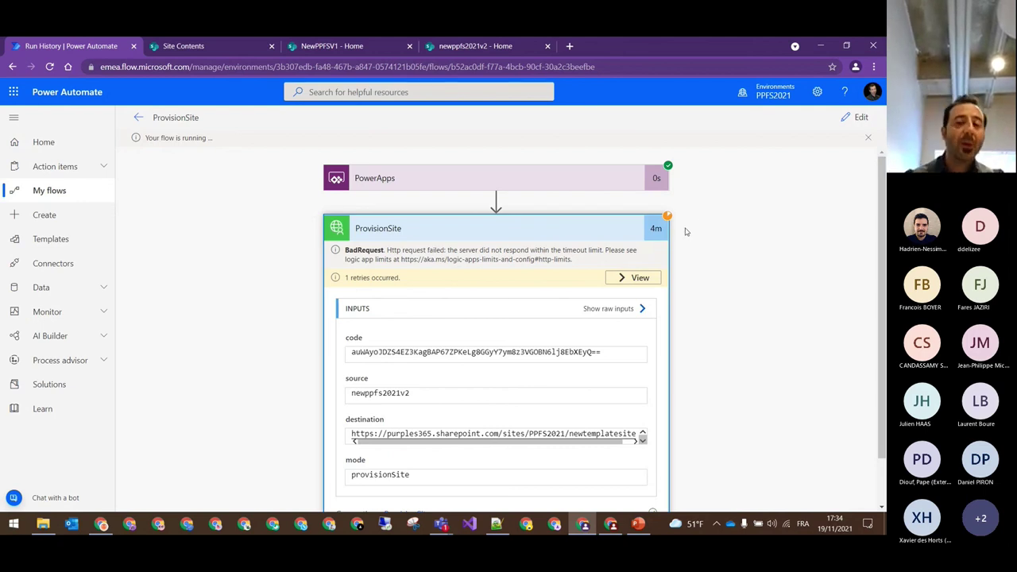
pyautogui.click(604, 238)
pyautogui.click(604, 238)
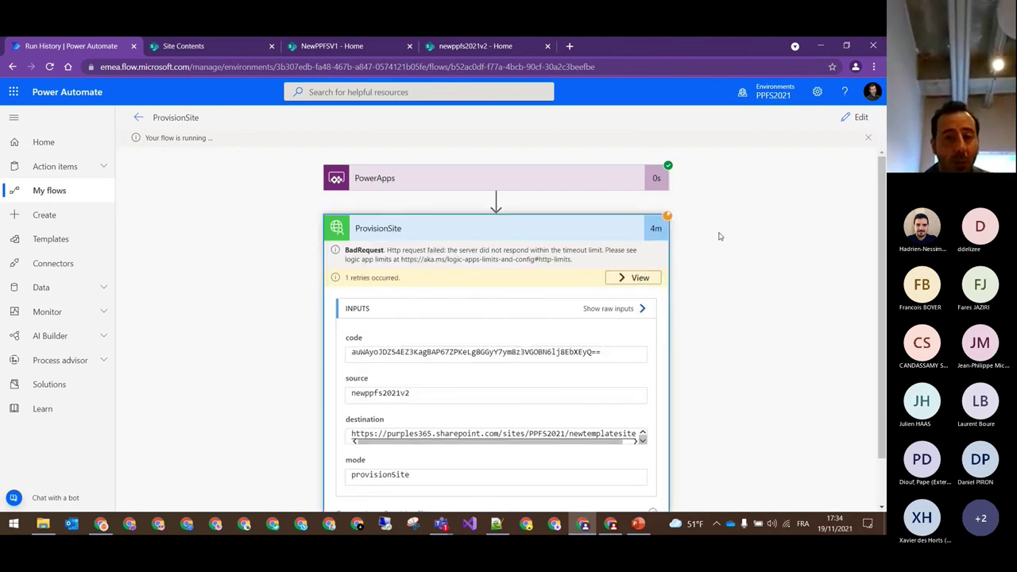
pyautogui.moveTo(401, 260); pyautogui.dragTo(577, 259)
pyautogui.click(584, 262)
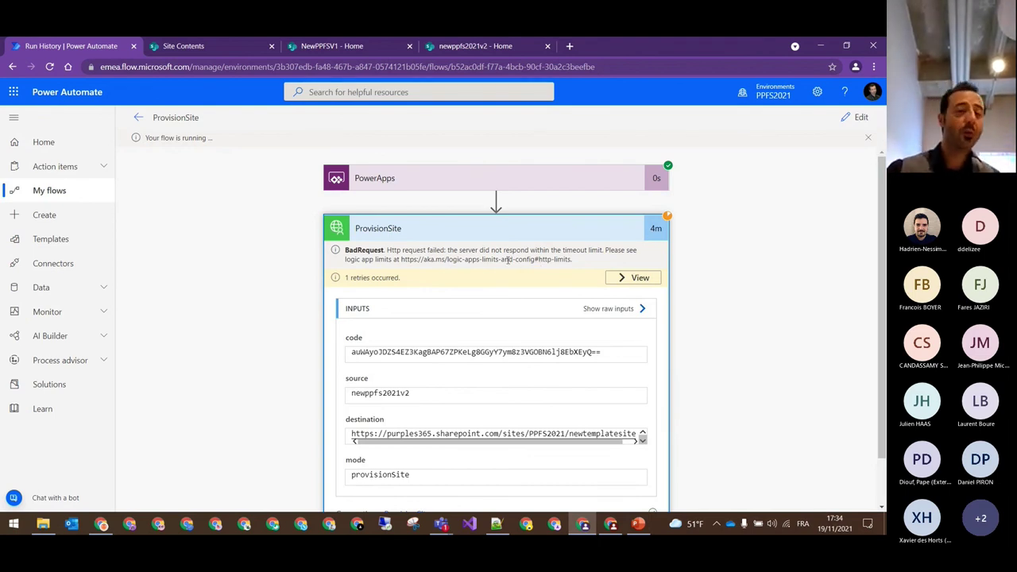
pyautogui.click(506, 231)
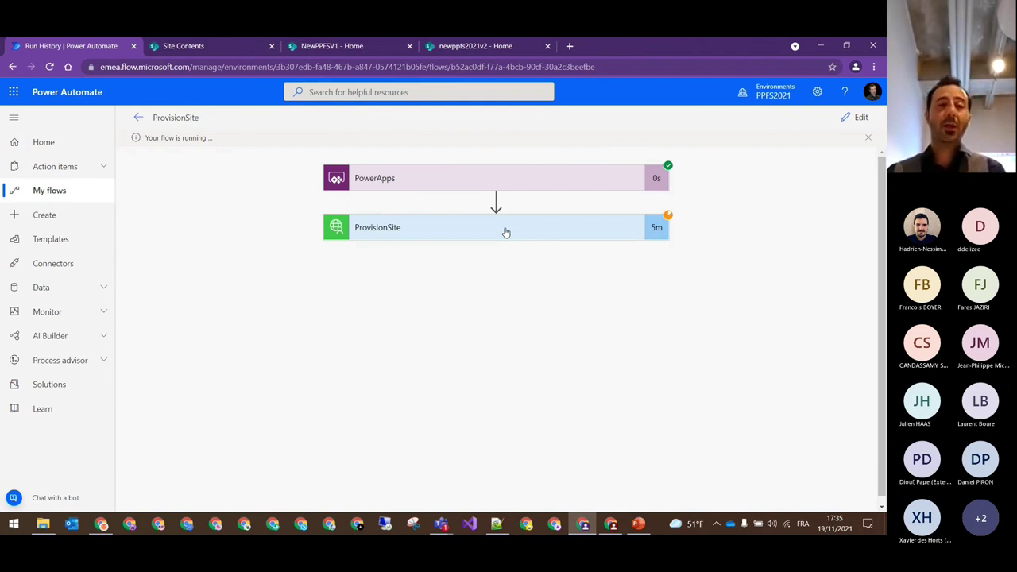
# - Open the running ProvisionSite run from the flow's 28-day run history and cancel it
pyautogui.click(138, 118)
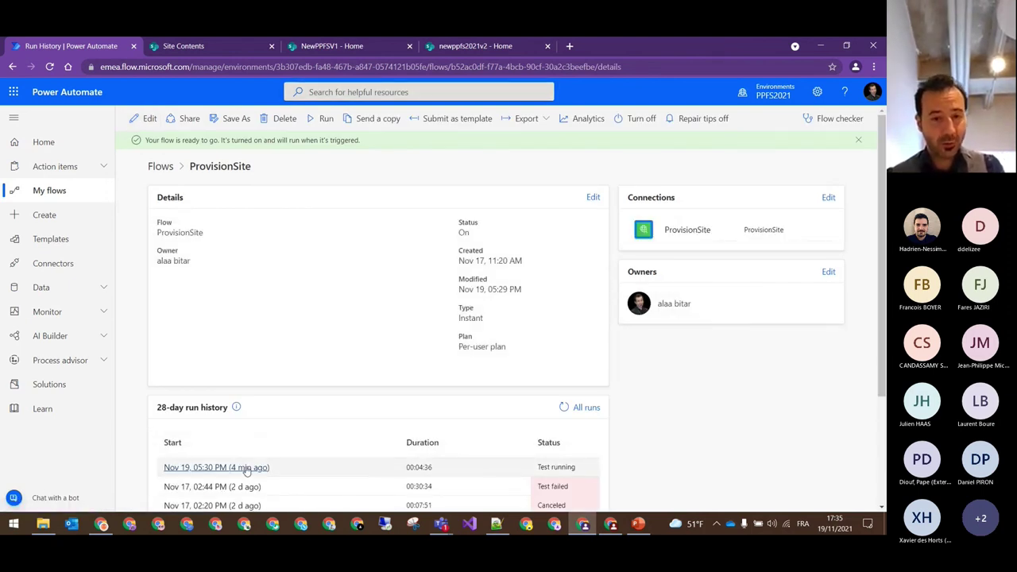
pyautogui.click(247, 469)
pyautogui.click(823, 119)
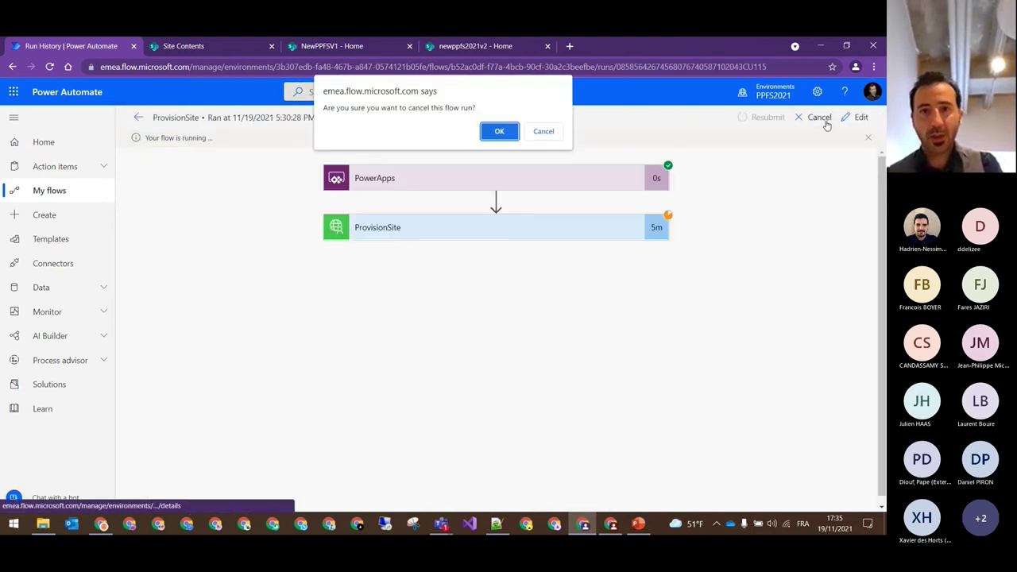
pyautogui.click(497, 132)
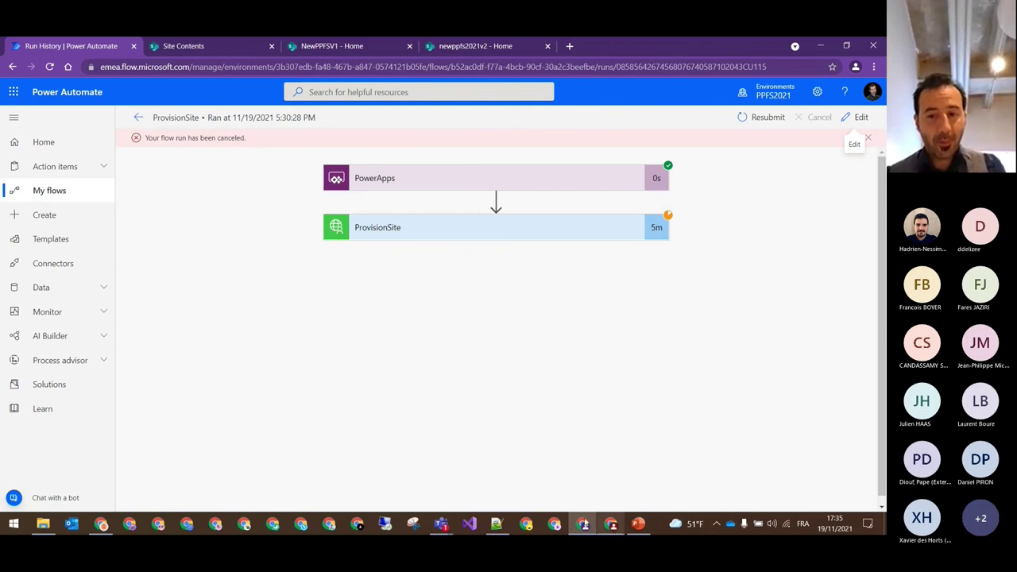
# - Review the function's latest log entries in the Azure portal, then return to the flow run
pyautogui.hotkey('alt', 'Tab')
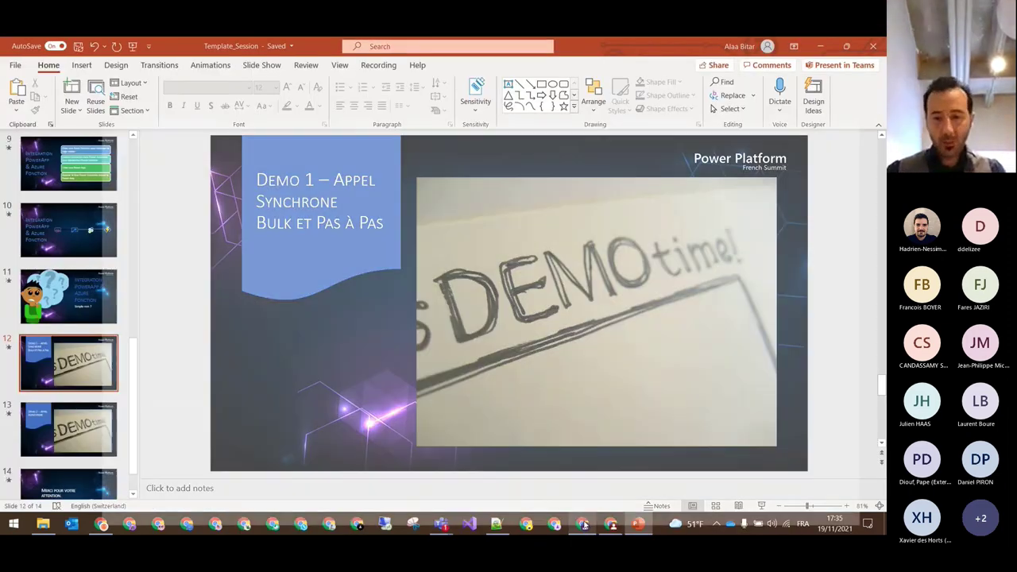
pyautogui.click(583, 525)
pyautogui.click(611, 524)
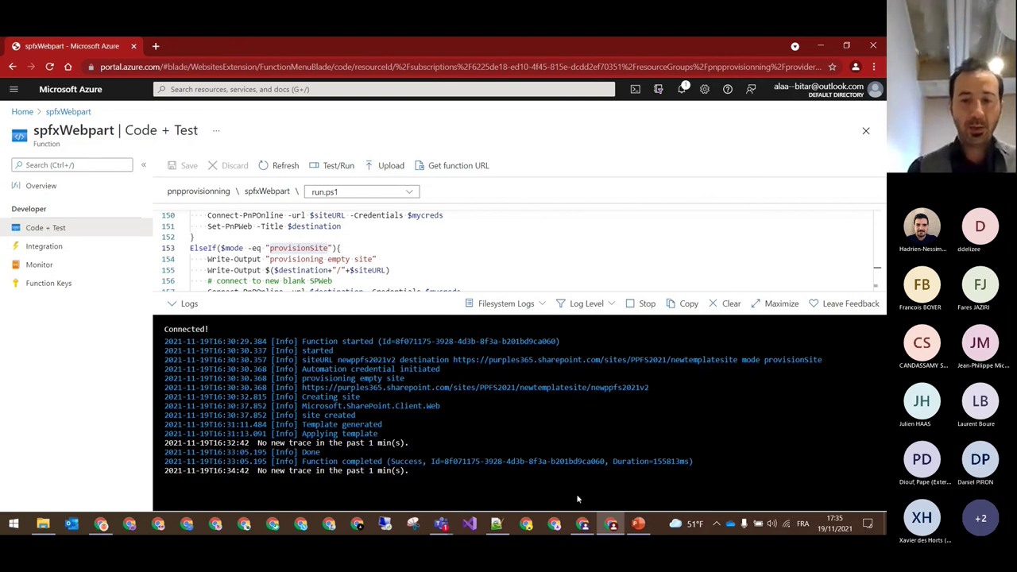
pyautogui.click(583, 524)
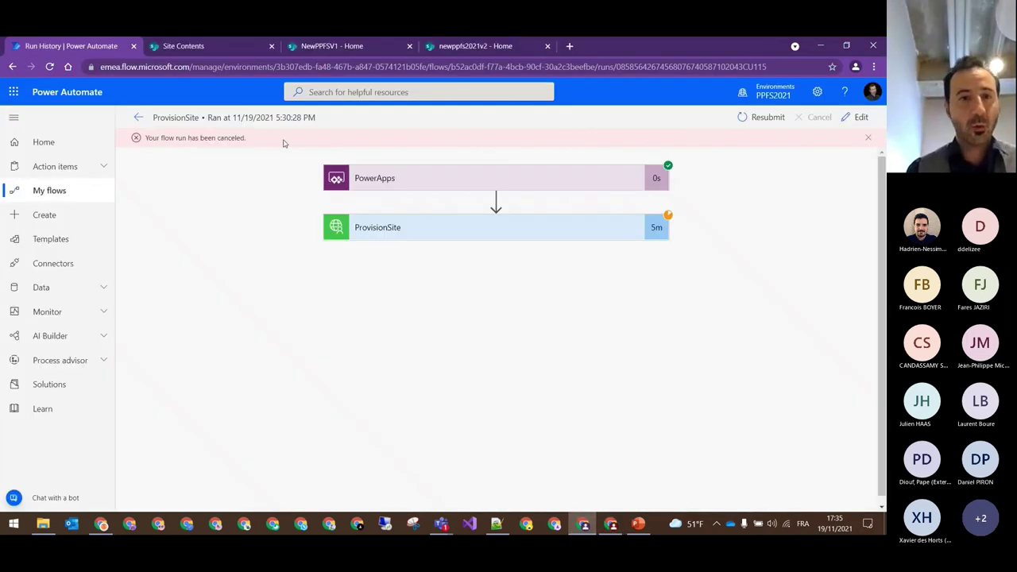
# - View the template site's subsites, then reload the newppfs2021v2 home page to check the applied template content
pyautogui.click(191, 46)
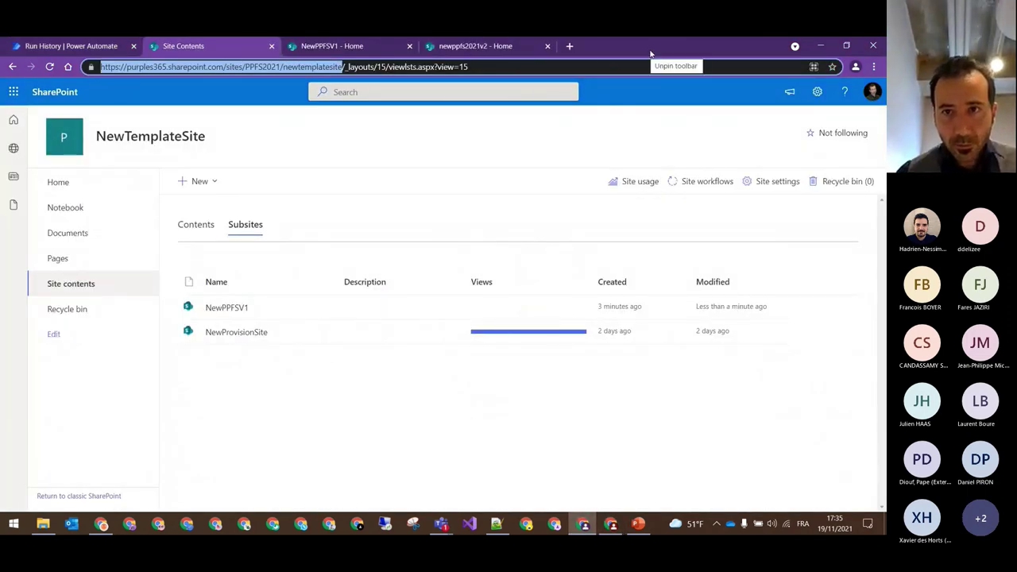
pyautogui.click(276, 136)
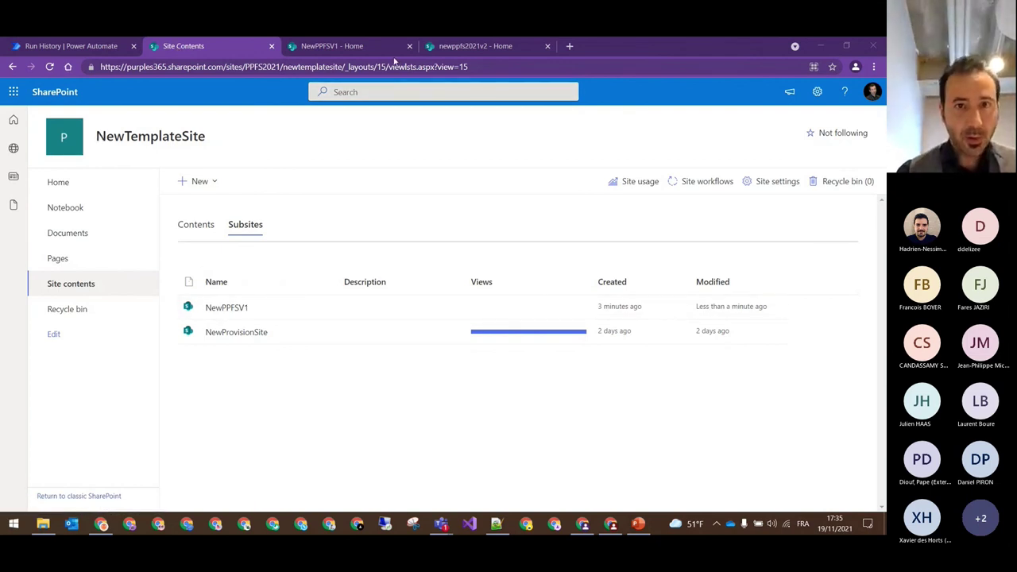
pyautogui.click(467, 47)
pyautogui.click(49, 66)
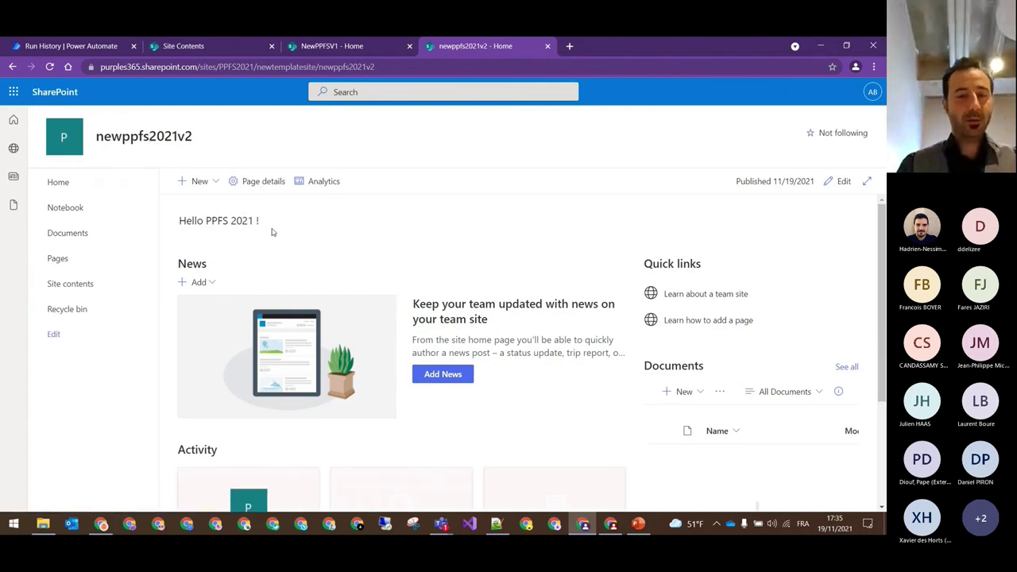
# - Switch to the spfxWebpart function in the Azure portal, enlarge the code area and read the provisionSite branch of run.ps1
pyautogui.click(584, 524)
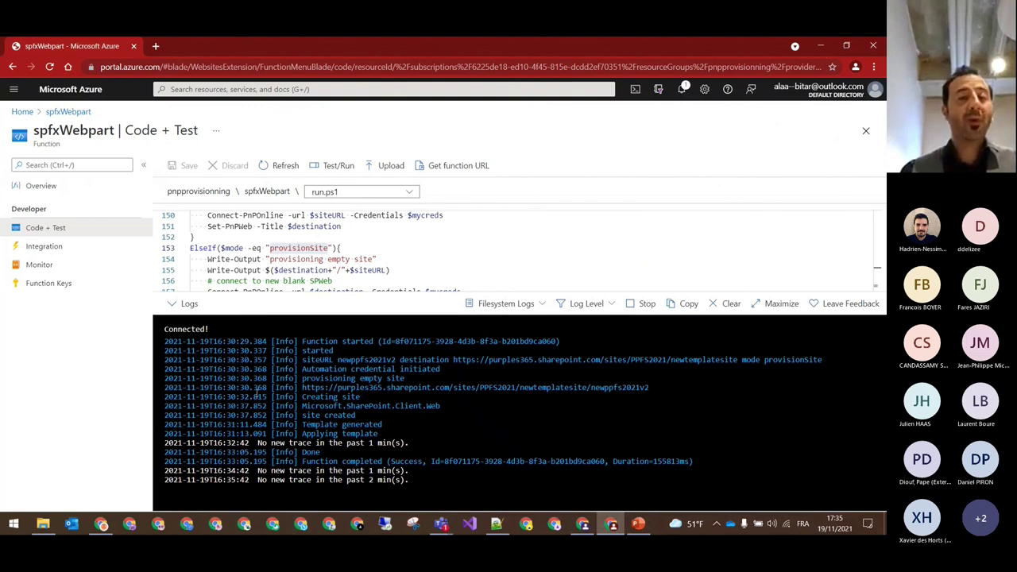
pyautogui.click(360, 250)
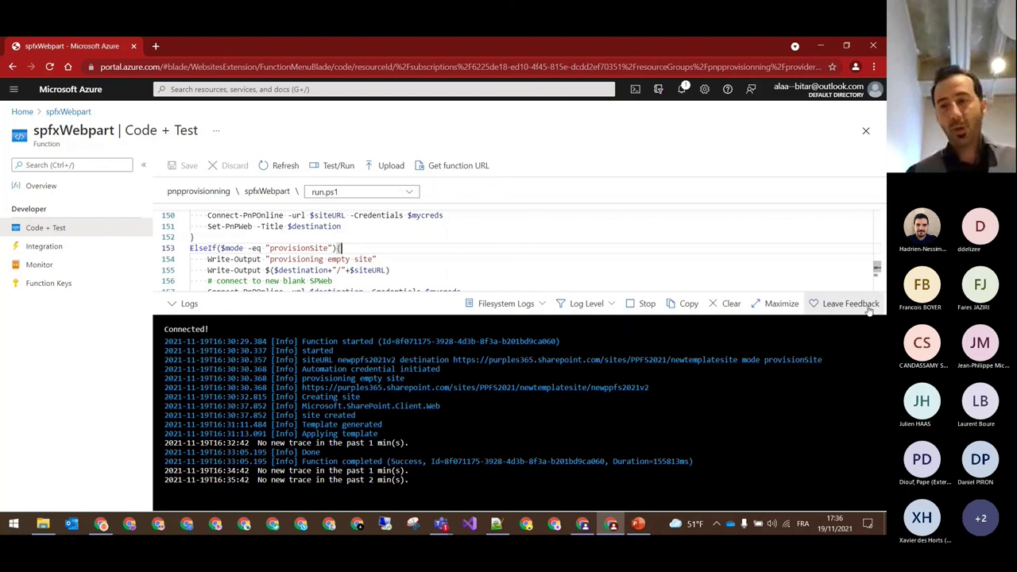
pyautogui.moveTo(813, 290); pyautogui.dragTo(818, 422)
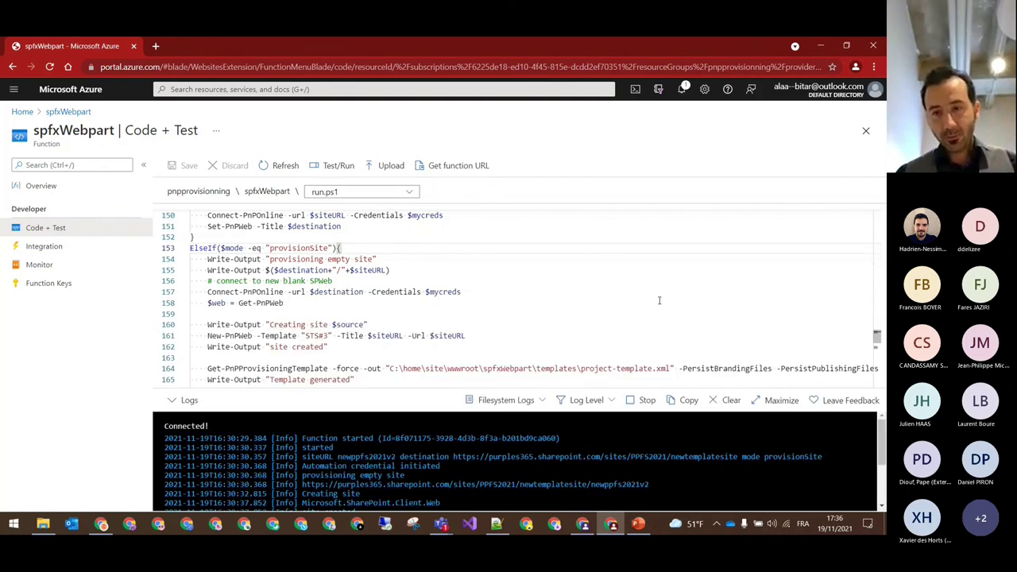
pyautogui.scroll(-4, 636, 372)
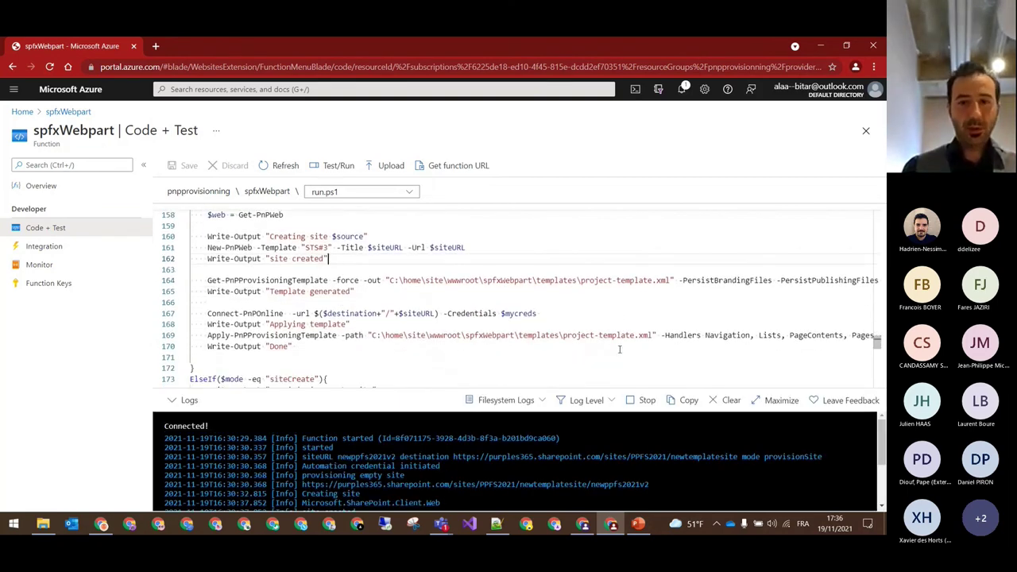
pyautogui.scroll(-2, 620, 350)
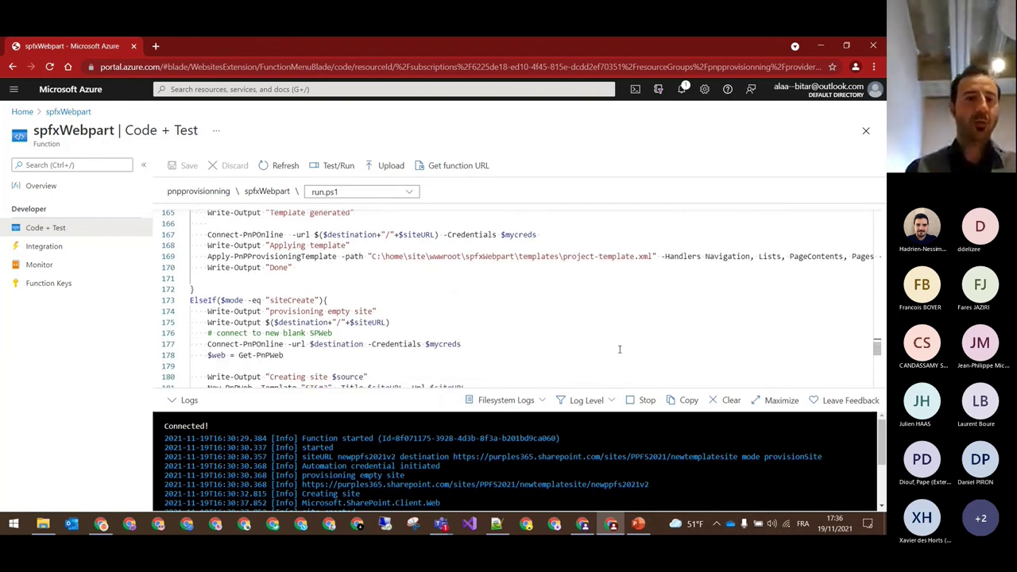
# - Go through the siteCreate branch of run.ps1 down to the start of the siteGenerateTemplate condition
pyautogui.click(363, 282)
pyautogui.click(363, 288)
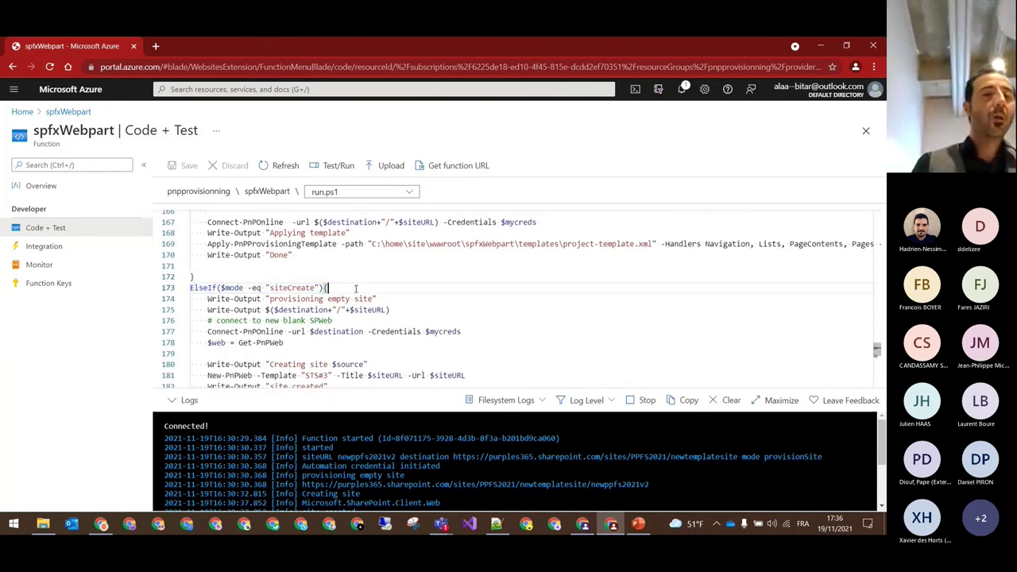
pyautogui.press('Down')
pyautogui.press('Down')
pyautogui.press('Down')
pyautogui.press('Down')
pyautogui.press('Down')
pyautogui.press('Down')
pyautogui.press('Down')
pyautogui.press('Down')
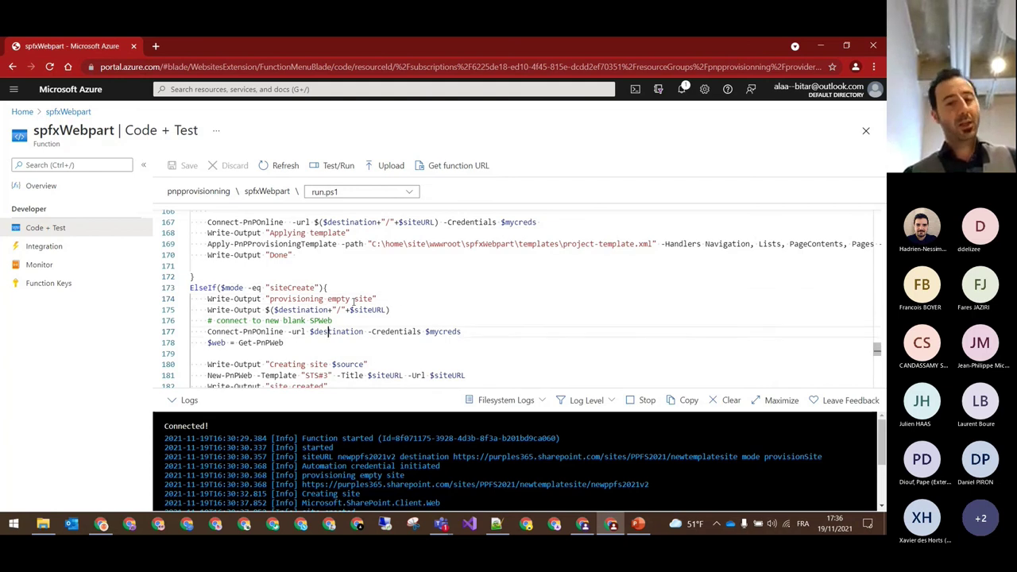
pyautogui.press('Down')
pyautogui.press('Down')
pyautogui.press('Down')
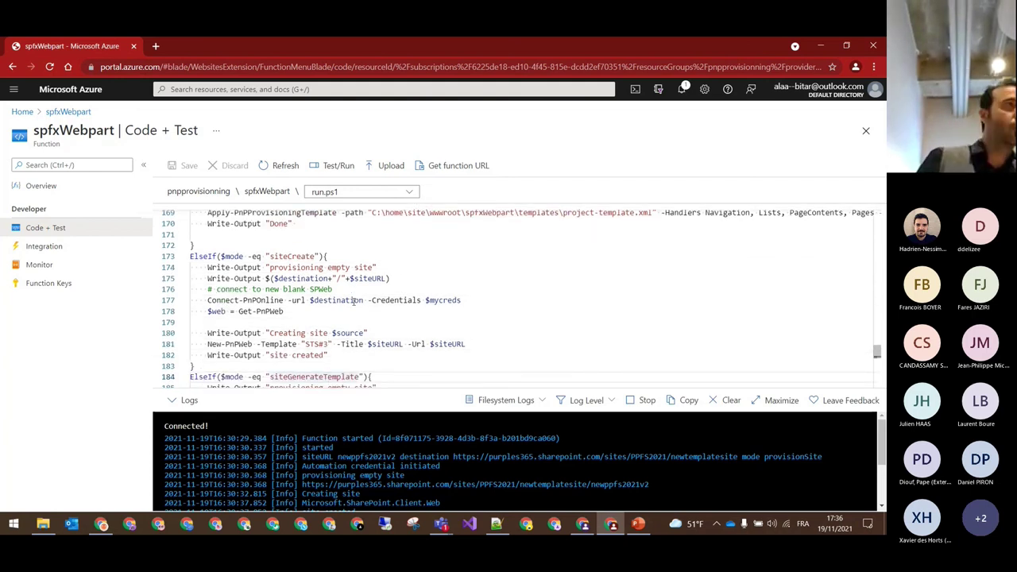
# - Examine the siteGenerateTemplate branch of run.ps1 and continue to the Apply-PnPProvisioningTemplate line of the siteTemplateApply branch
pyautogui.press('Down')
pyautogui.press('Down')
pyautogui.press('Down')
pyautogui.press('Down')
pyautogui.press('Down')
pyautogui.press('Down')
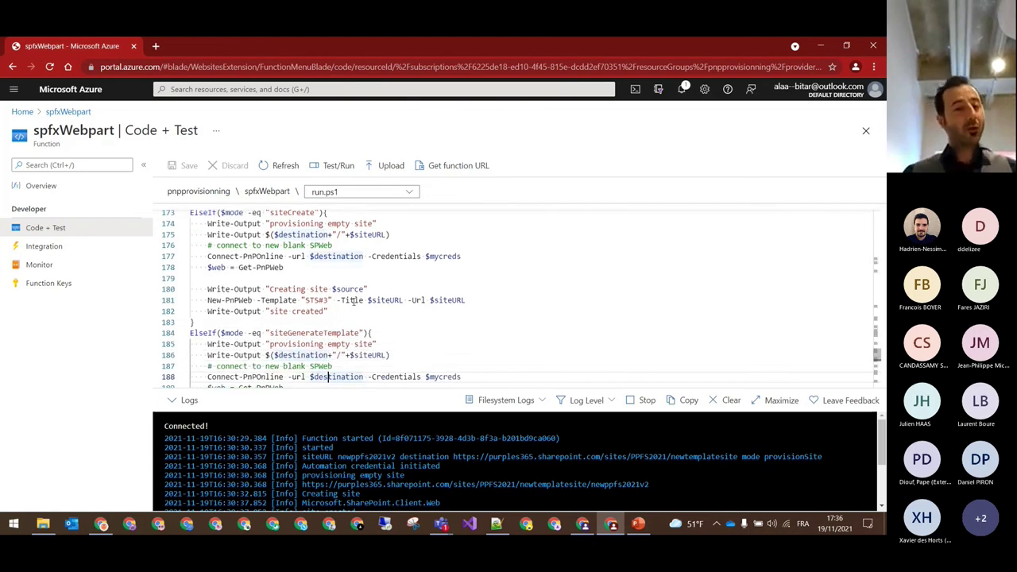
pyautogui.press('Down')
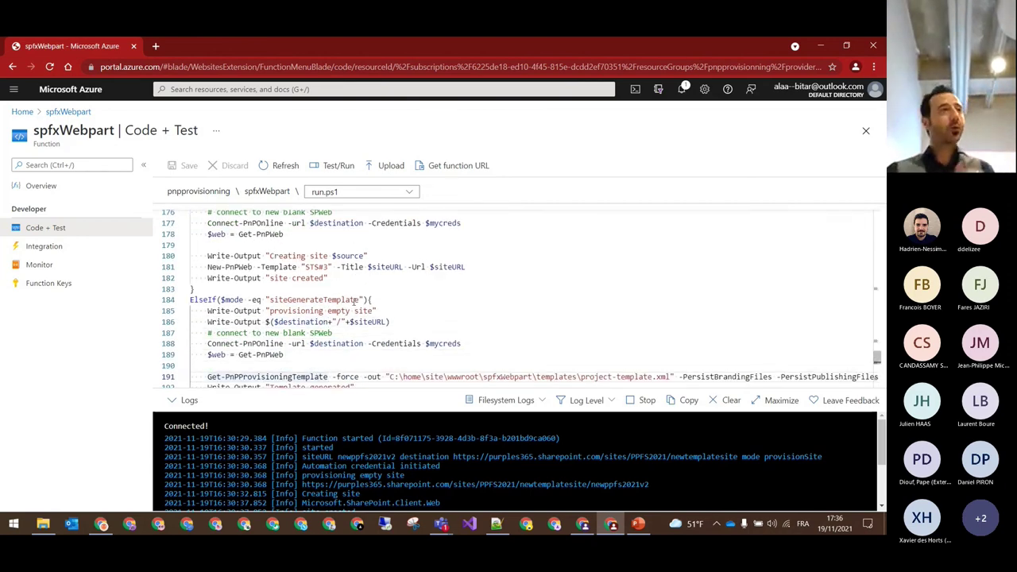
pyautogui.press('Down')
pyautogui.press('Down')
pyautogui.press('Down')
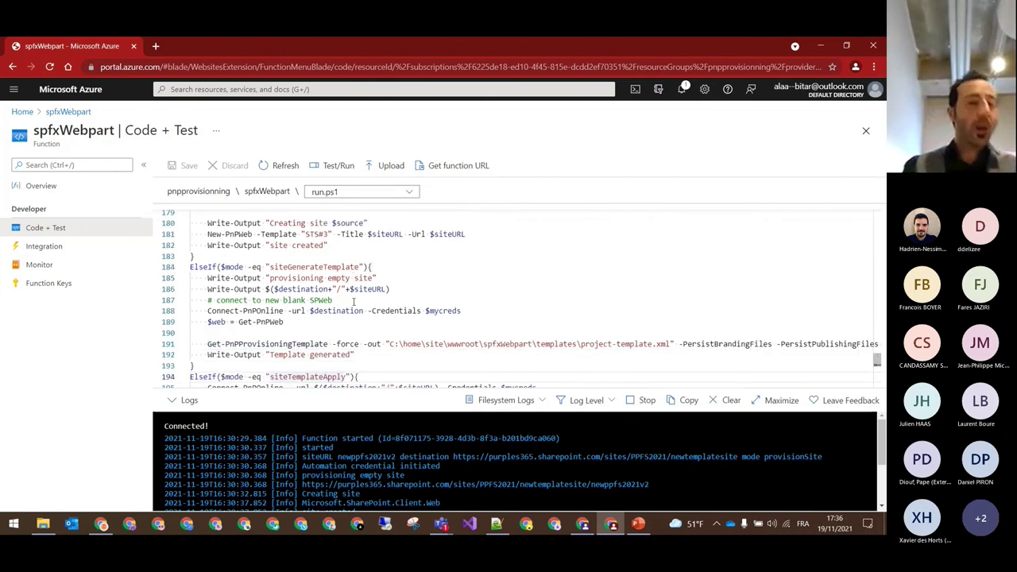
pyautogui.press('Down')
pyautogui.press('Down')
pyautogui.press('Down')
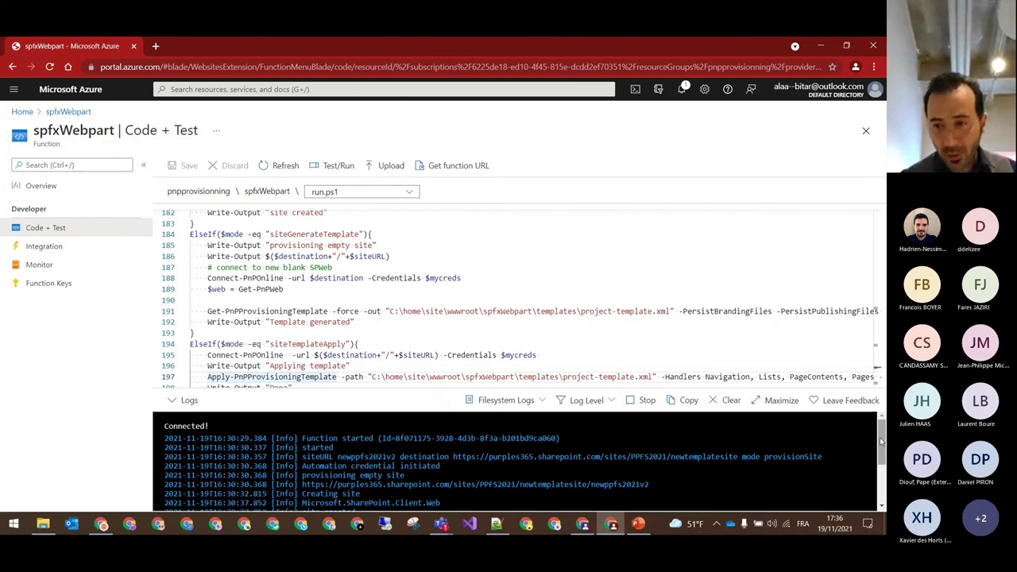
# - Review the function's log entries, then read the siteTemplateApply code through to the start of the asyncProvisionSite branch
pyautogui.scroll(-3, 880, 441)
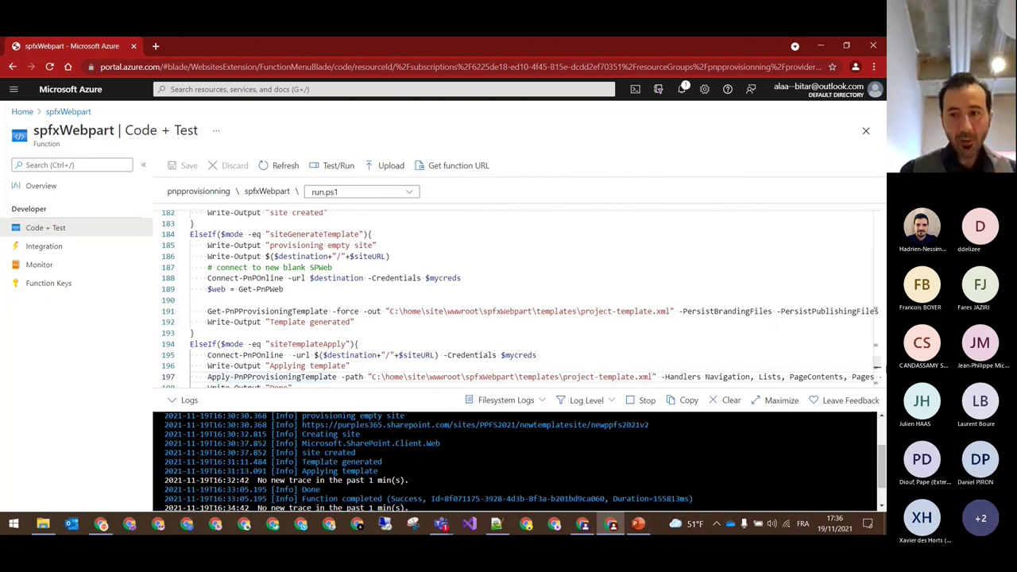
pyautogui.scroll(3, 880, 421)
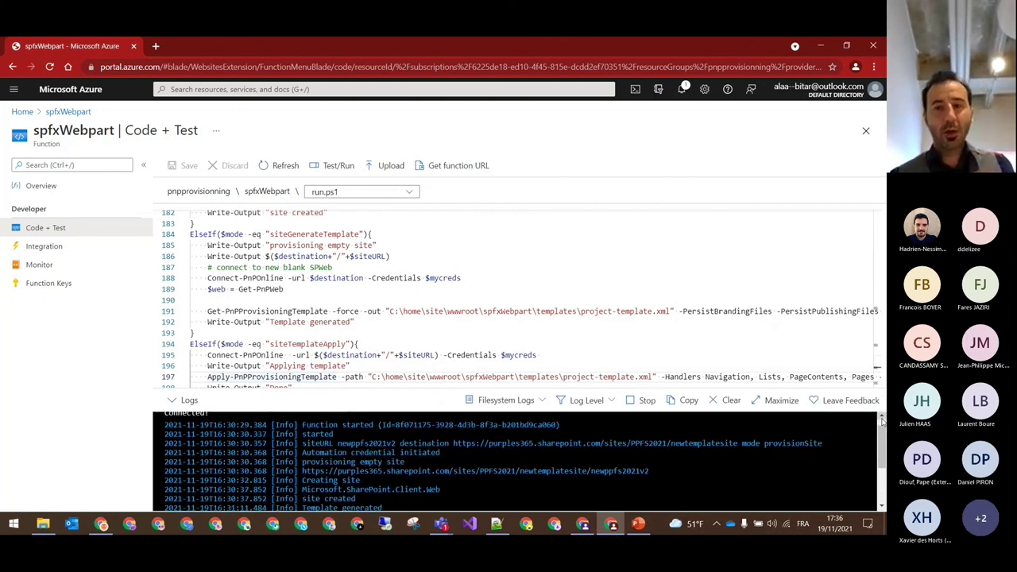
pyautogui.click(592, 294)
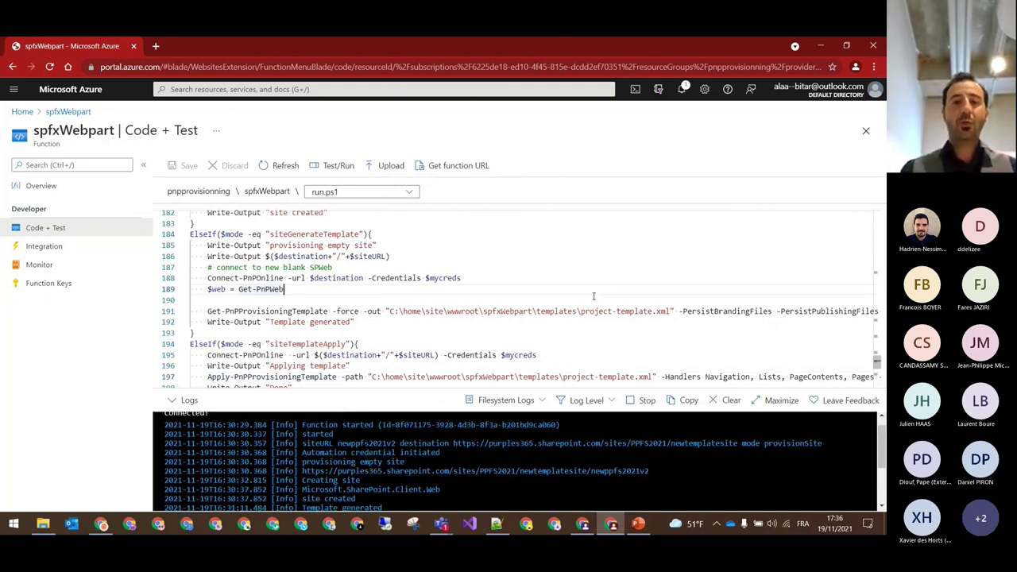
pyautogui.press('Down')
pyautogui.press('Down')
pyautogui.press('Down')
pyautogui.press('Down')
pyautogui.press('Down')
pyautogui.press('Down')
pyautogui.press('Down')
pyautogui.press('Down')
pyautogui.press('Down')
pyautogui.press('Down')
pyautogui.press('Down')
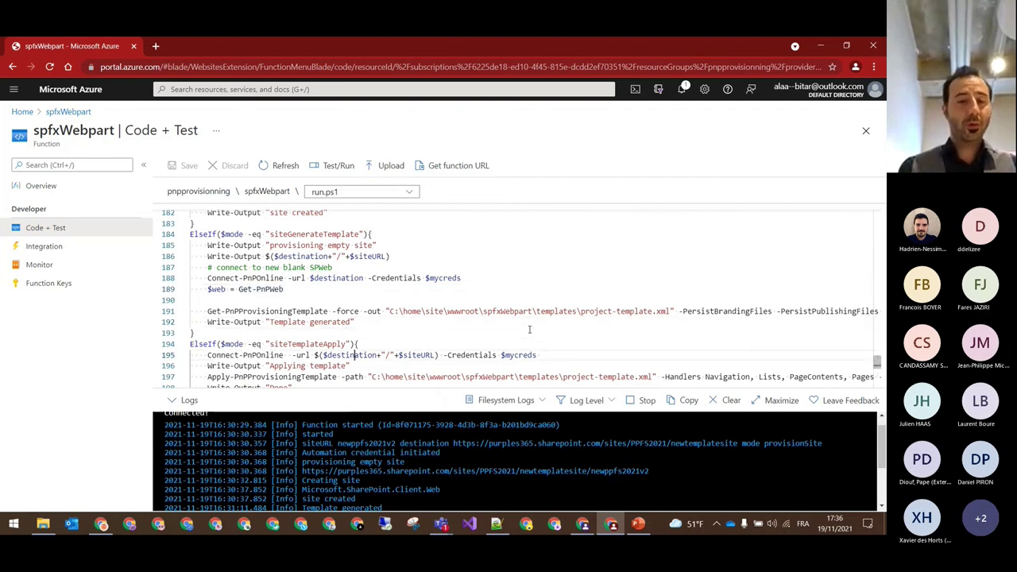
pyautogui.press('Down')
pyautogui.press('Down')
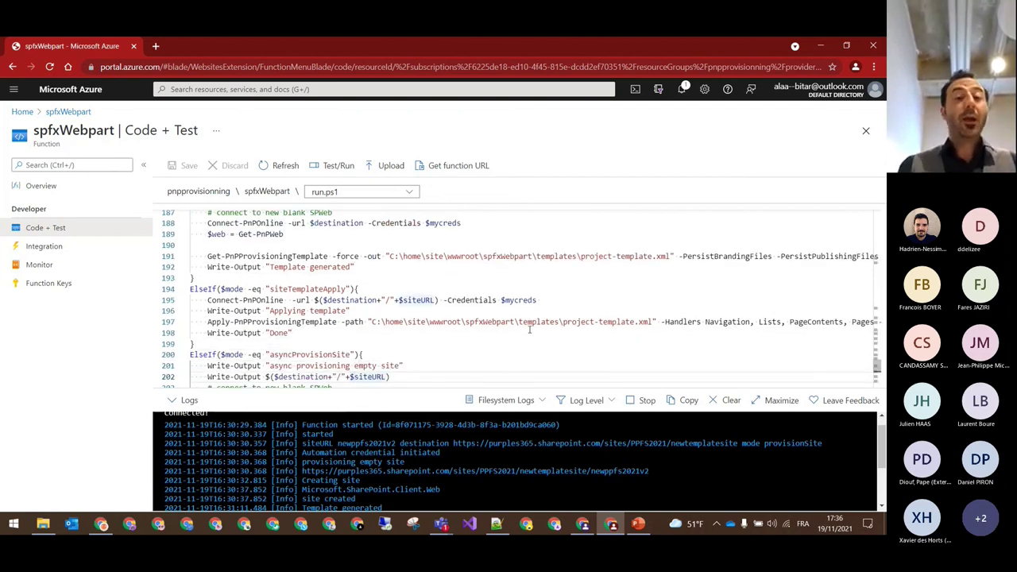
pyautogui.press('Up')
pyautogui.press('Up')
pyautogui.press('Up')
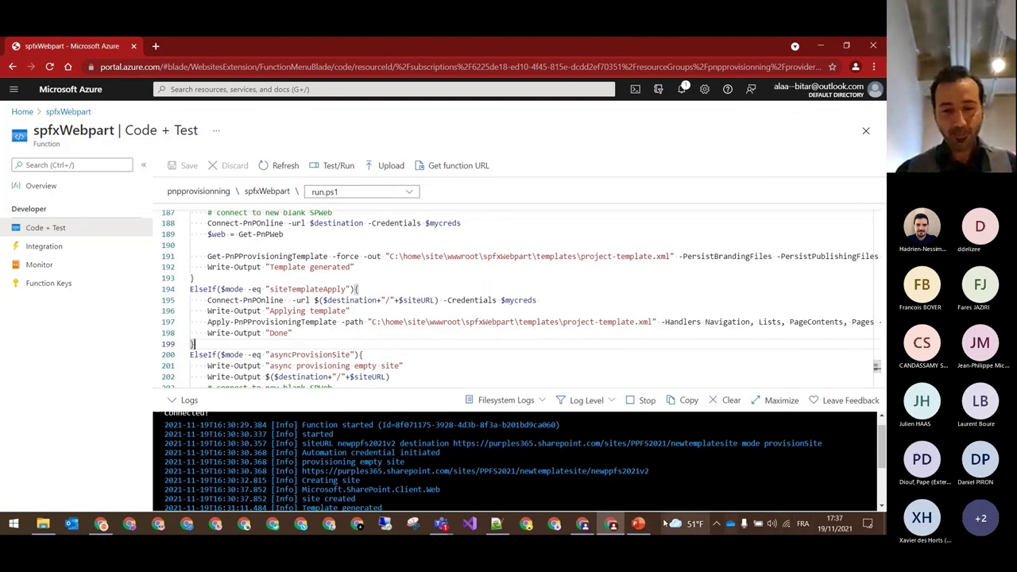
# - Switch to the Template_Session presentation in PowerPoint and select slide 11
pyautogui.click(638, 524)
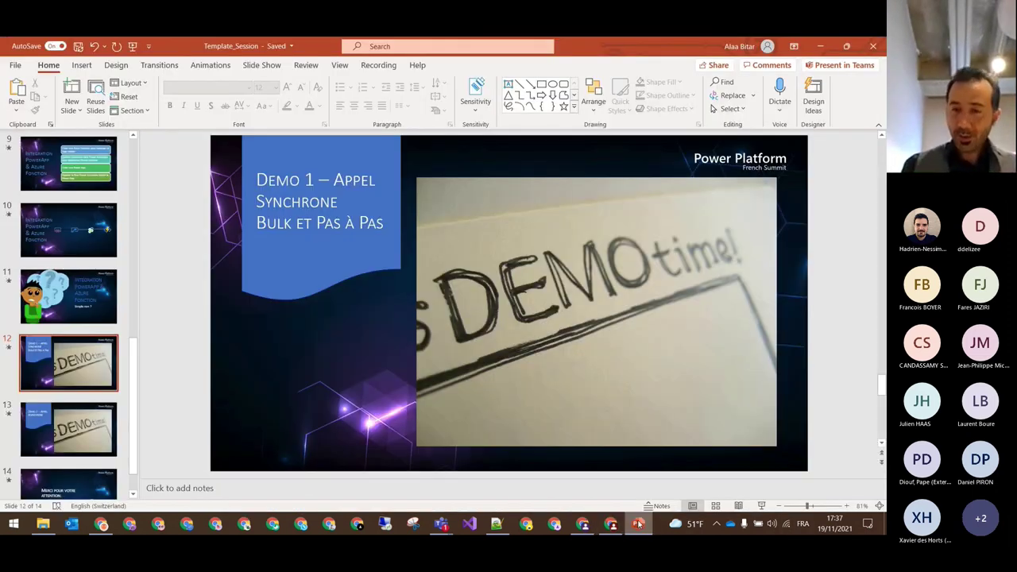
pyautogui.click(81, 292)
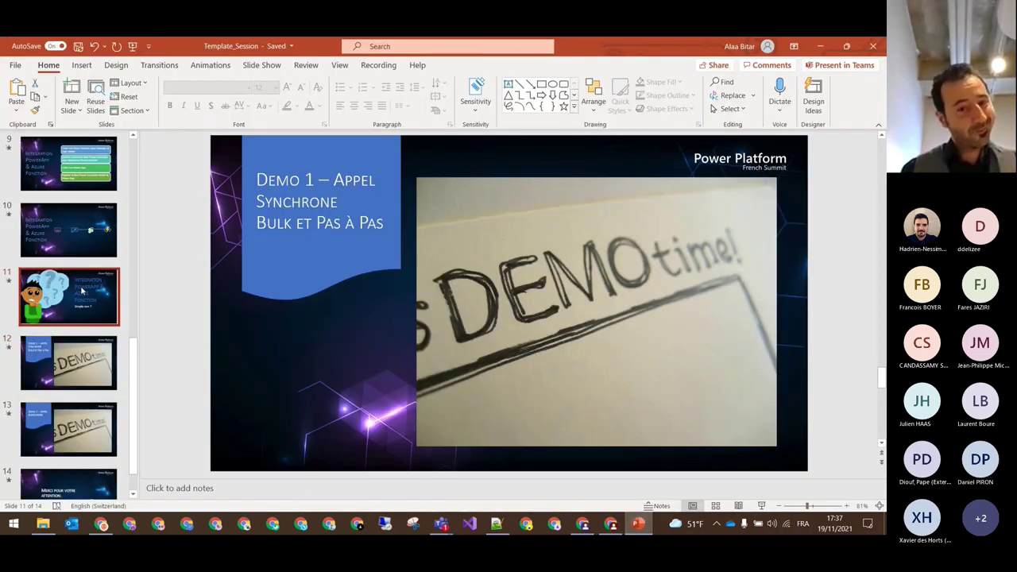
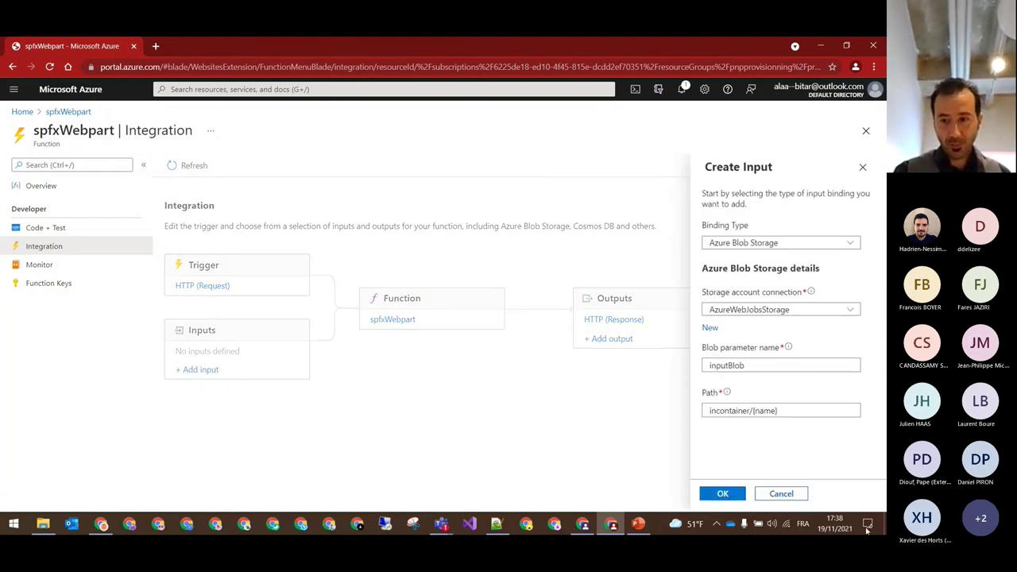
# - Cancel creating the Azure Blob Storage input and return to the function's Integration overview
pyautogui.click(781, 493)
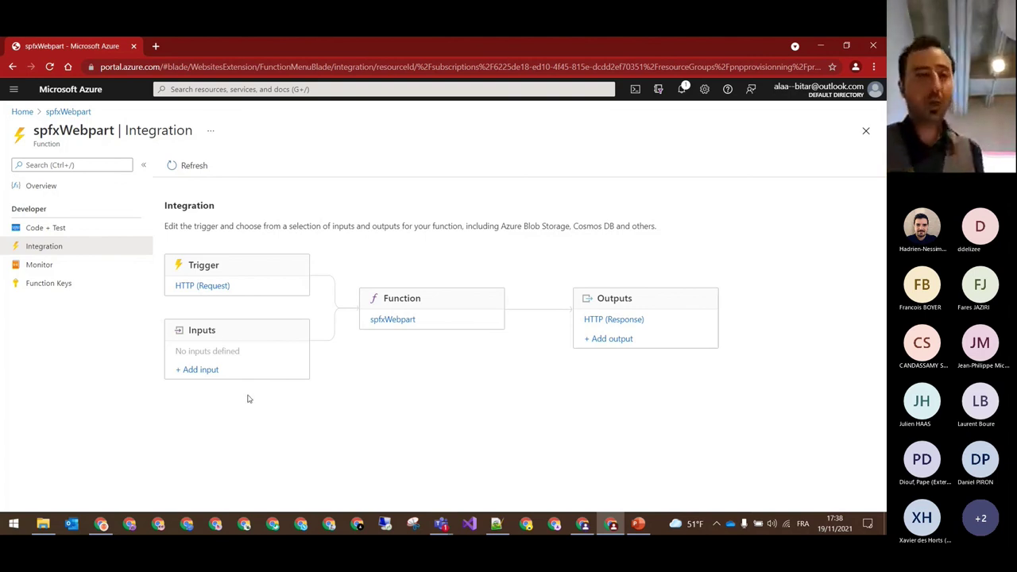
pyautogui.rightClick(538, 396)
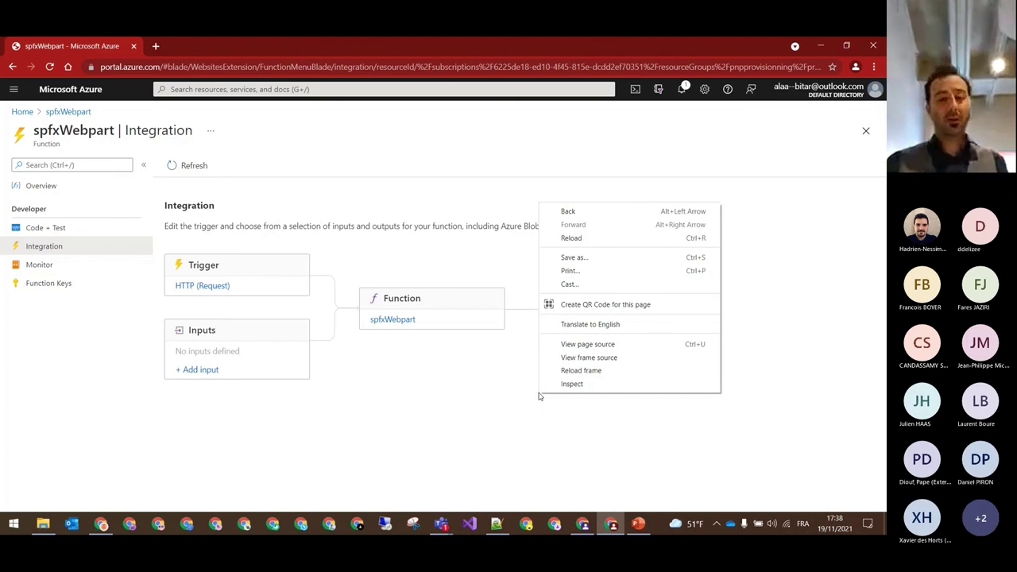
pyautogui.click(510, 404)
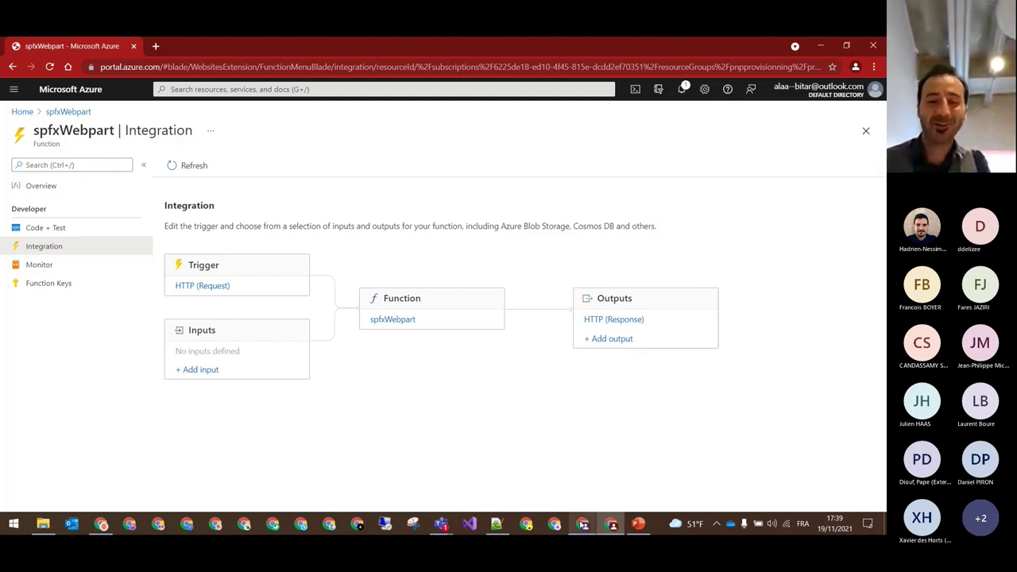
# - Switch to Power Automate, leave the cancelled ProvisionSite run and open the ProvisionAsync flow from the cloud flows list
pyautogui.moveTo(583, 524)
pyautogui.click(582, 469)
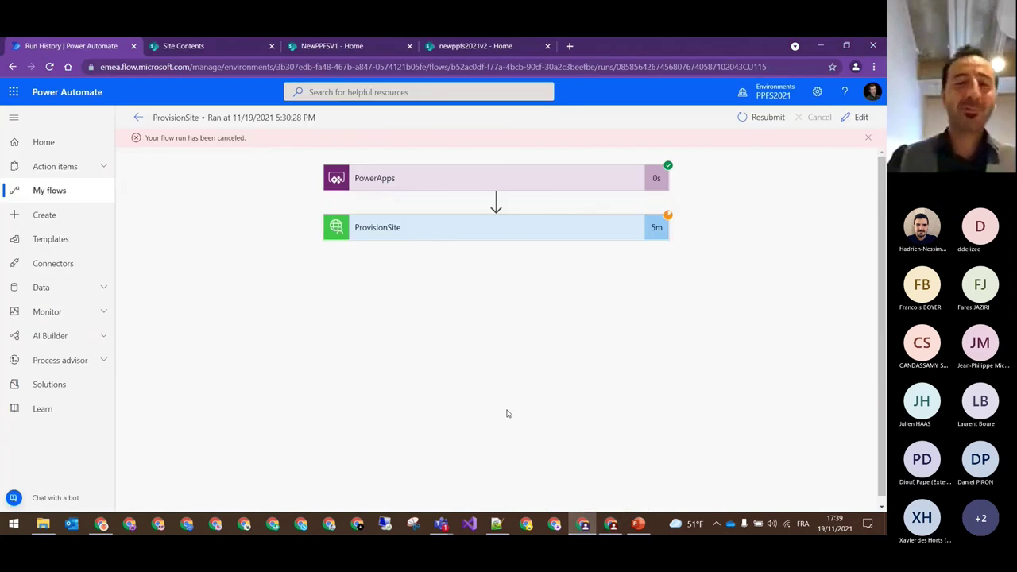
pyautogui.click(141, 118)
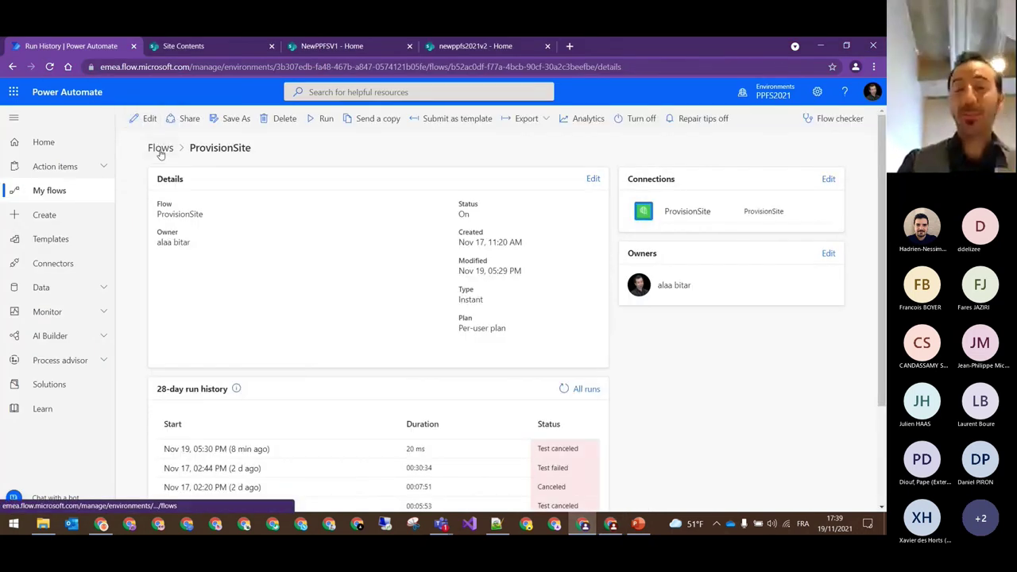
pyautogui.click(160, 148)
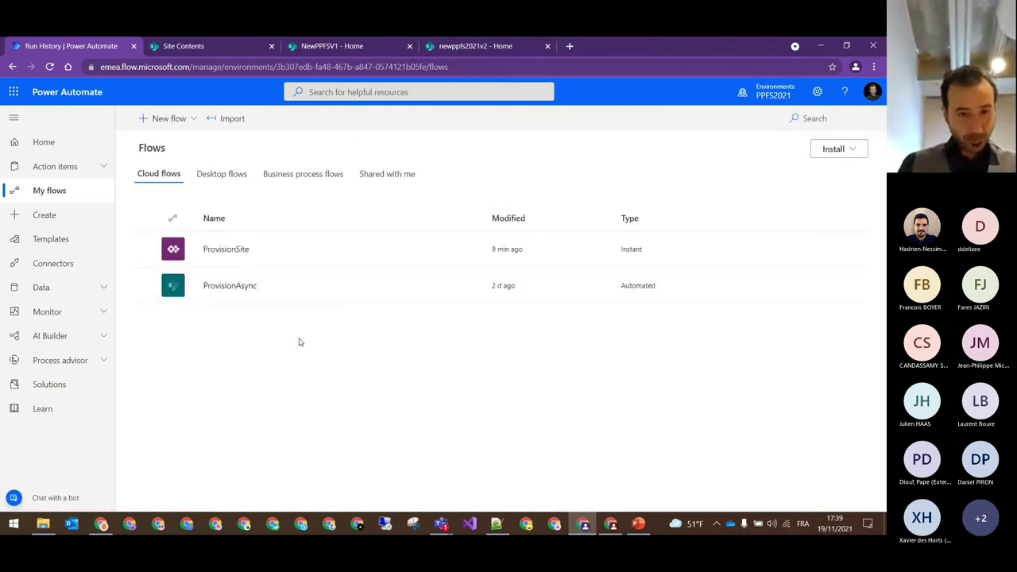
pyautogui.click(241, 287)
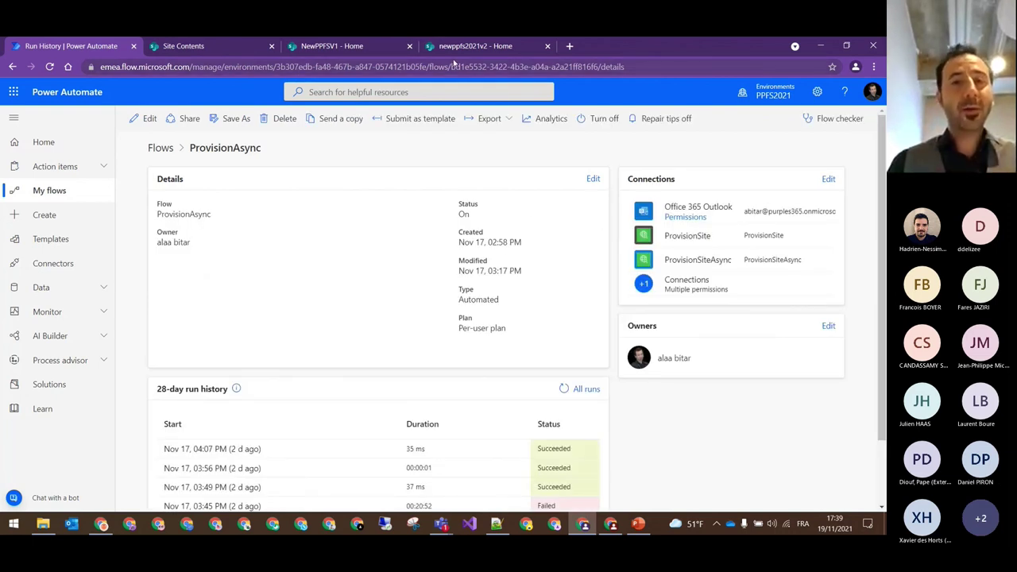
# - From the NewPPFSV1 page, go to the parent PPFS2021 site and open its SiteToProvision list
pyautogui.click(382, 47)
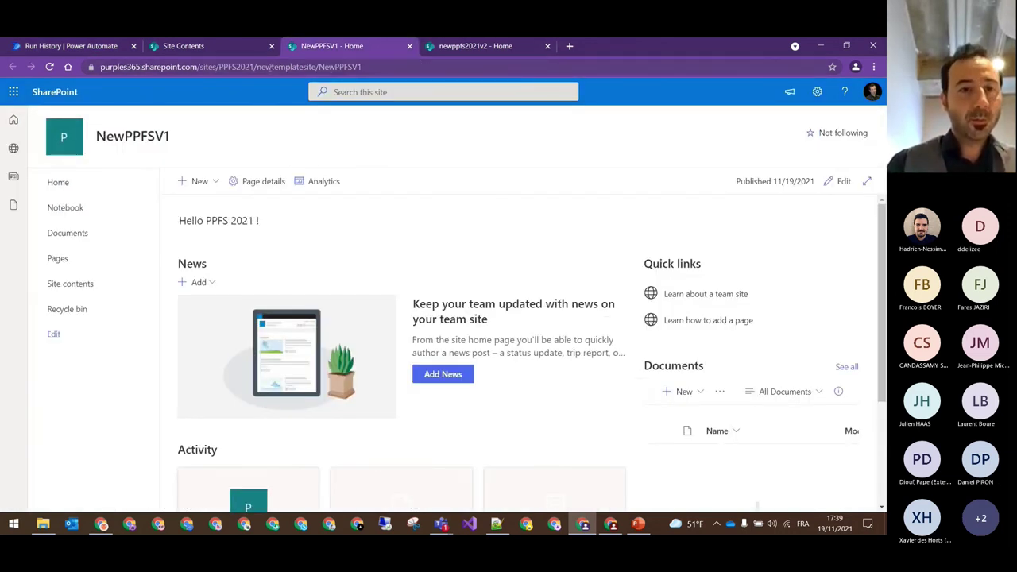
pyautogui.moveTo(263, 67); pyautogui.dragTo(434, 70)
pyautogui.press('BackSpace')
pyautogui.press('Return')
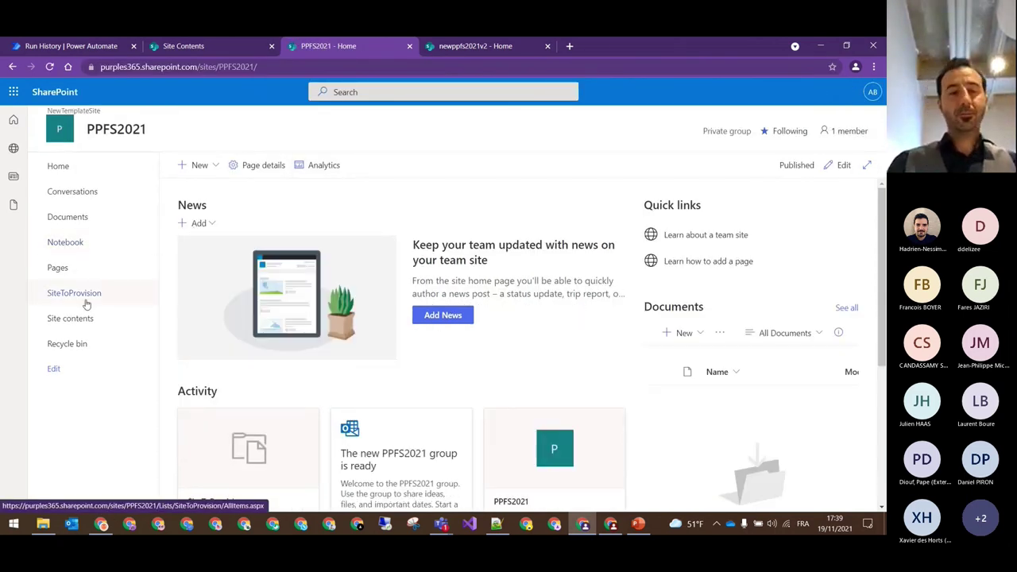
pyautogui.click(74, 296)
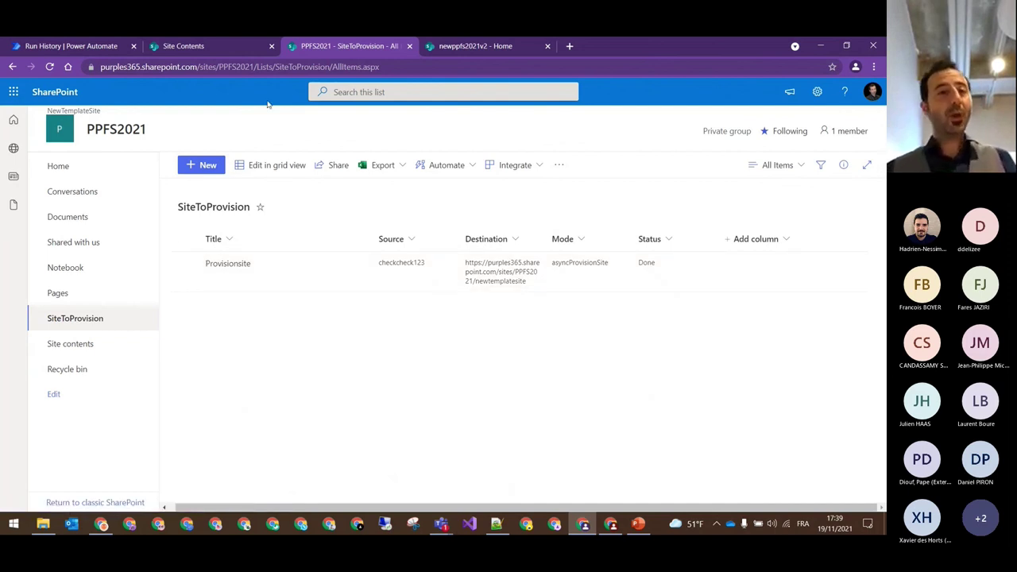
# - Open the ProvisionAsync flow for editing and expand its item created or modified trigger and its Switch action
pyautogui.click(80, 45)
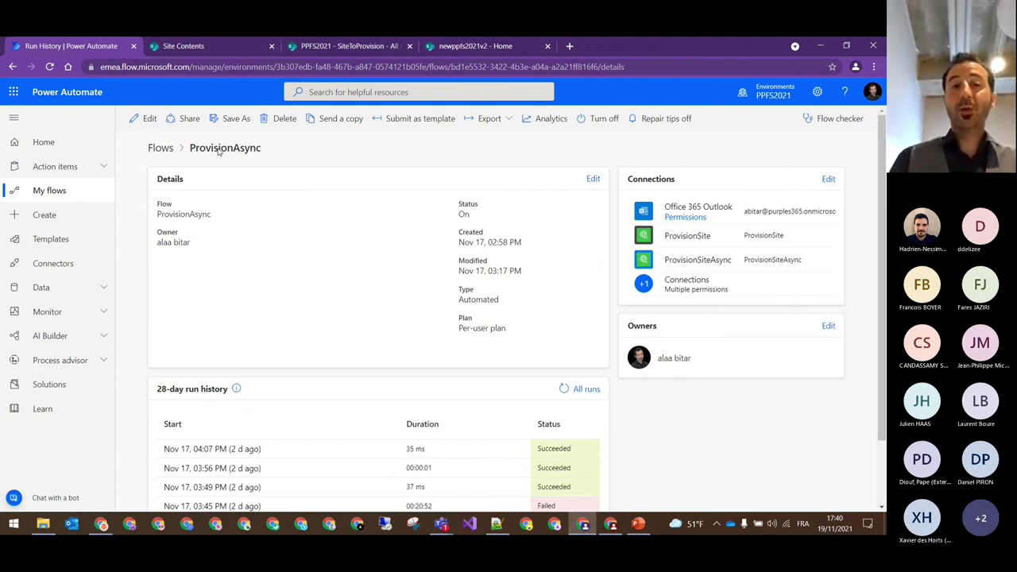
pyautogui.click(150, 118)
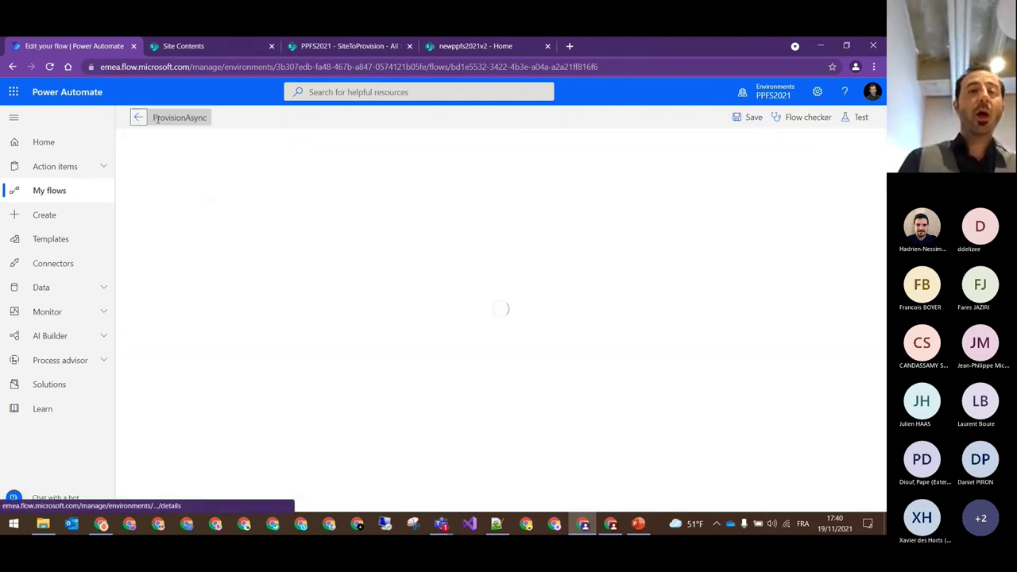
pyautogui.click(464, 163)
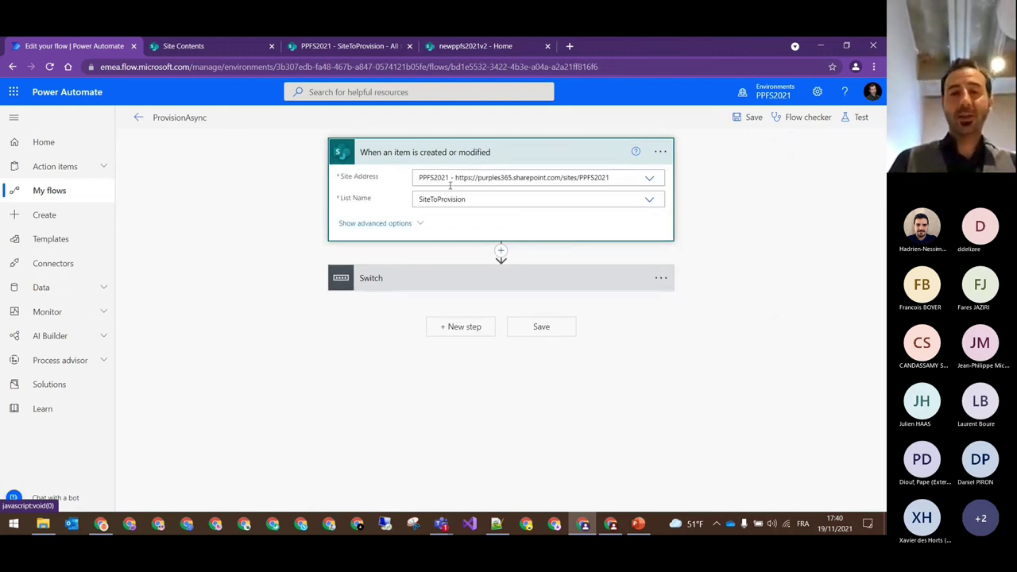
pyautogui.click(438, 275)
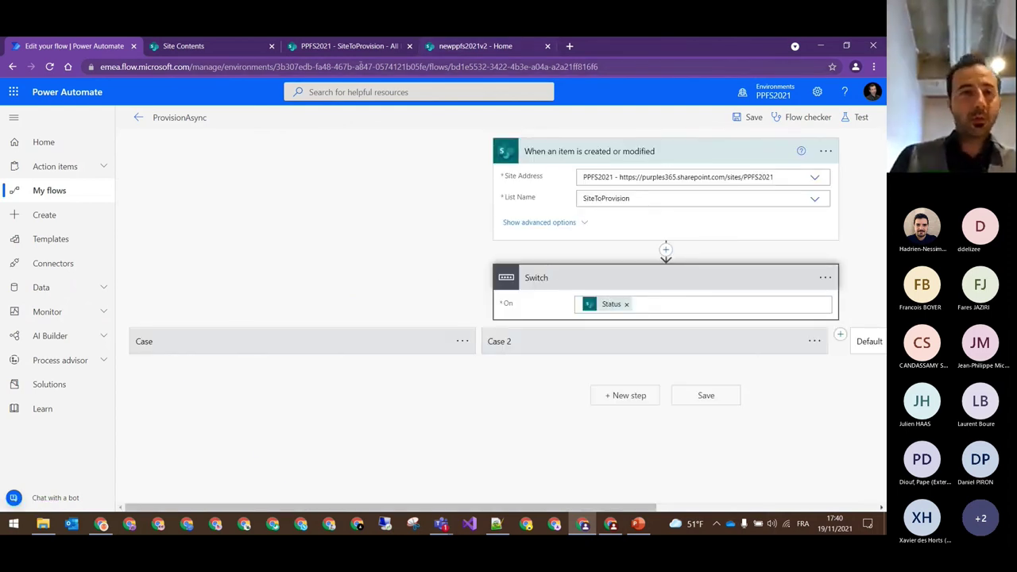
# - Check the SiteToProvision list, return to the ProvisionAsync flow and review the ProvisionSiteAsync action inside the first Switch case
pyautogui.click(322, 49)
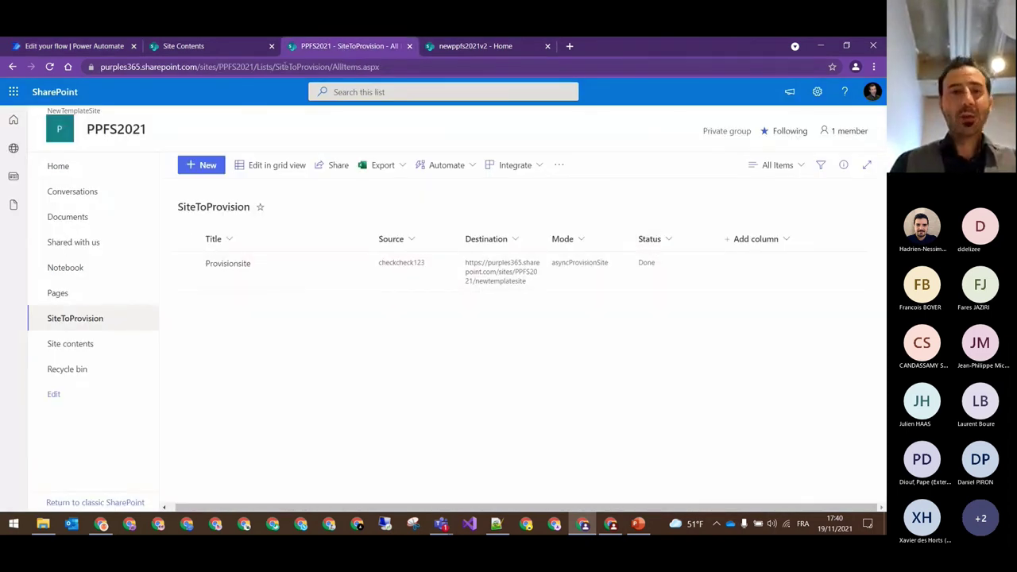
pyautogui.click(128, 48)
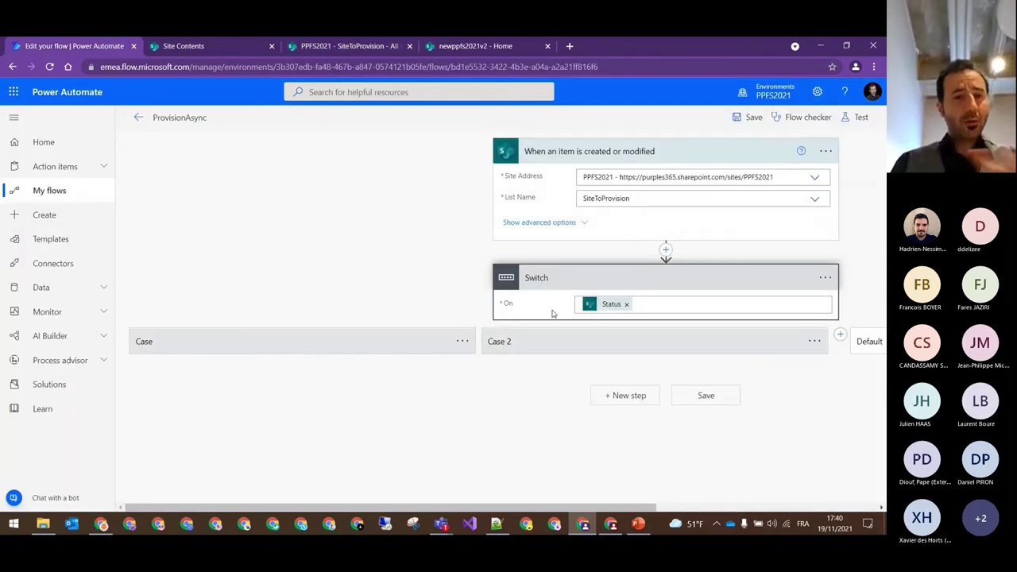
pyautogui.click(374, 350)
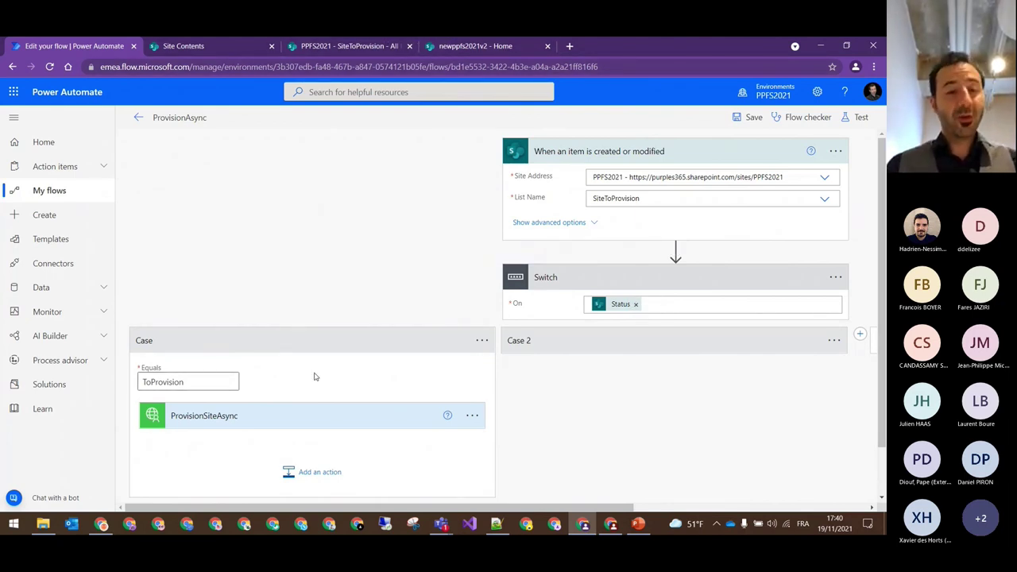
pyautogui.scroll(-1, 559, 384)
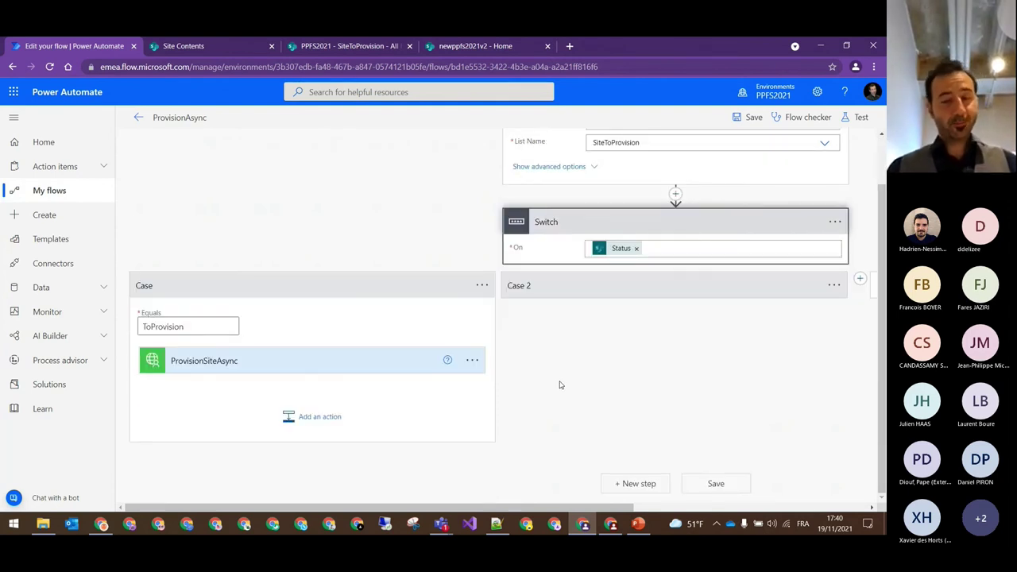
pyautogui.click(382, 361)
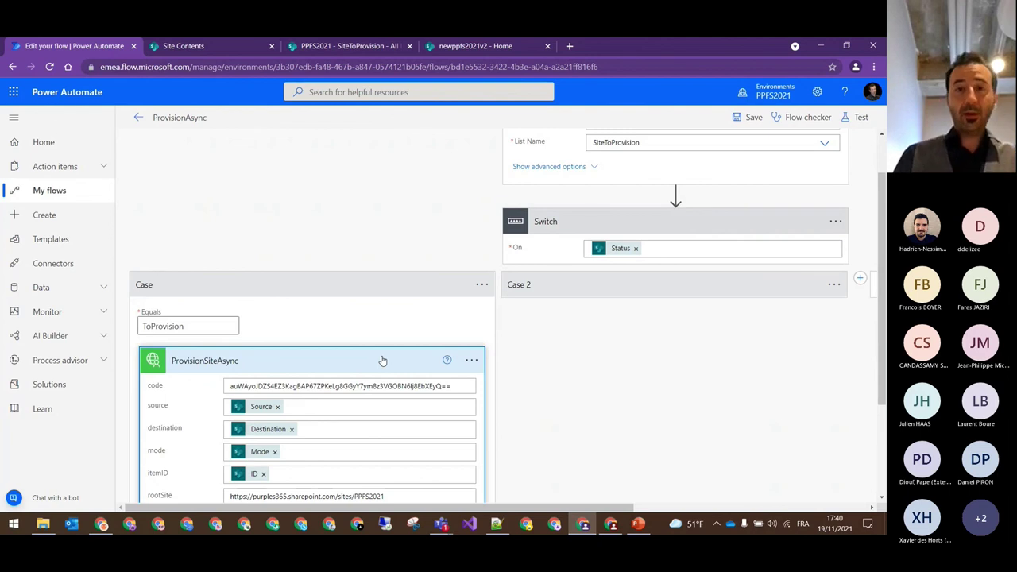
pyautogui.click(383, 362)
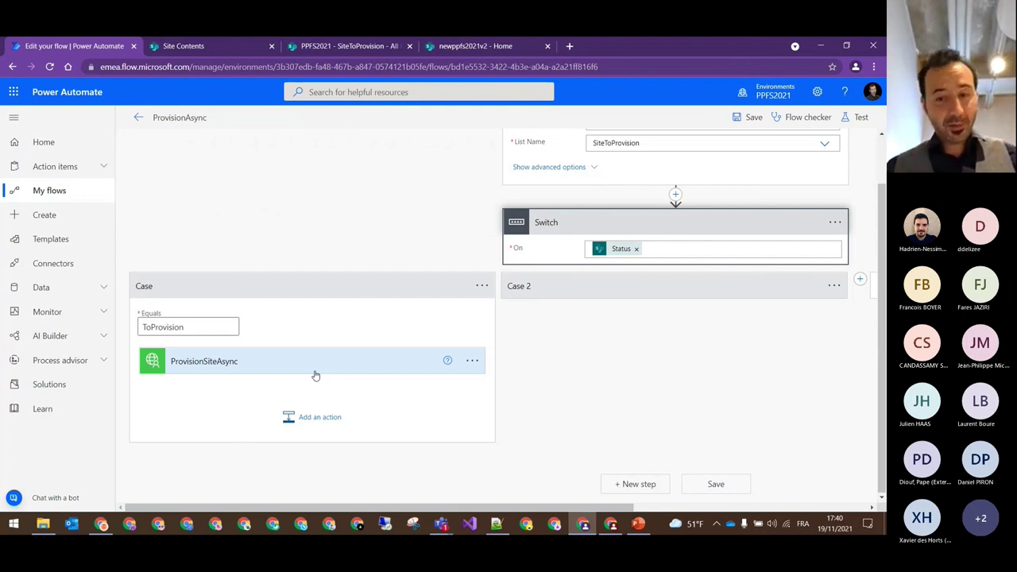
# - Open the spfxWebpart function's code in the Azure portal, and return to Power Automate to expand the ProvisionSiteAsync action's parameters
pyautogui.click(611, 524)
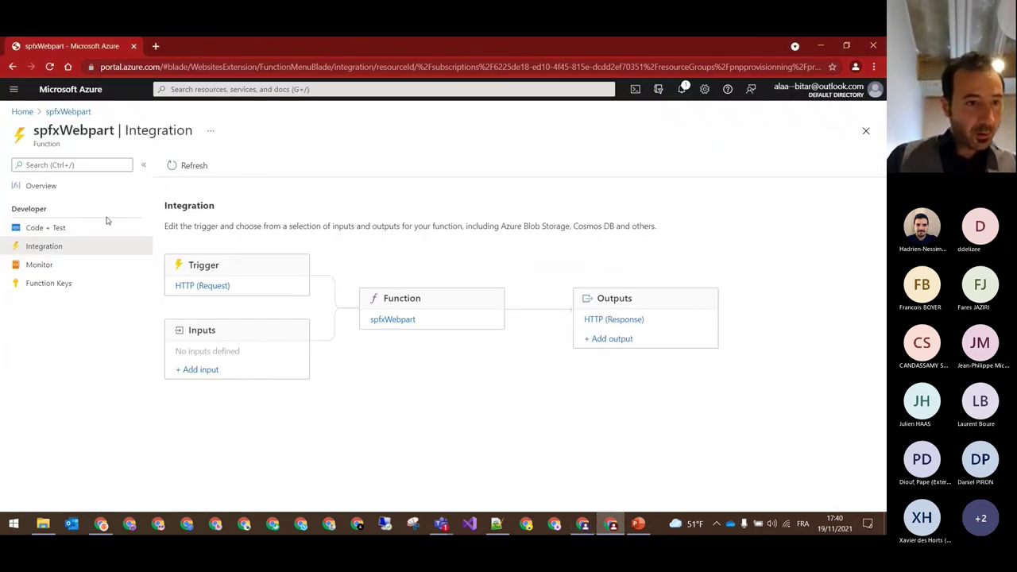
pyautogui.click(48, 235)
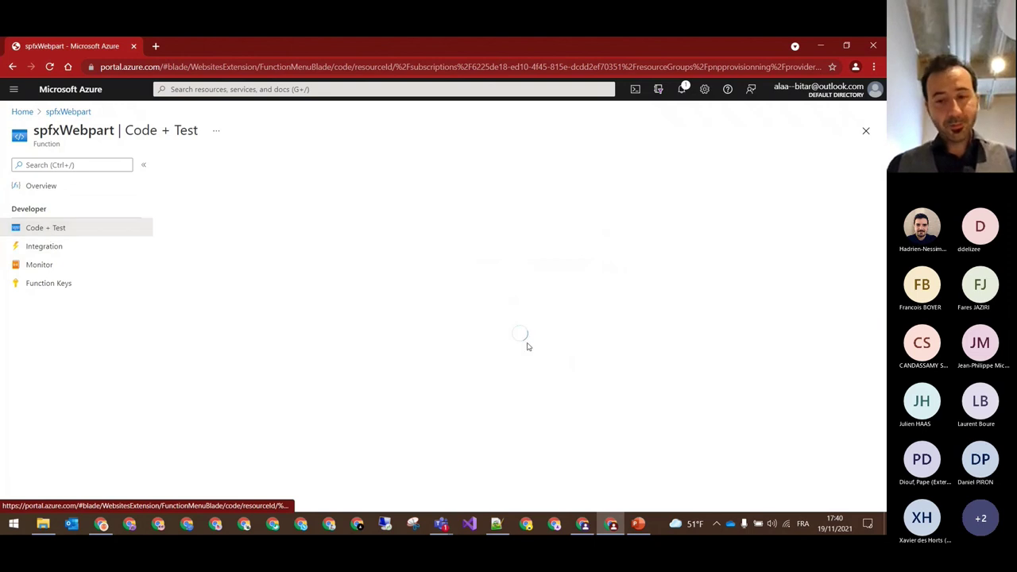
pyautogui.hotkey('alt', 'Tab')
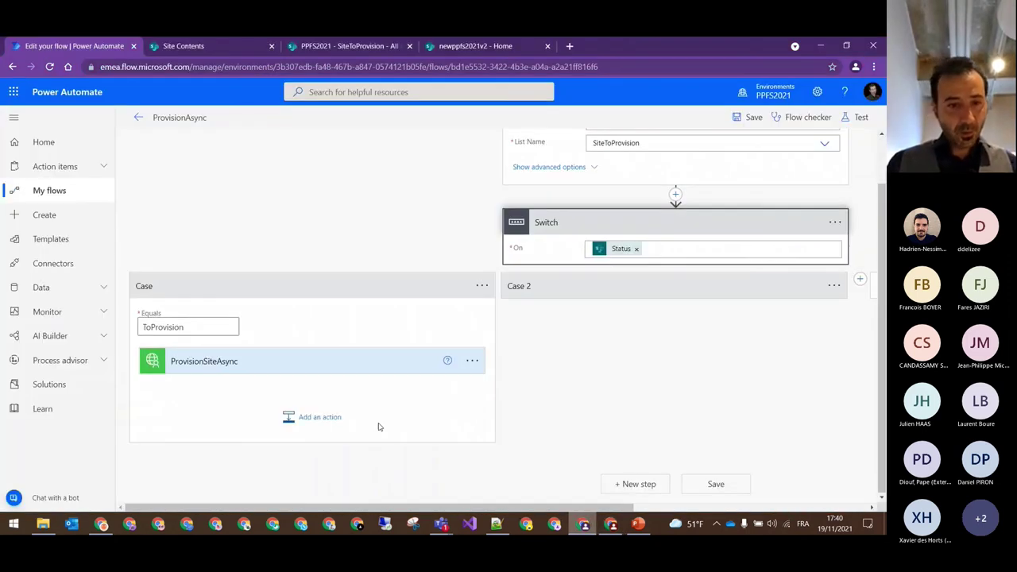
pyautogui.click(300, 367)
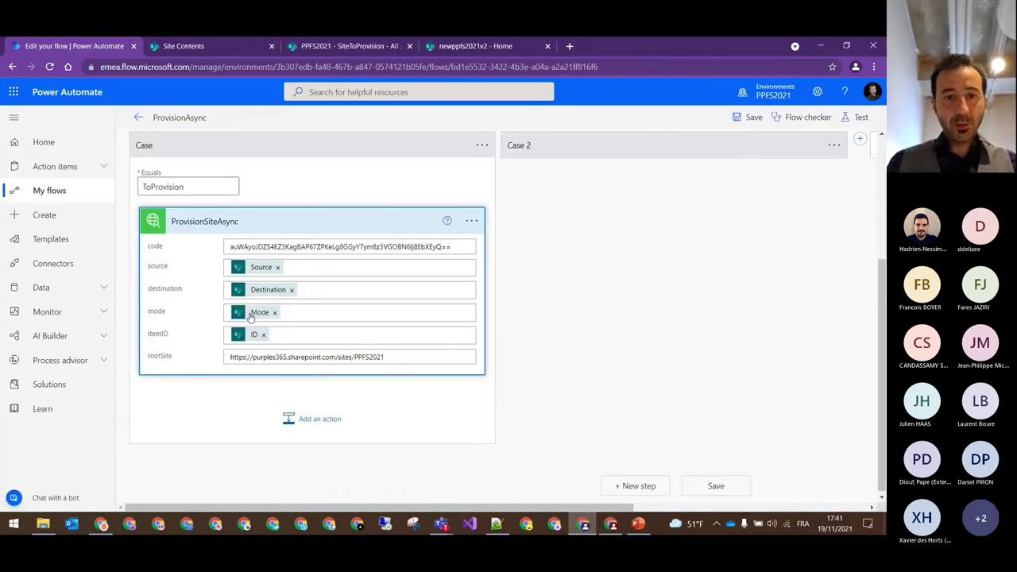
# - Switch to the Azure portal and examine the asyncProvisionSite branch of run.ps1, including the closing lines that update the SiteToProvision item
pyautogui.click(610, 525)
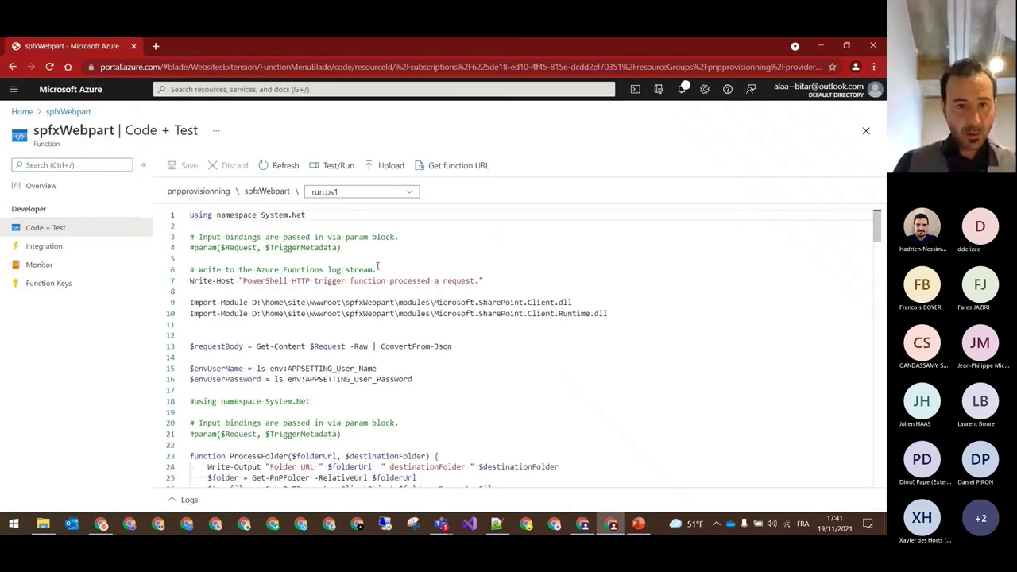
pyautogui.scroll(-20, 472, 341)
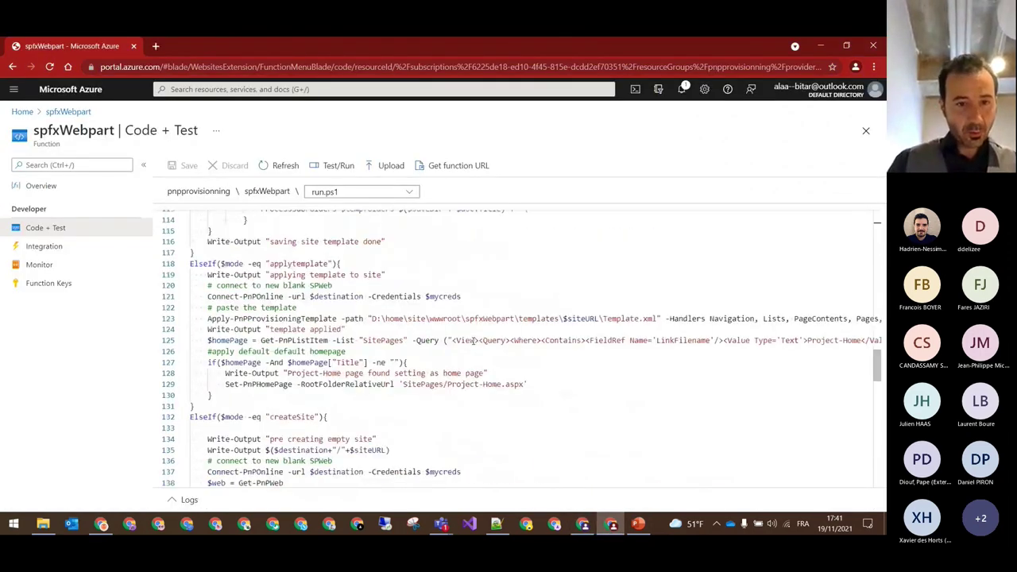
pyautogui.scroll(-20, 473, 341)
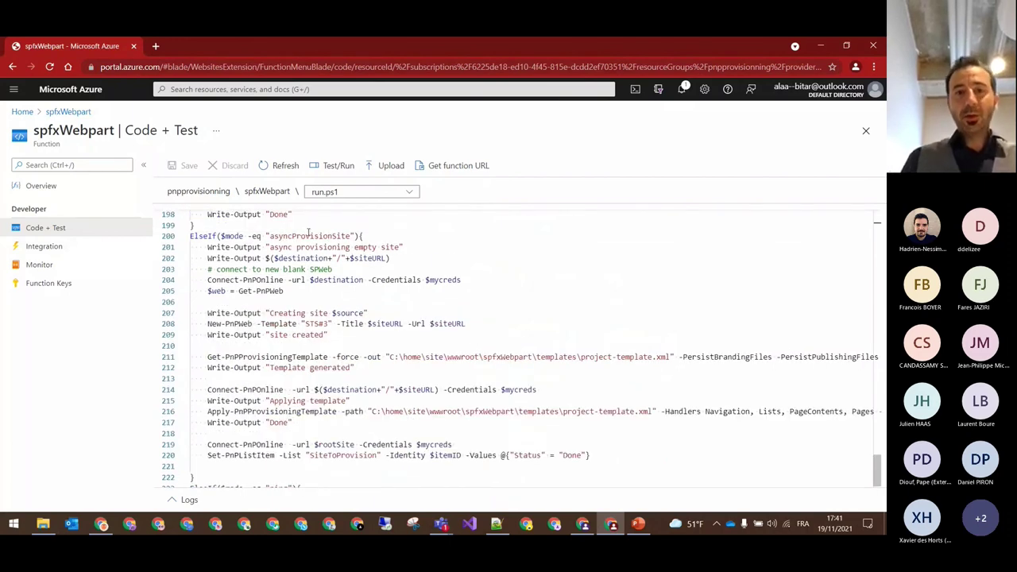
pyautogui.doubleClick(310, 236)
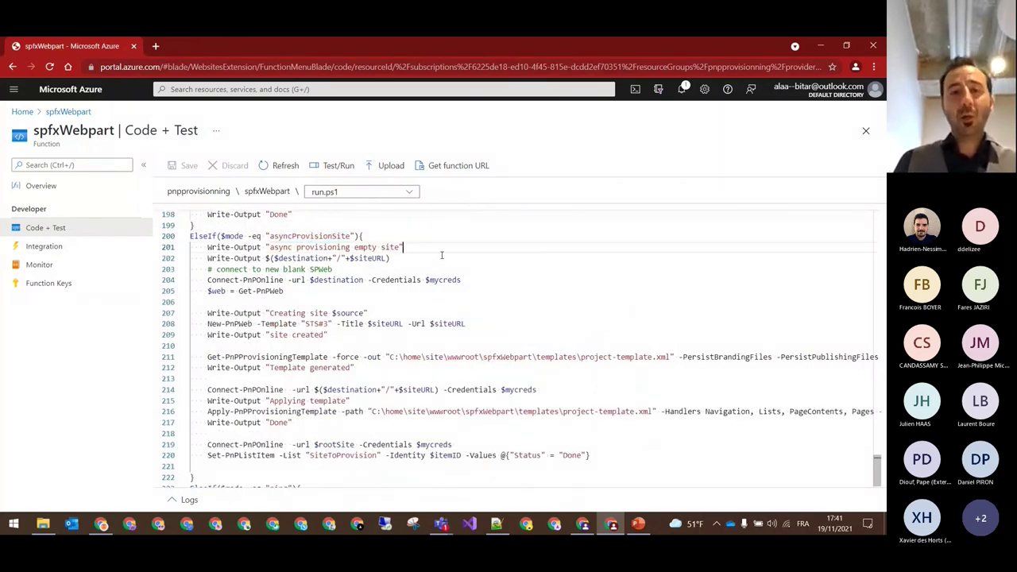
pyautogui.scroll(10, 437, 262)
pyautogui.scroll(-11, 442, 255)
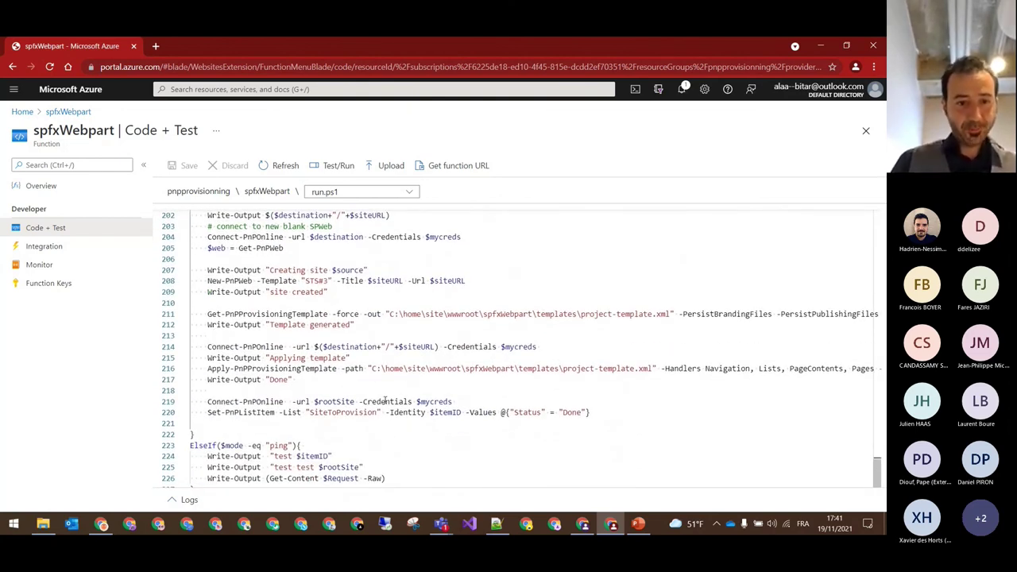
pyautogui.moveTo(207, 402); pyautogui.dragTo(532, 414)
pyautogui.click(598, 412)
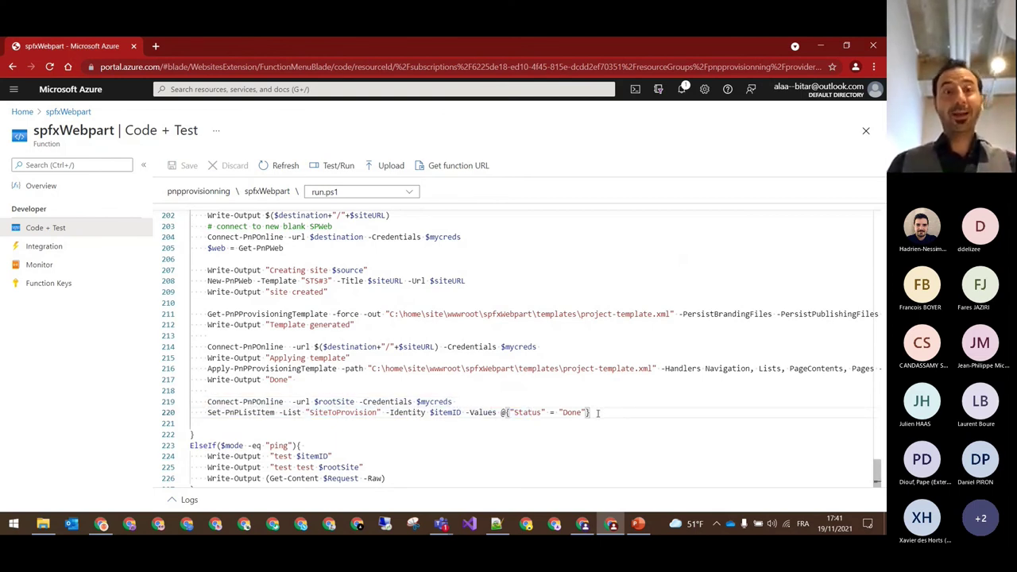
# - Switch to Power Automate, review the first case's match value and collapse the ProvisionSiteAsync action
pyautogui.click(583, 524)
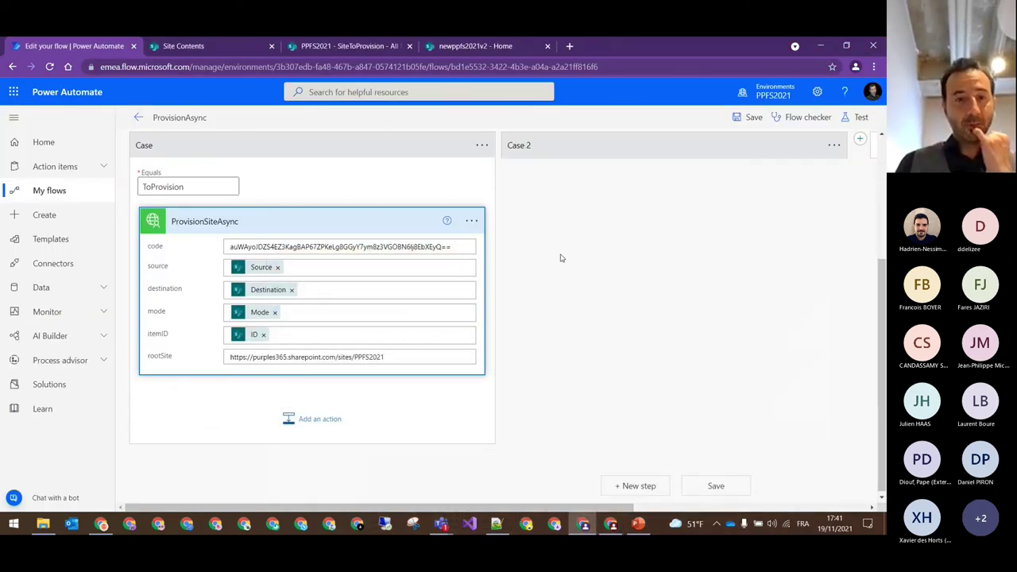
pyautogui.doubleClick(195, 187)
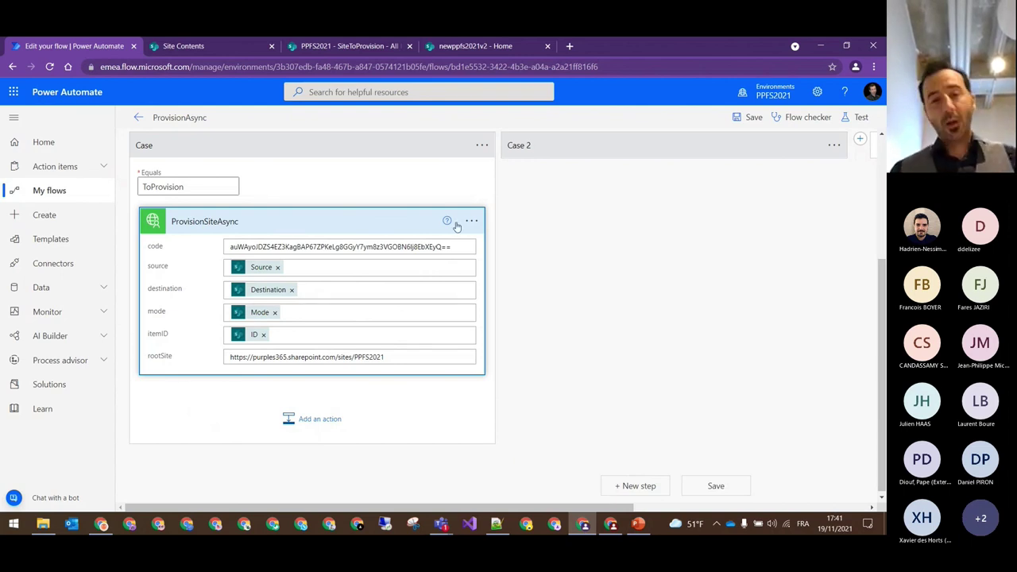
pyautogui.click(332, 230)
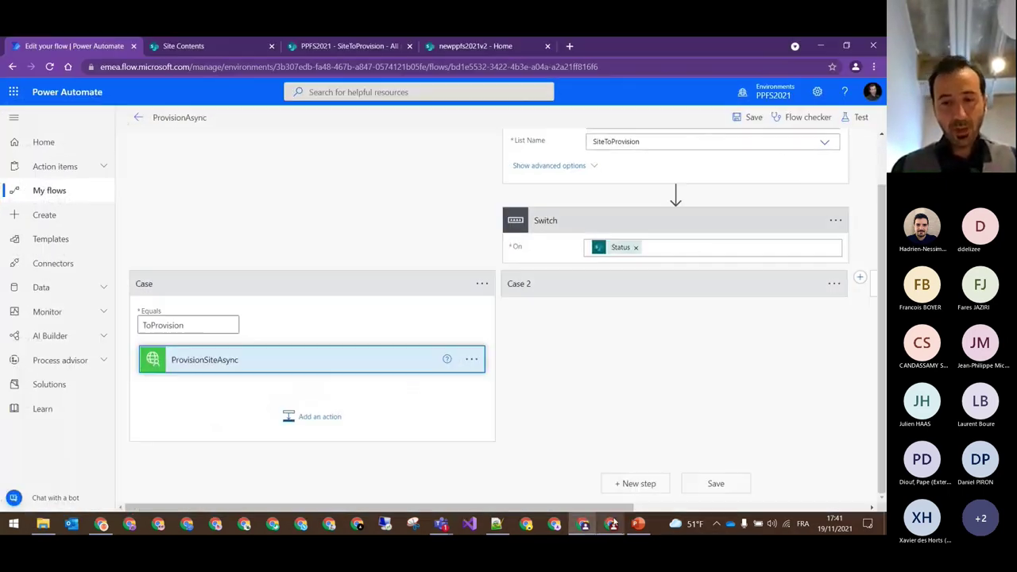
# - Switch to the Azure portal and inspect $rootSite, $itemID and the Status field in run.ps1's final connection and Set-PnPListItem lines
pyautogui.click(611, 524)
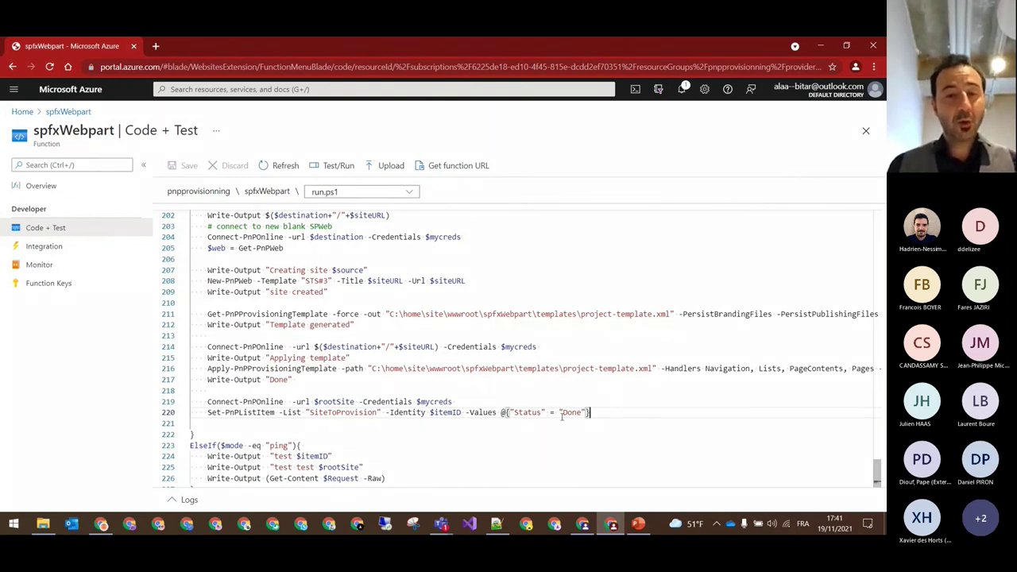
pyautogui.click(353, 401)
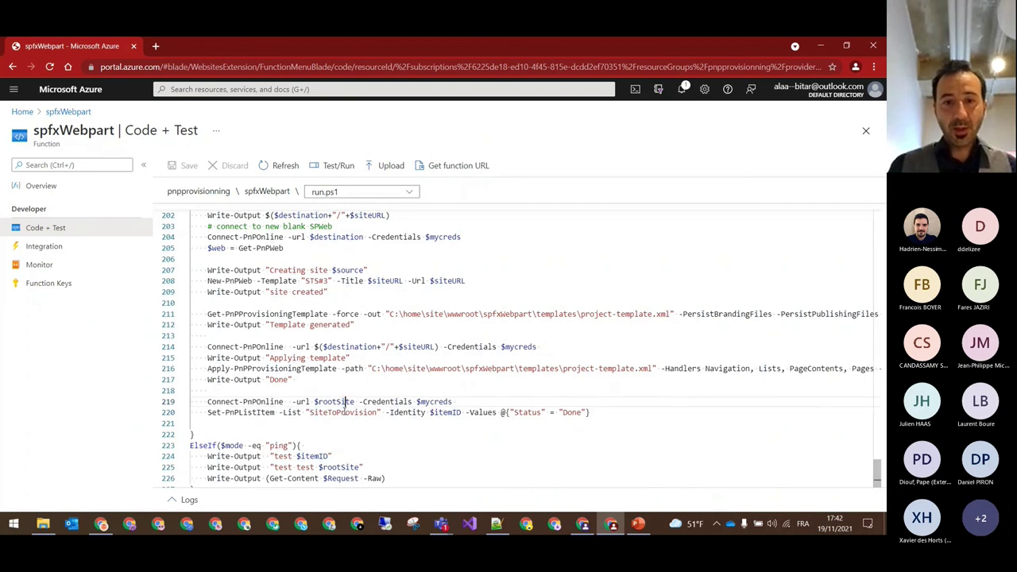
pyautogui.doubleClick(445, 412)
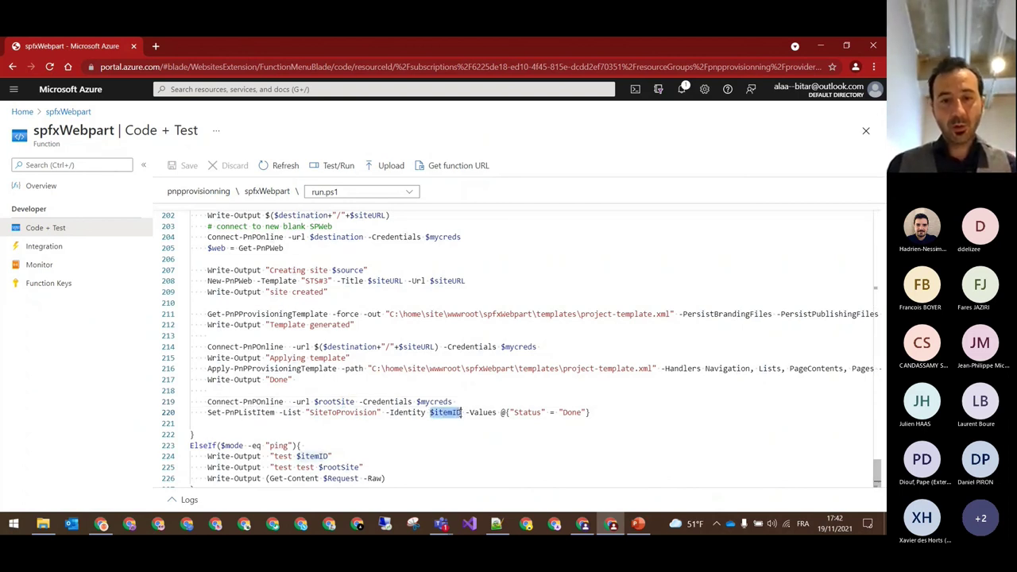
pyautogui.click(461, 412)
pyautogui.doubleClick(524, 413)
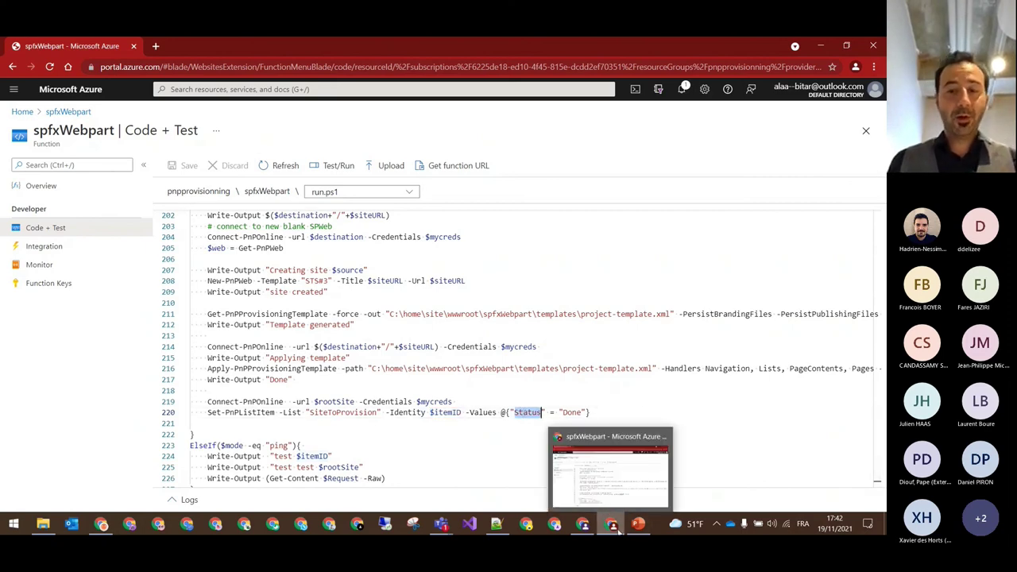
# - Switch to Power Automate, expand Case 2 to review its Send an email (V2) action, and go to the SiteToProvision list
pyautogui.click(583, 523)
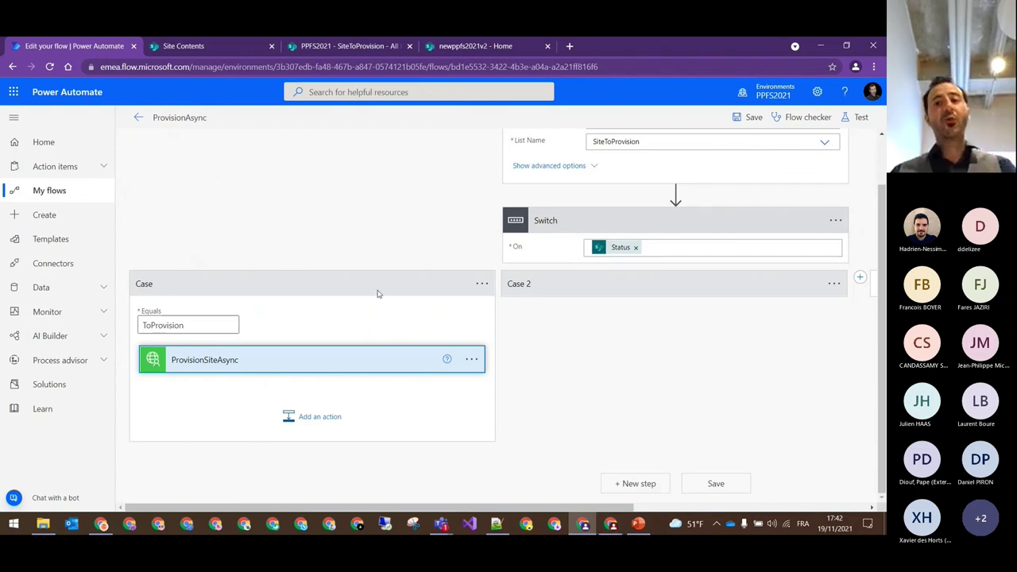
pyautogui.scroll(1, 672, 196)
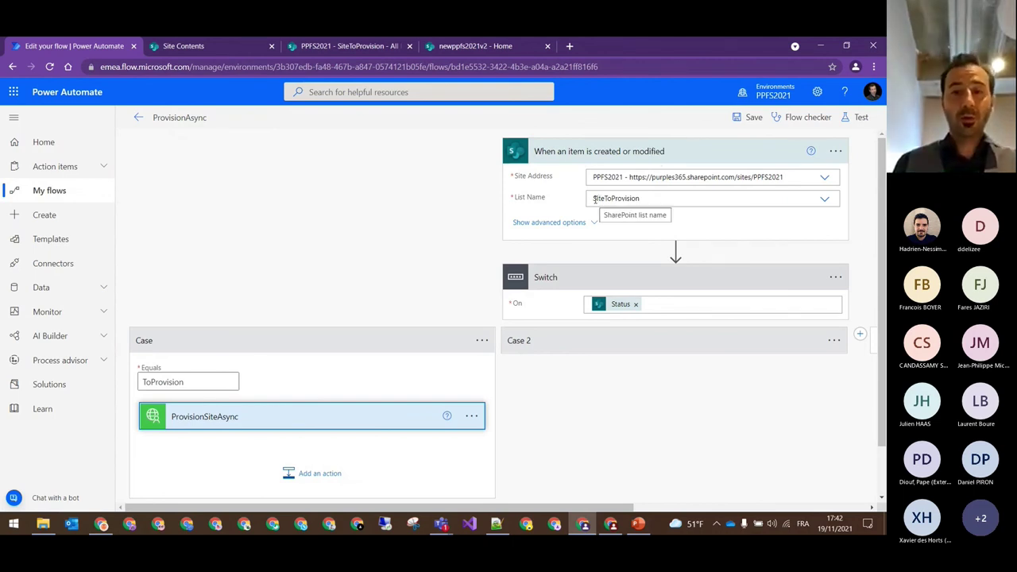
pyautogui.click(660, 348)
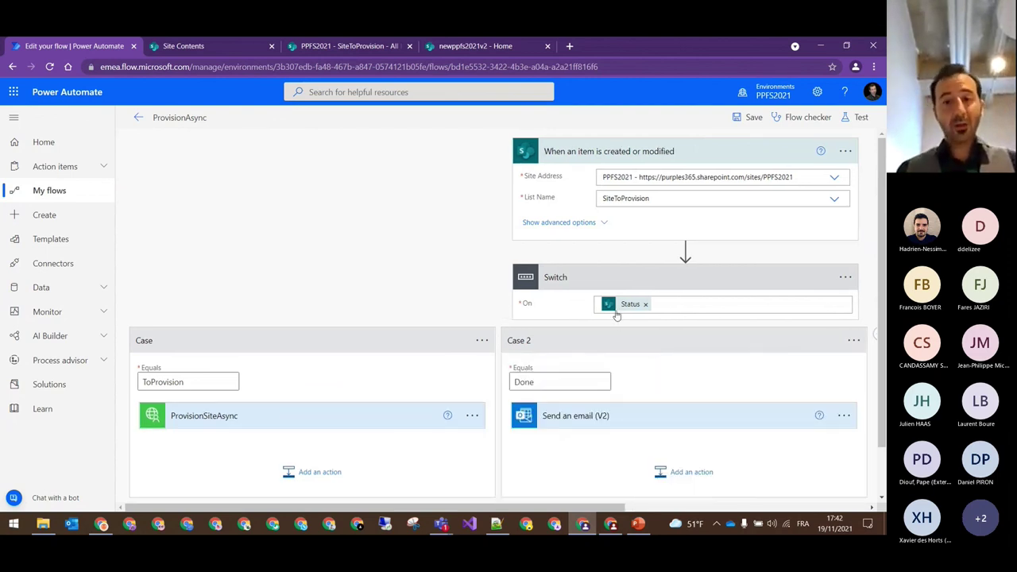
pyautogui.click(627, 422)
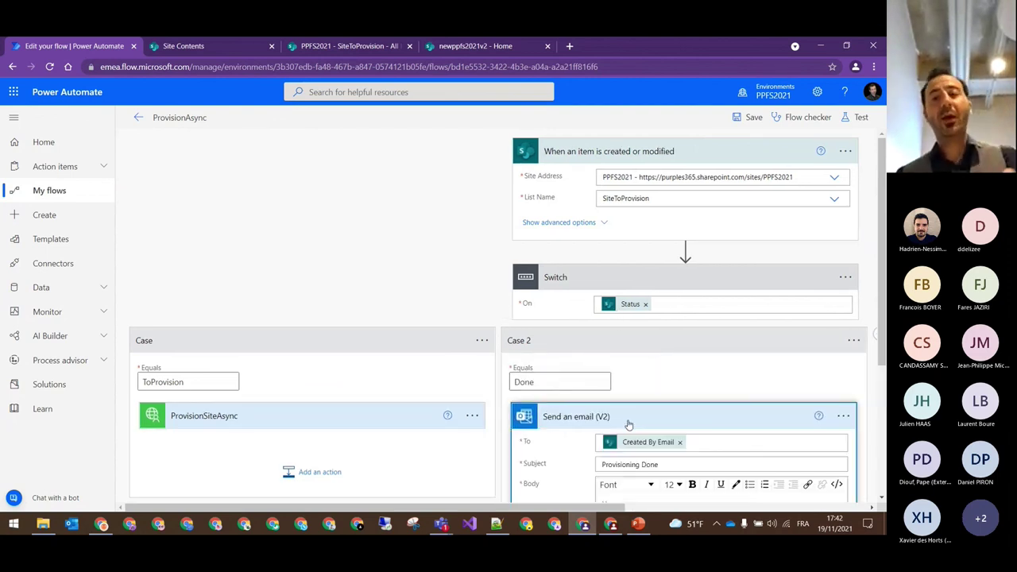
pyautogui.scroll(-2, 626, 424)
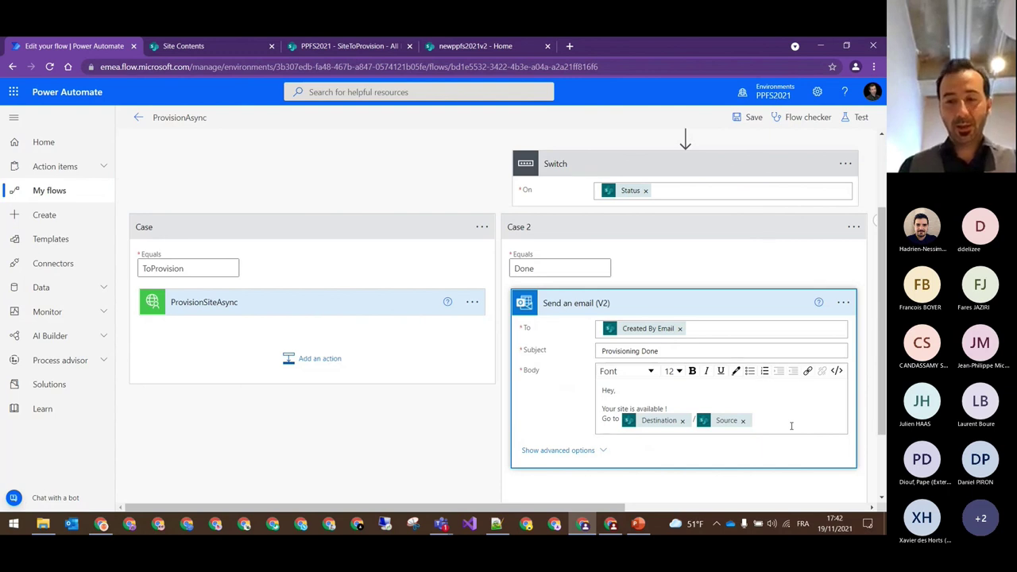
pyautogui.moveTo(612, 528)
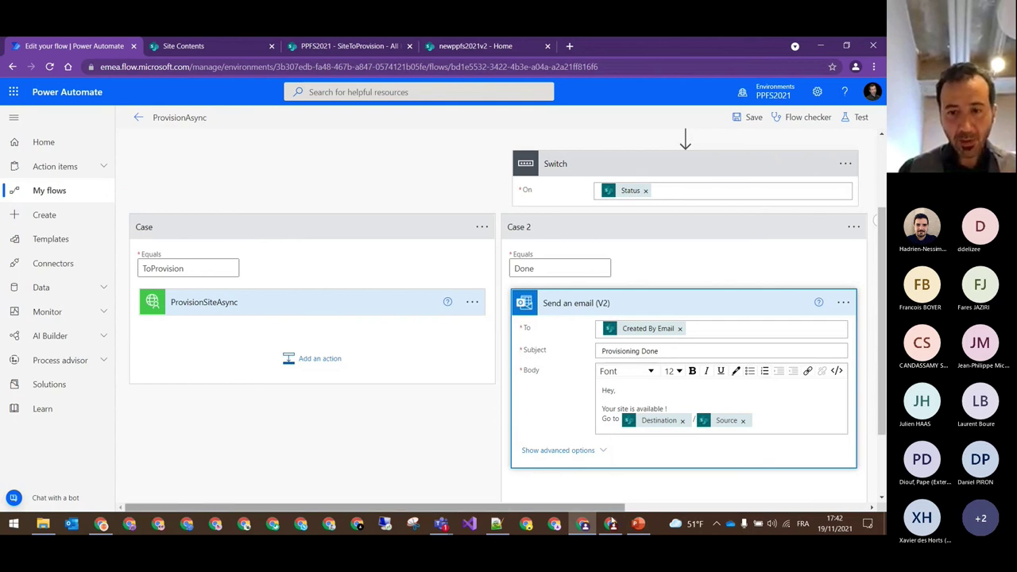
pyautogui.click(345, 45)
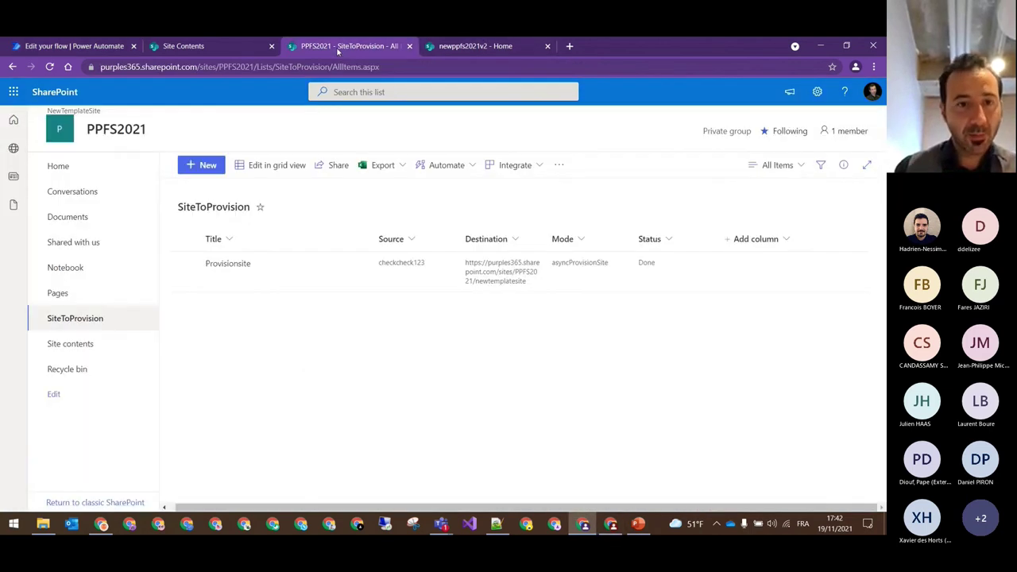
pyautogui.click(185, 262)
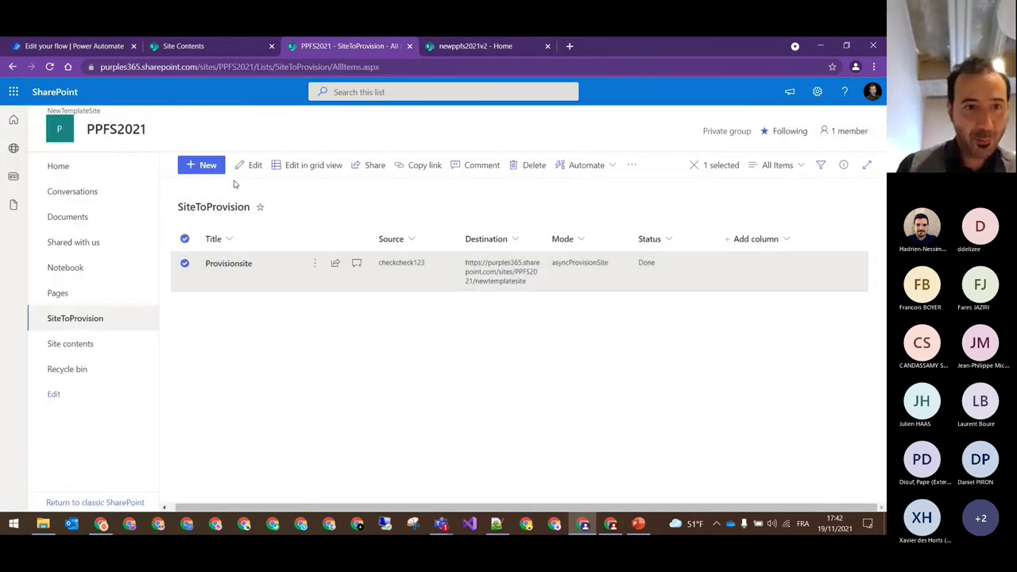
pyautogui.click(310, 165)
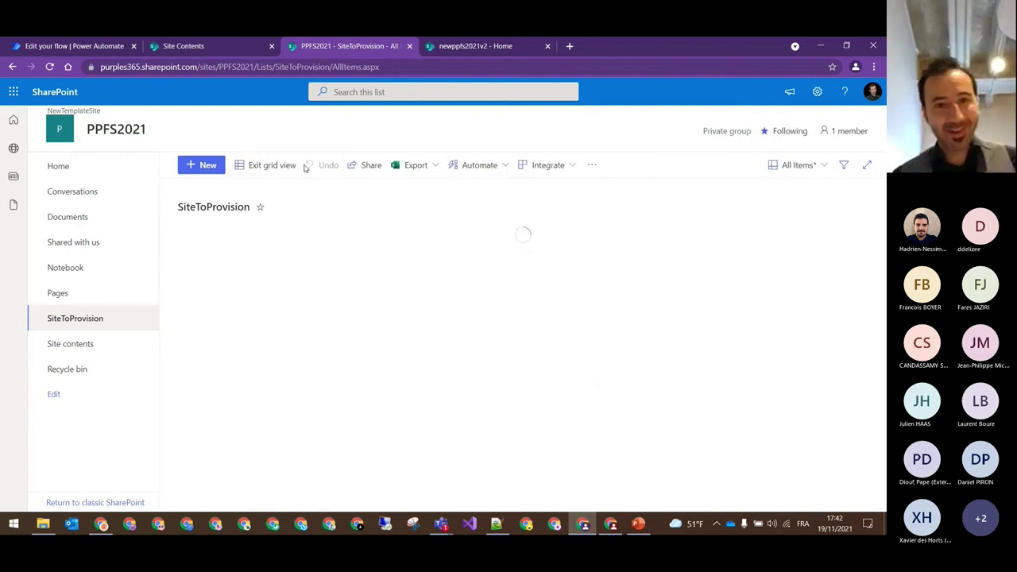
pyautogui.click(255, 308)
pyautogui.write('NewProb')
pyautogui.press('BackSpace')
pyautogui.write('visionSite')
pyautogui.doubleClick(259, 308)
pyautogui.hotkey('ctrl', 'c')
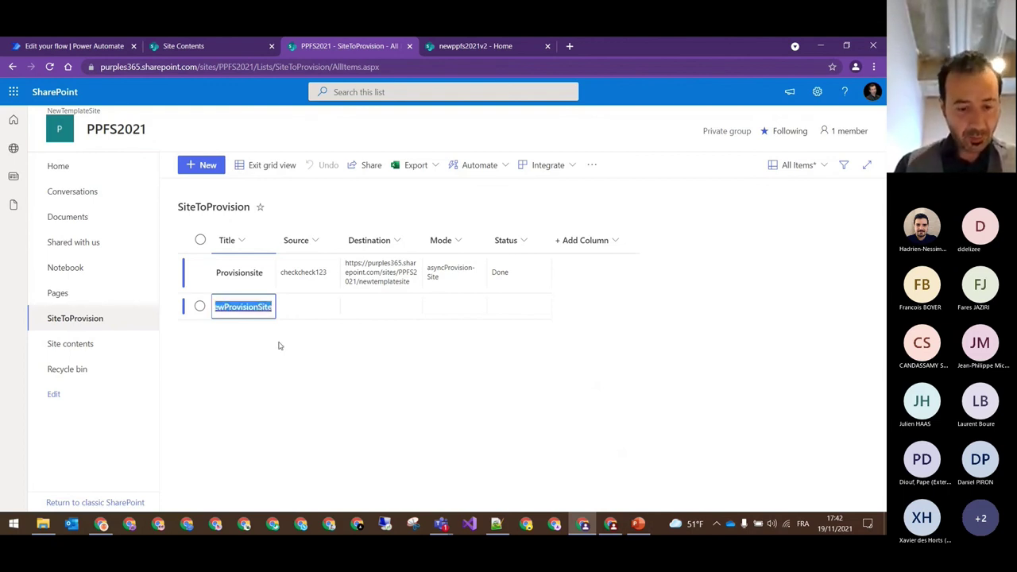
pyautogui.press('BackSpace')
pyautogui.click(265, 167)
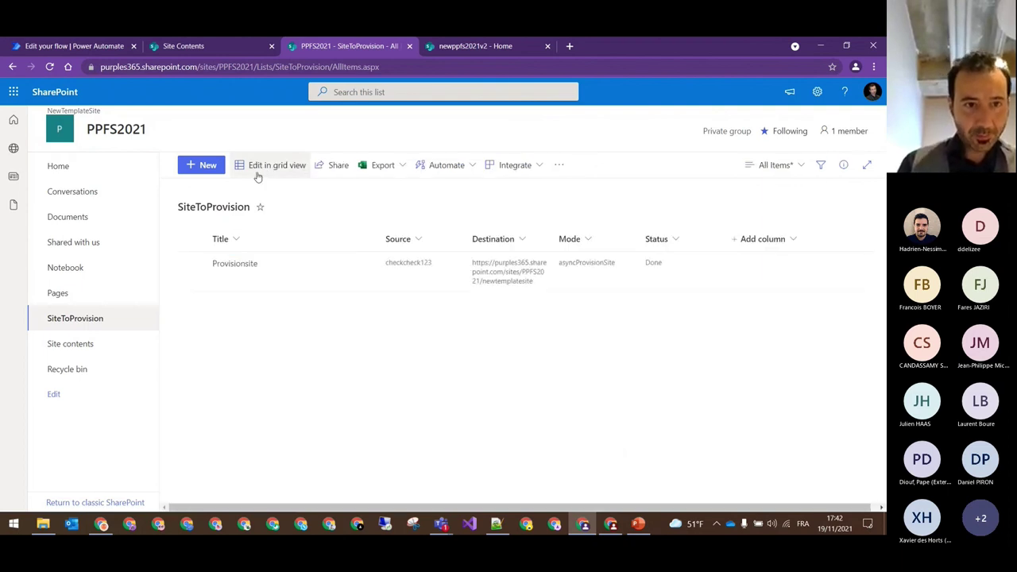
# - Start a new SiteToProvision item titled NewProvisionSite and set its Source to NewSitePPFSAsync
pyautogui.click(200, 164)
pyautogui.hotkey('ctrl', 'v')
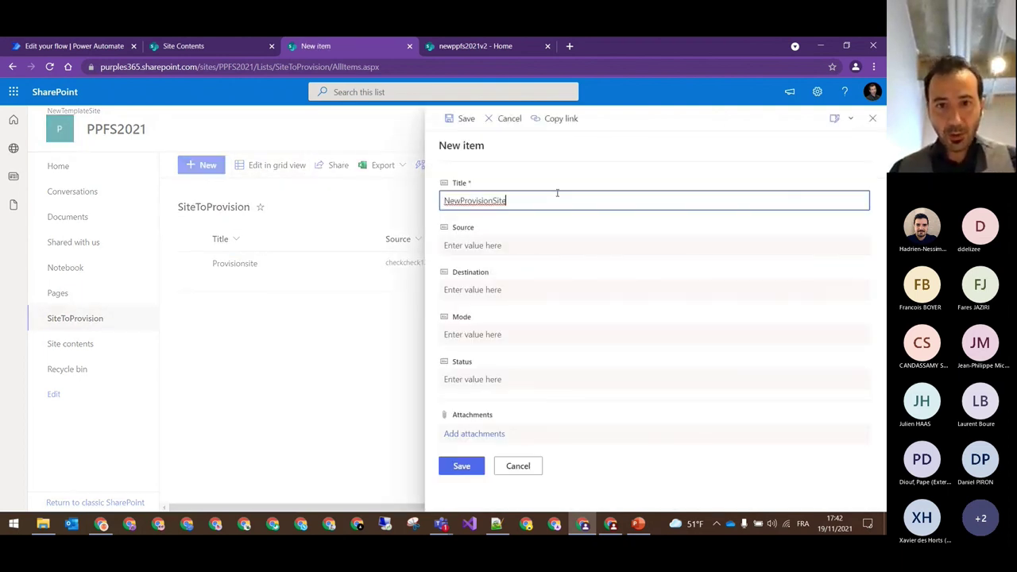
pyautogui.click(542, 247)
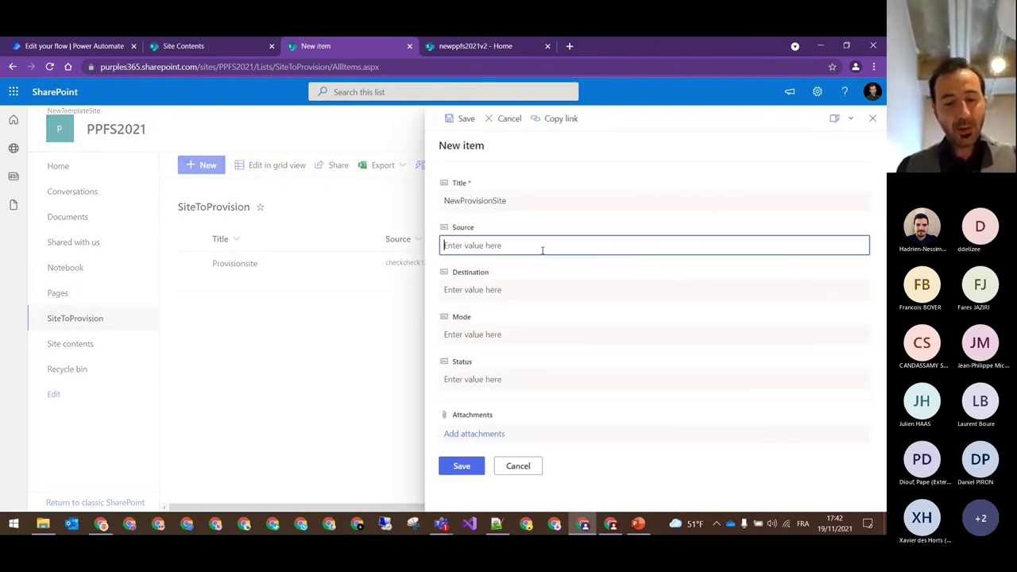
pyautogui.write('NewSite')
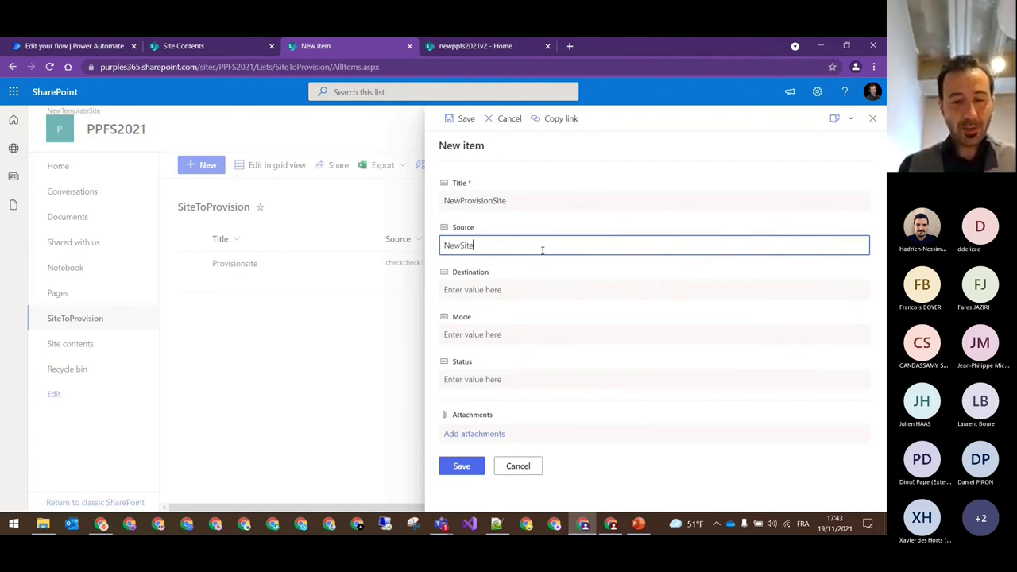
pyautogui.write('PPFS20')
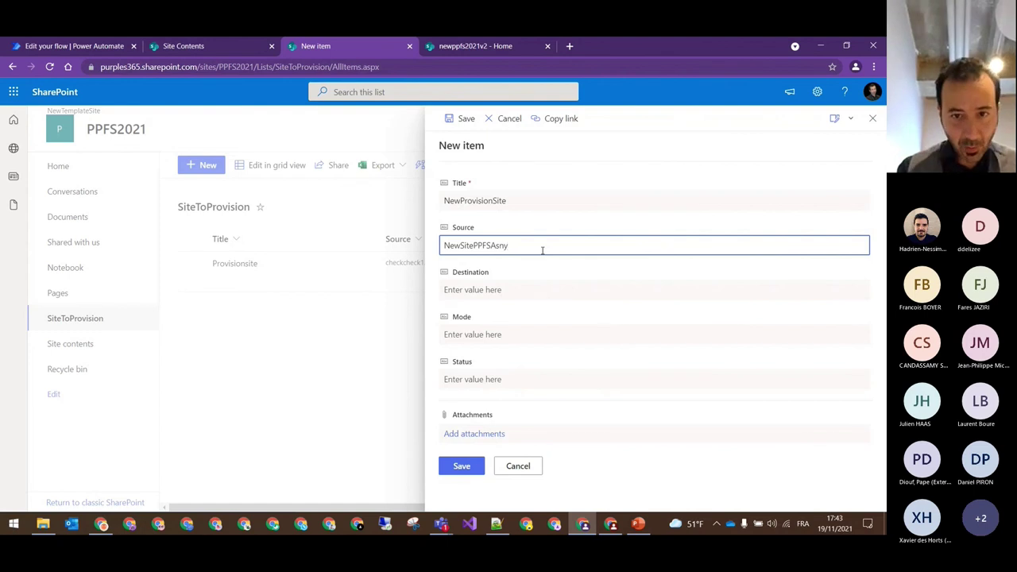
pyautogui.write('ync')
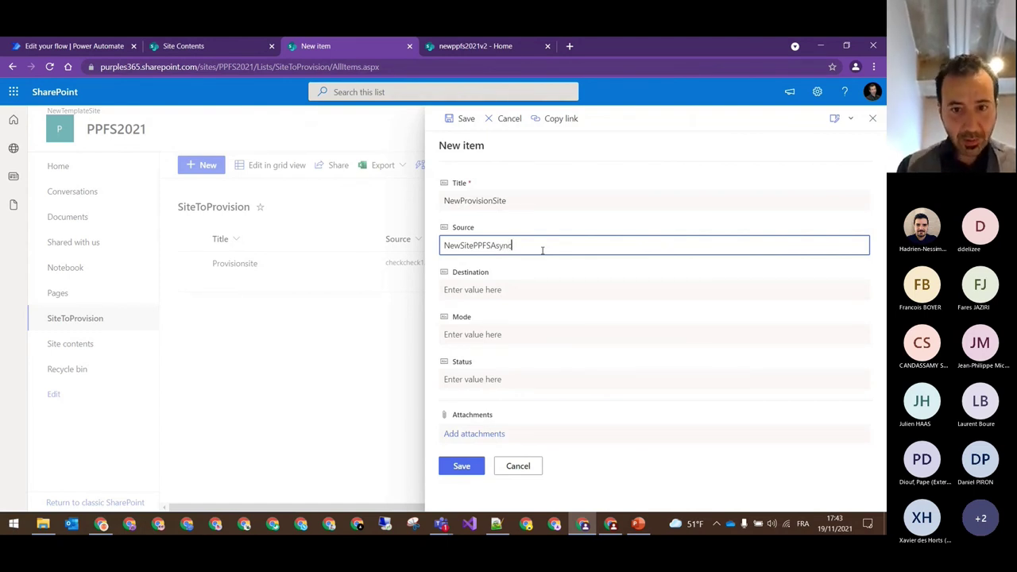
pyautogui.hotkey('ctrl', 'a')
pyautogui.click(515, 290)
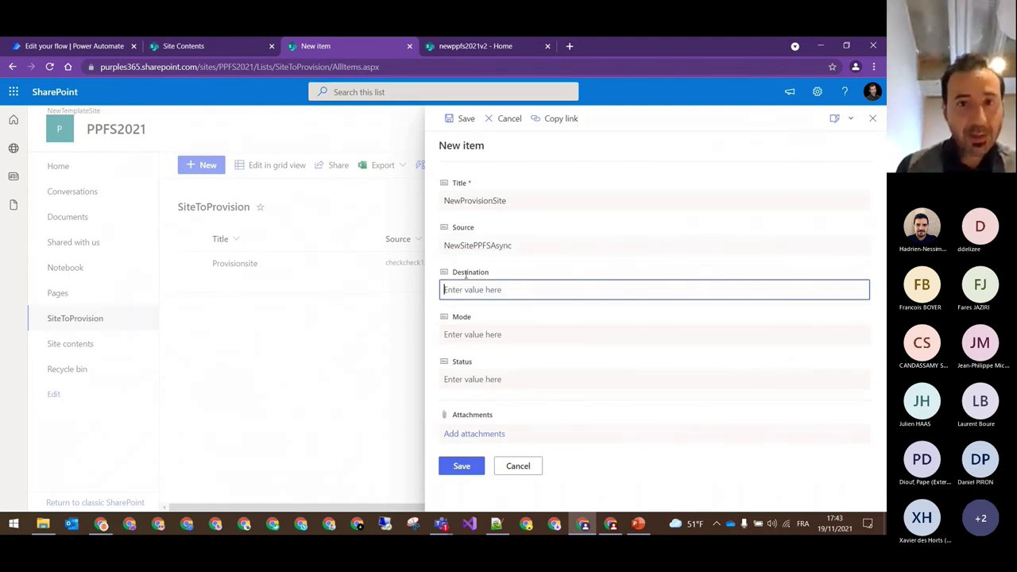
pyautogui.click(469, 46)
pyautogui.moveTo(342, 67); pyautogui.dragTo(80, 88)
pyautogui.hotkey('ctrl', 'c')
pyautogui.click(322, 46)
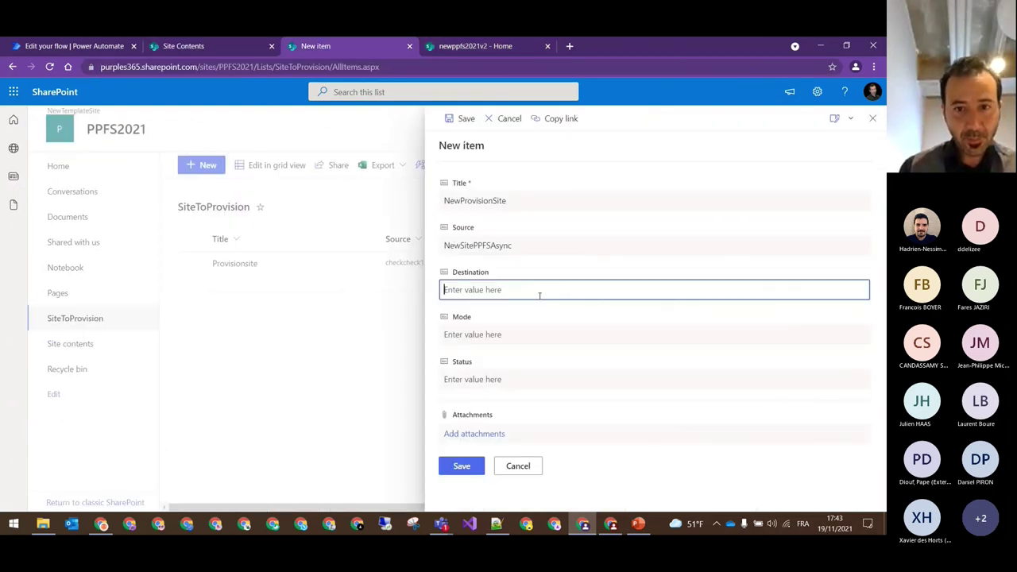
pyautogui.hotkey('ctrl', 'v')
pyautogui.click(610, 524)
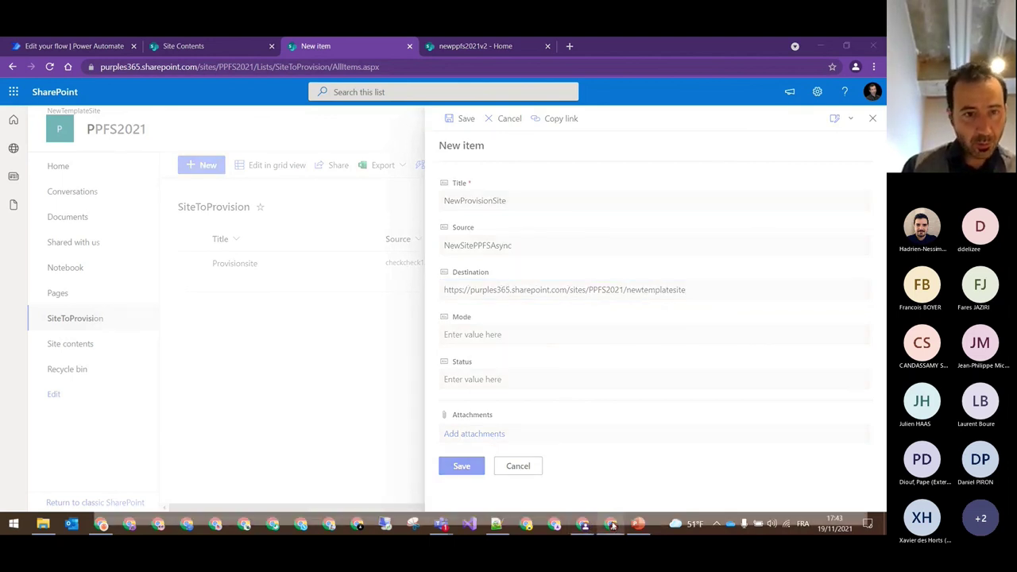